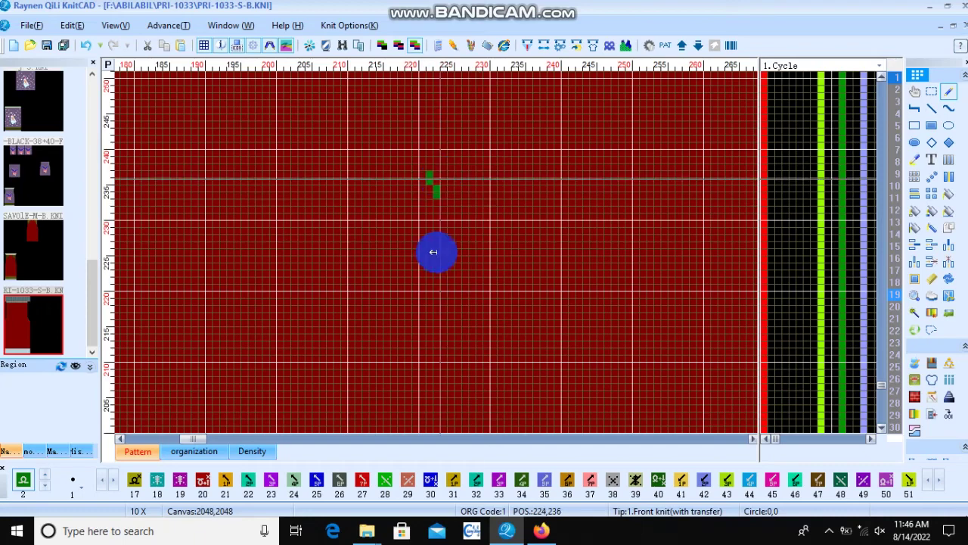
Mark the lower 2x2 green stitch cells and pick them up as a Fill Copy block.
{"action": "scroll", "coordinate": [432, 250], "scroll_direction": "up", "scroll_amount": 3}
{"action": "left_click", "coordinate": [915, 180]}
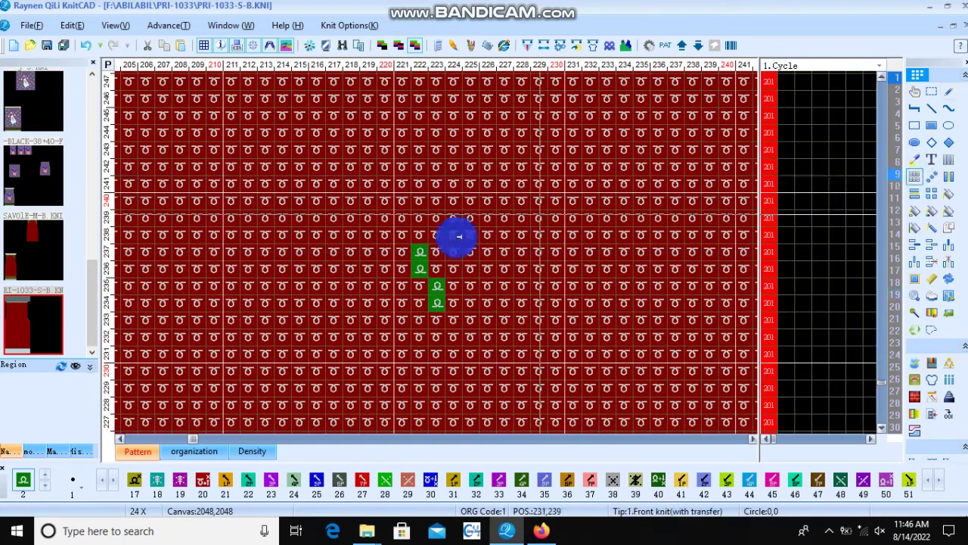
{"action": "left_click_drag", "start_coordinate": [421, 261], "coordinate": [438, 302]}
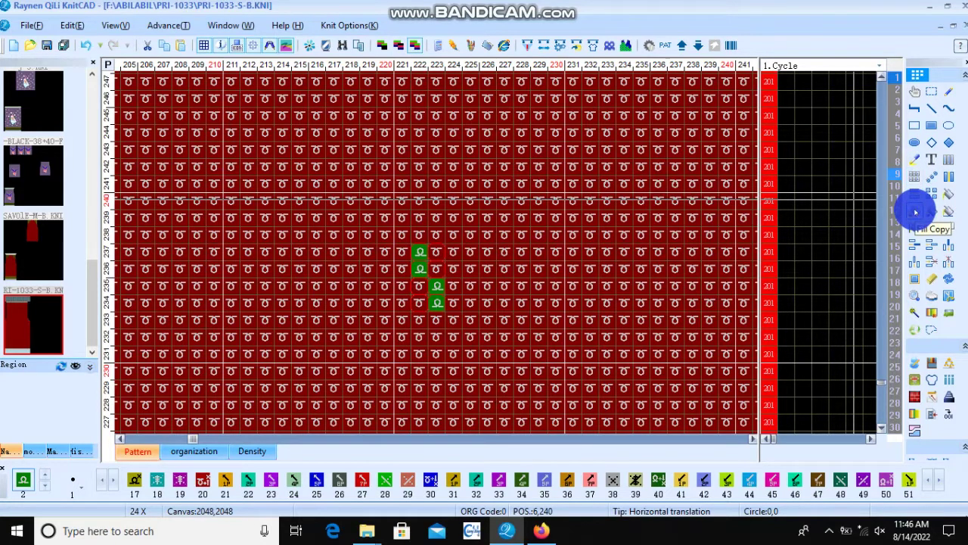
{"action": "left_click", "coordinate": [915, 213]}
{"action": "left_click_drag", "start_coordinate": [413, 278], "coordinate": [447, 304]}
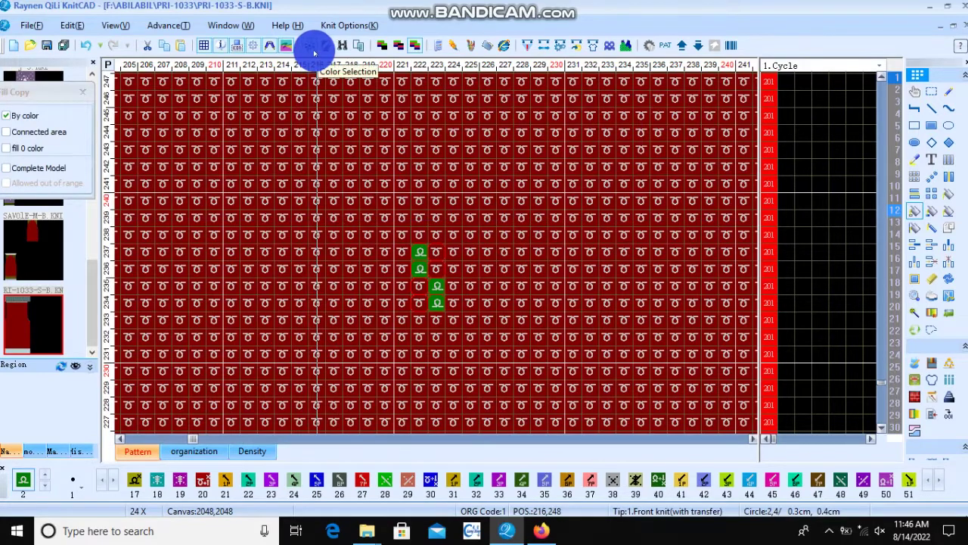
Empty the Color Selection list so no colours restrict the paste.
{"action": "left_click", "coordinate": [314, 50]}
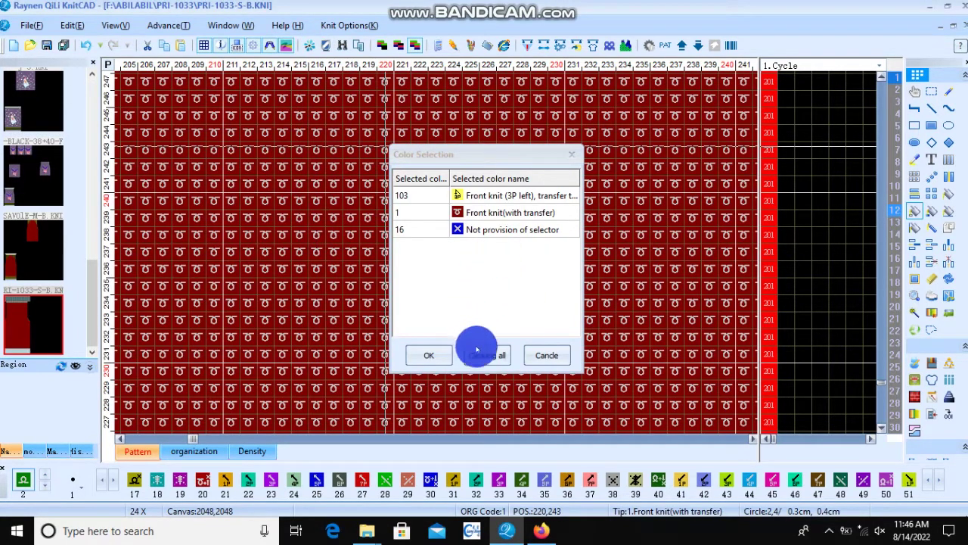
{"action": "left_click", "coordinate": [483, 356]}
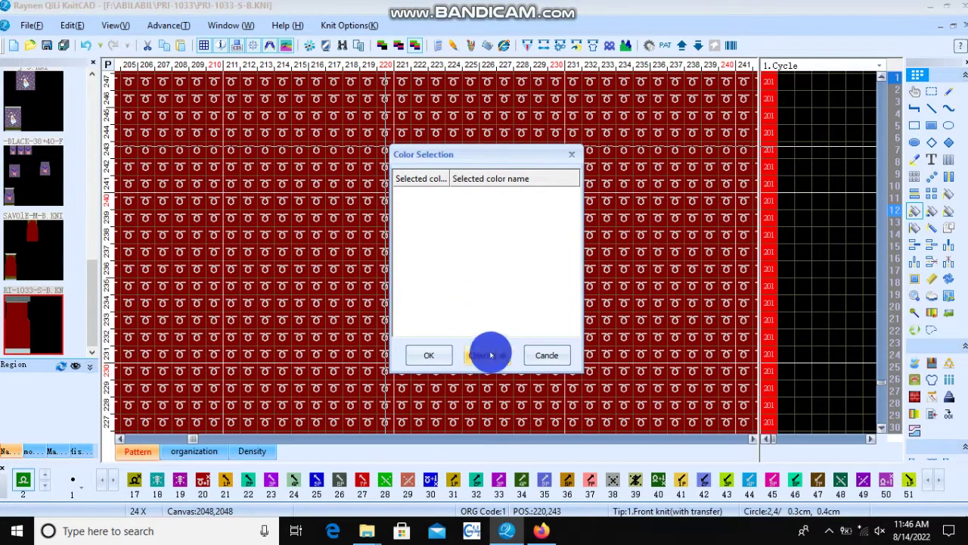
{"action": "left_click", "coordinate": [549, 356]}
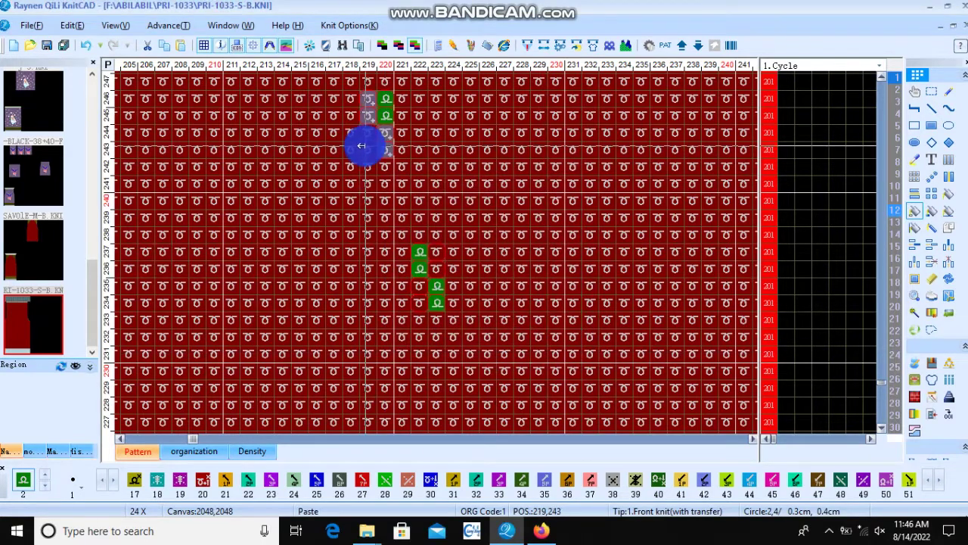
Clear the shielding colour list, turn shield colour off, and position the green paste block.
{"action": "left_click", "coordinate": [322, 44]}
{"action": "left_click", "coordinate": [96, 270]}
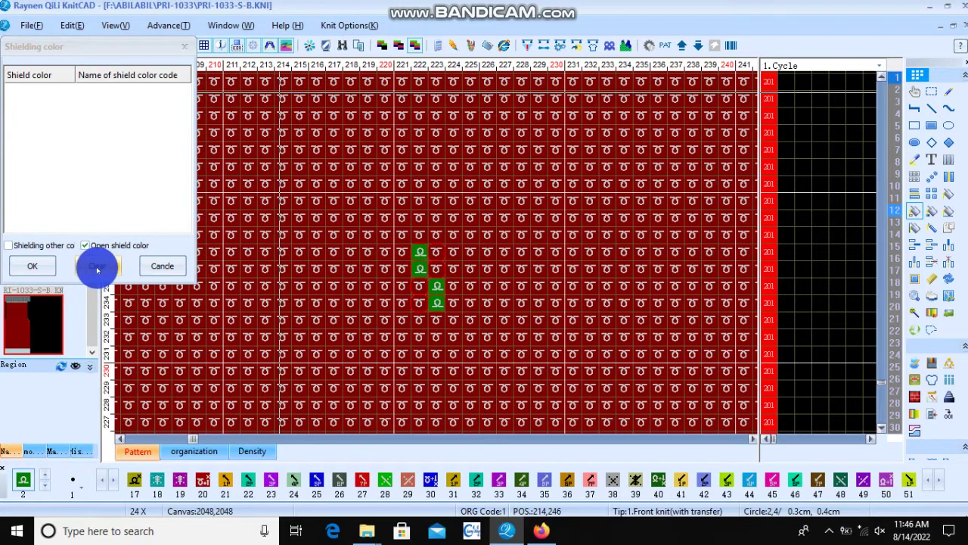
{"action": "left_click", "coordinate": [91, 258]}
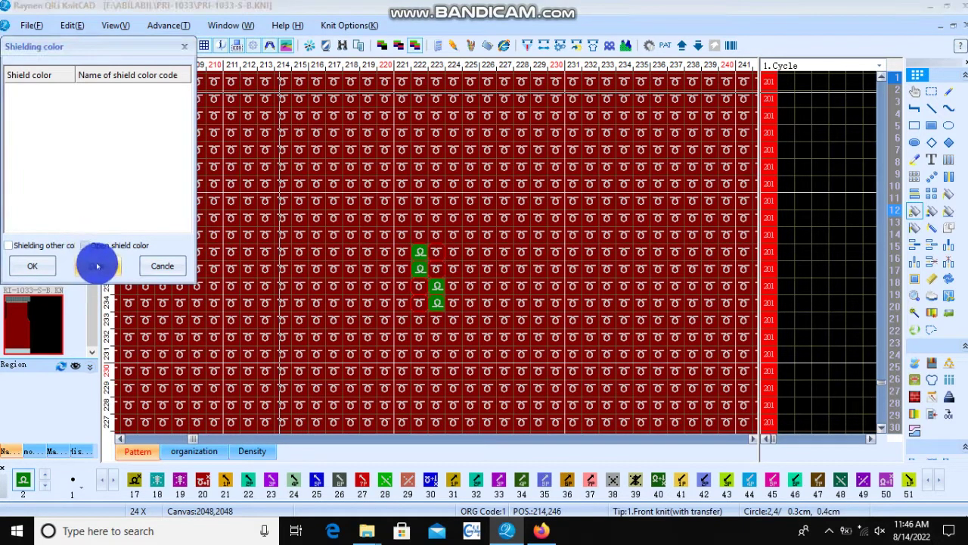
{"action": "left_click", "coordinate": [34, 267]}
{"action": "left_click_drag", "start_coordinate": [335, 177], "coordinate": [416, 297]}
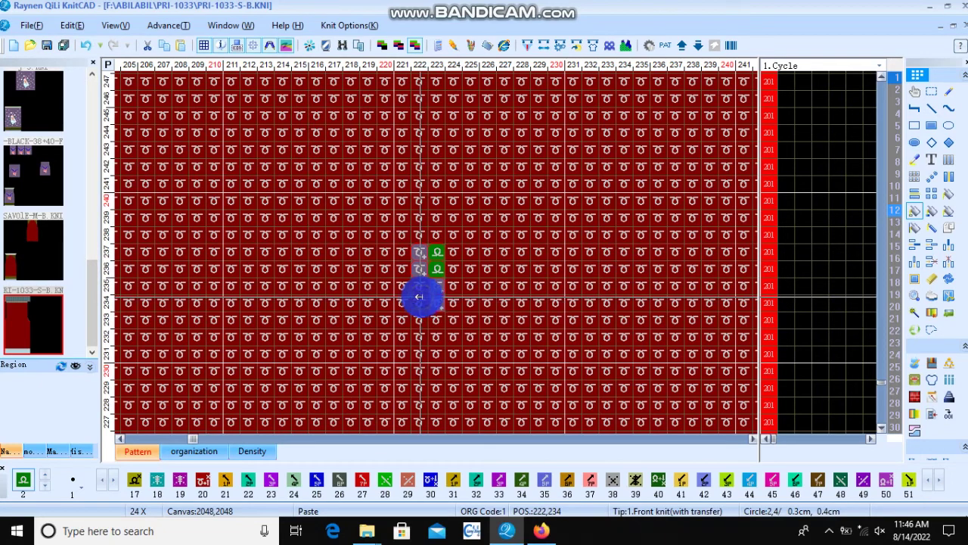
Stamp the green block at columns 222–223, then clear it back to plain knit.
{"action": "left_click", "coordinate": [418, 296]}
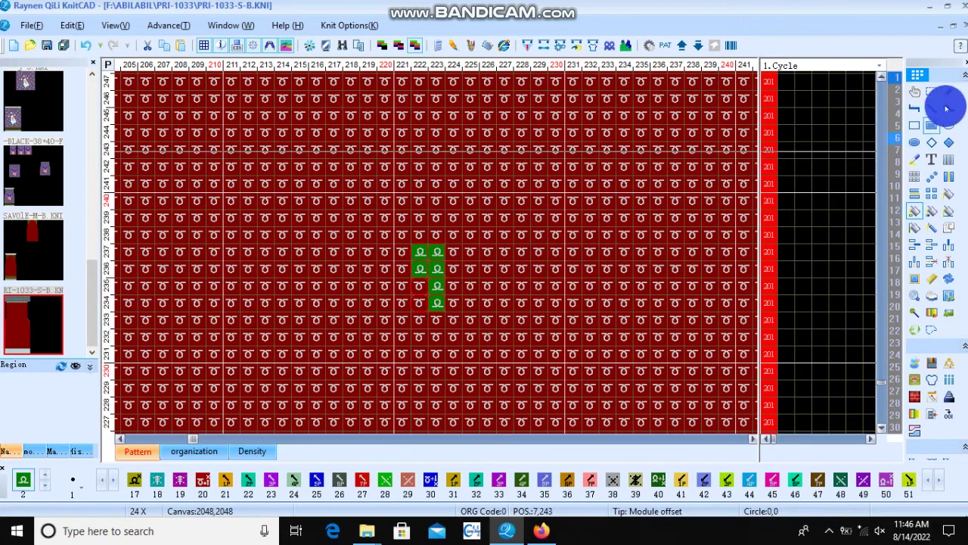
{"action": "left_click", "coordinate": [916, 173]}
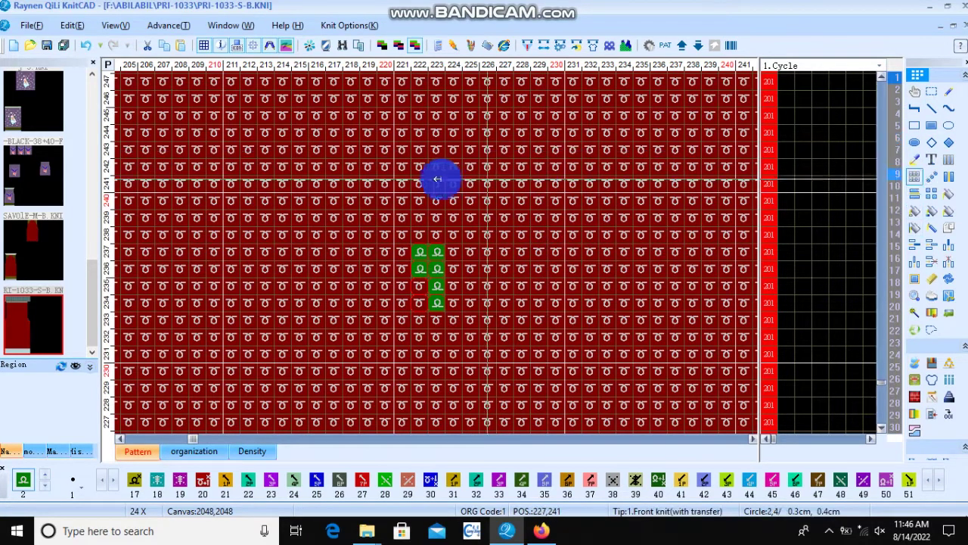
{"action": "left_click", "coordinate": [497, 226]}
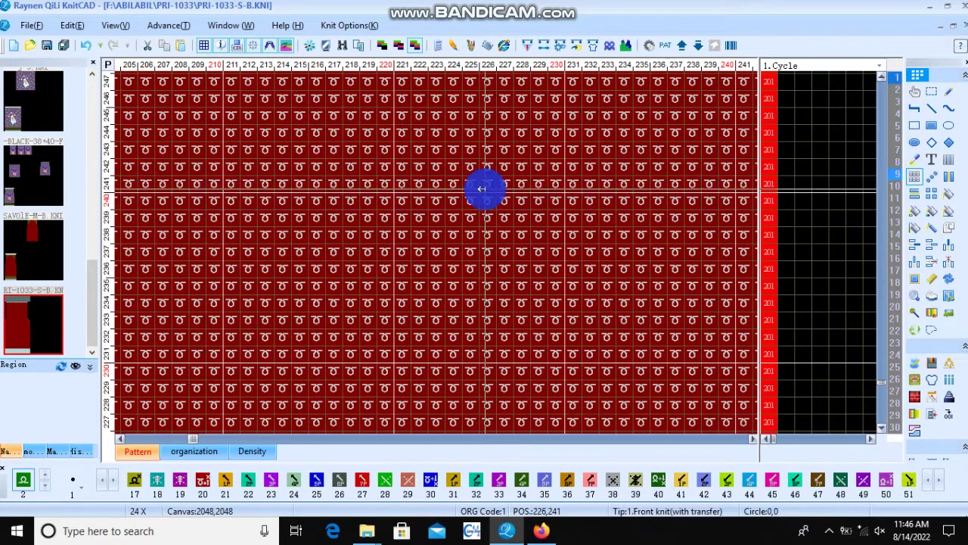
Draw two-cell green steps at columns 219–220 and copy them for pasting.
{"action": "left_click", "coordinate": [929, 125]}
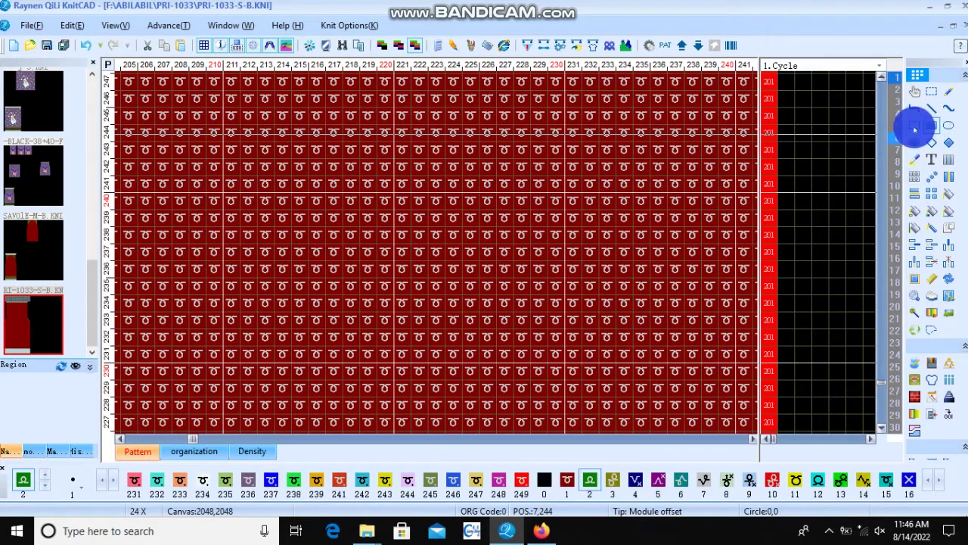
{"action": "left_click_drag", "start_coordinate": [356, 221], "coordinate": [381, 266]}
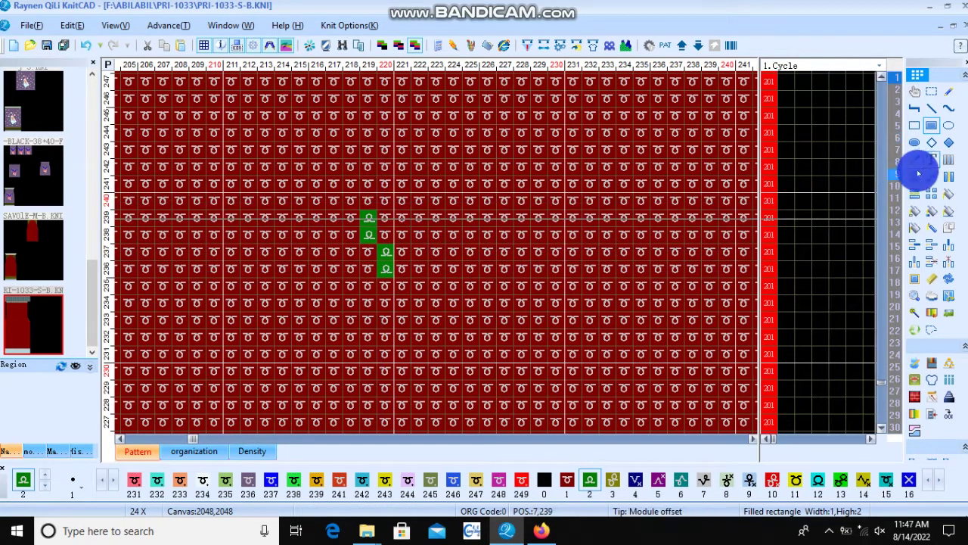
{"action": "left_click", "coordinate": [914, 176]}
{"action": "left_click_drag", "start_coordinate": [367, 217], "coordinate": [387, 264]}
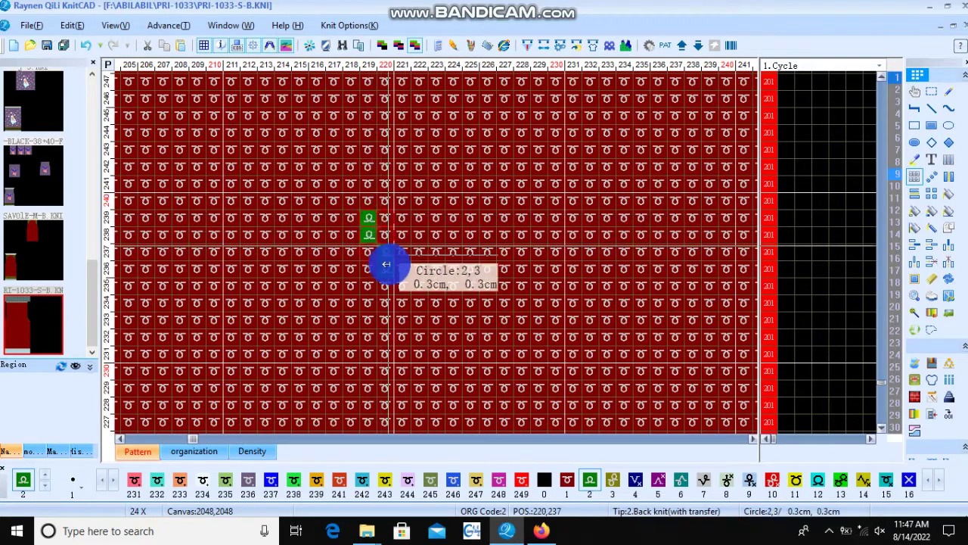
{"action": "right_click", "coordinate": [363, 211]}
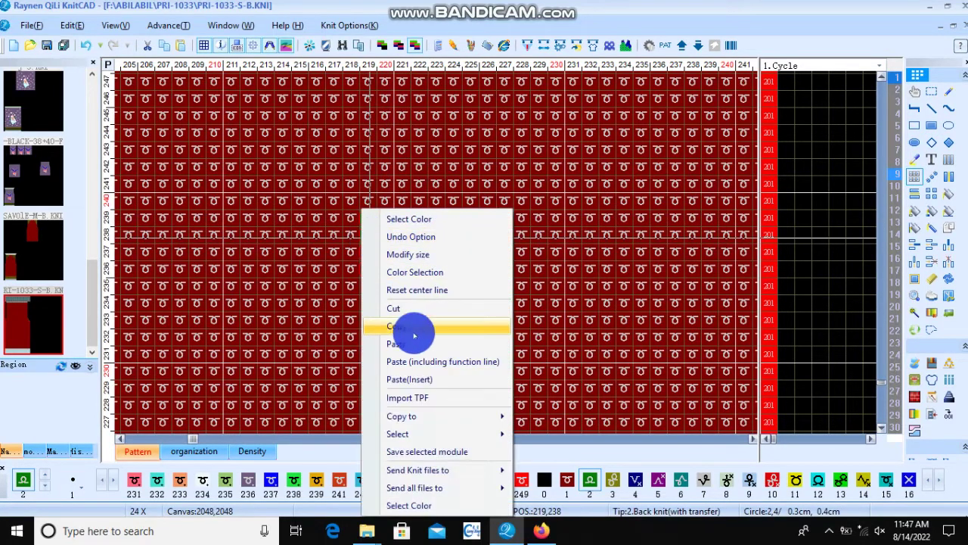
{"action": "left_click", "coordinate": [408, 327]}
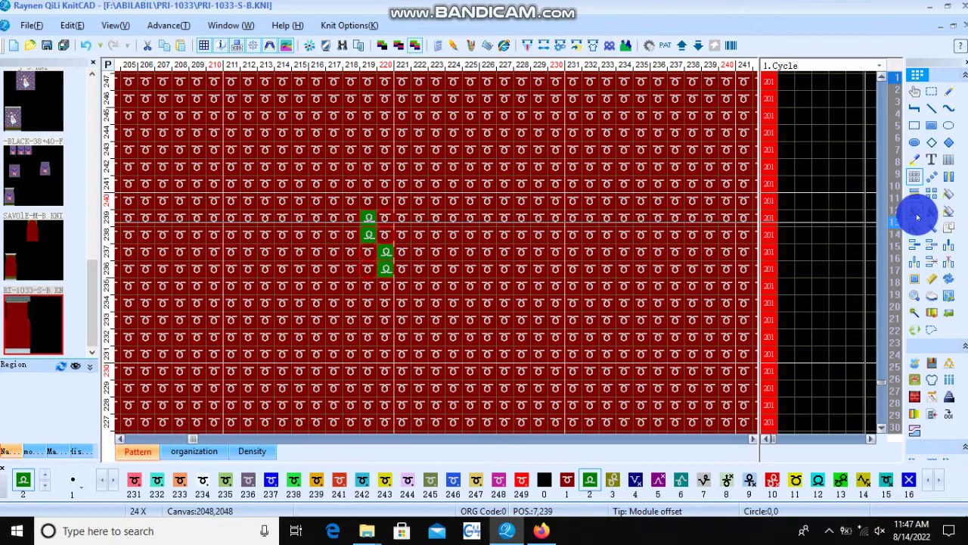
{"action": "left_click", "coordinate": [918, 217]}
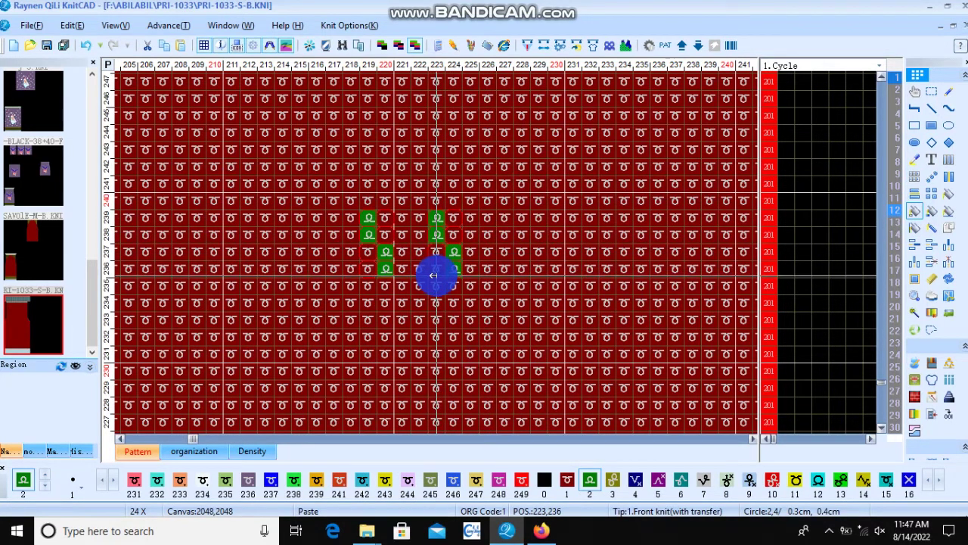
Stamp the copied green steps across the grid and zoom out over the panel.
{"action": "left_click", "coordinate": [436, 275]}
{"action": "scroll", "coordinate": [436, 272], "scroll_direction": "down", "scroll_amount": 1}
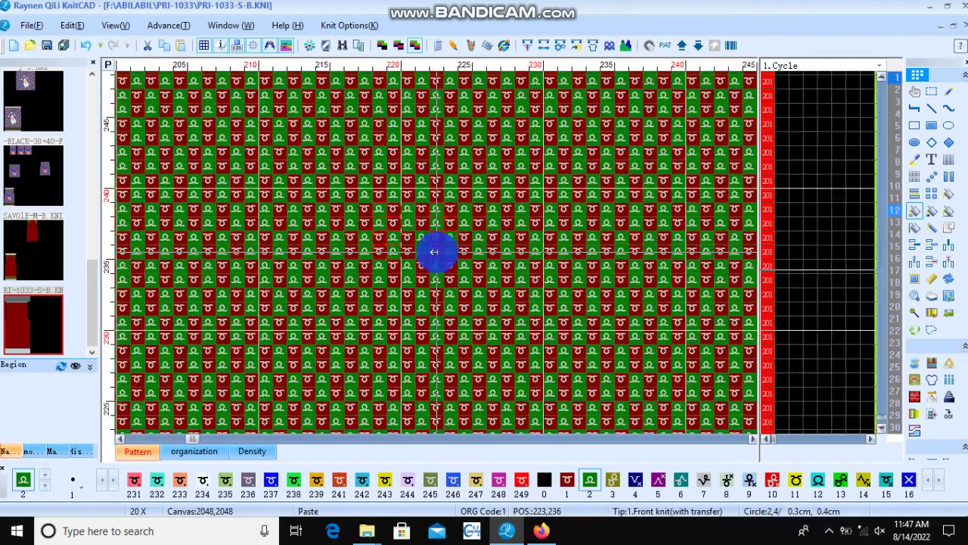
{"action": "scroll", "coordinate": [434, 250], "scroll_direction": "down", "scroll_amount": 1}
{"action": "scroll", "coordinate": [365, 95], "scroll_direction": "down", "scroll_amount": 1}
{"action": "scroll", "coordinate": [439, 253], "scroll_direction": "up", "scroll_amount": 1}
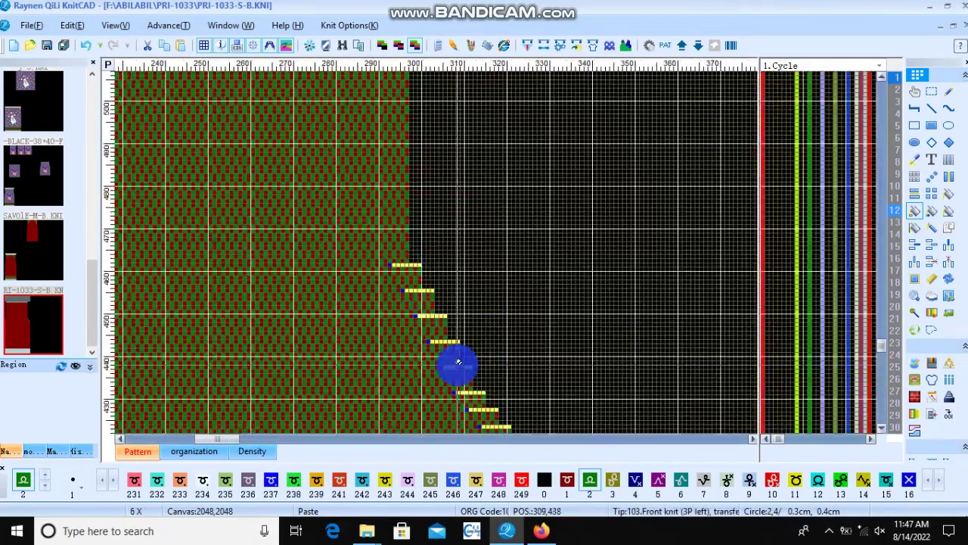
{"action": "scroll", "coordinate": [442, 245], "scroll_direction": "up", "scroll_amount": 1}
{"action": "scroll", "coordinate": [435, 248], "scroll_direction": "down", "scroll_amount": 1}
{"action": "scroll", "coordinate": [335, 253], "scroll_direction": "down", "scroll_amount": 1}
{"action": "scroll", "coordinate": [521, 171], "scroll_direction": "down", "scroll_amount": 1}
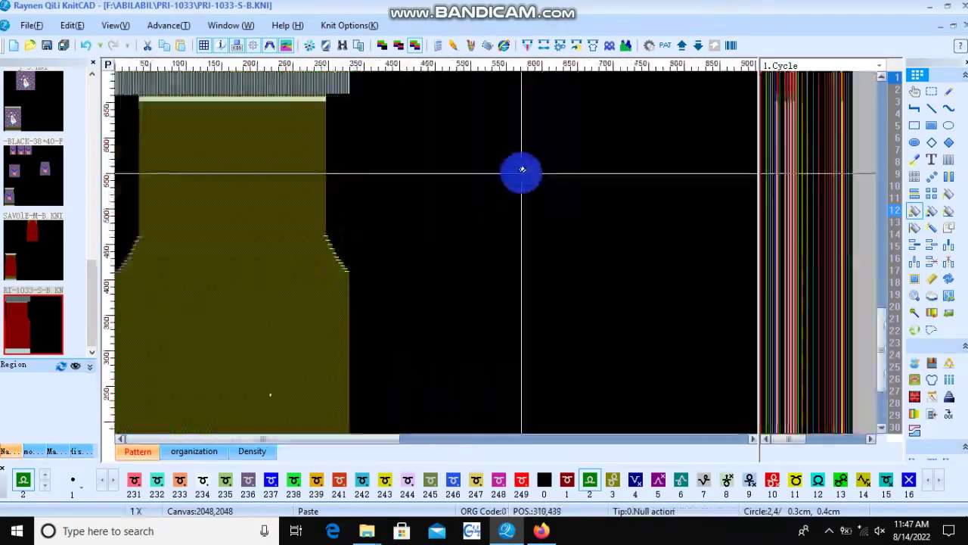
{"action": "scroll", "coordinate": [434, 248], "scroll_direction": "up", "scroll_amount": 2}
{"action": "scroll", "coordinate": [408, 281], "scroll_direction": "up", "scroll_amount": 1}
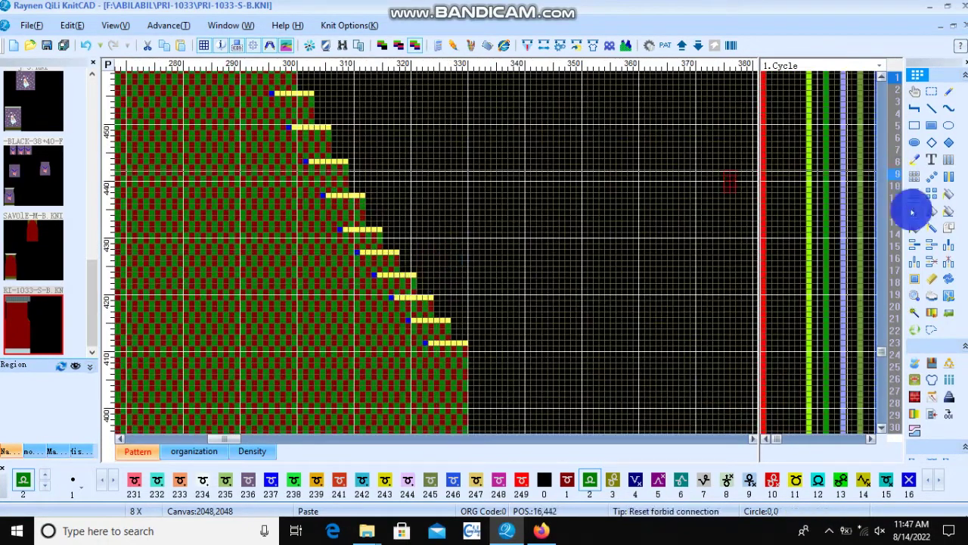
Mark an area near the right edge and zoom to inspect the yellow transfer-row staircase.
{"action": "left_click", "coordinate": [918, 179]}
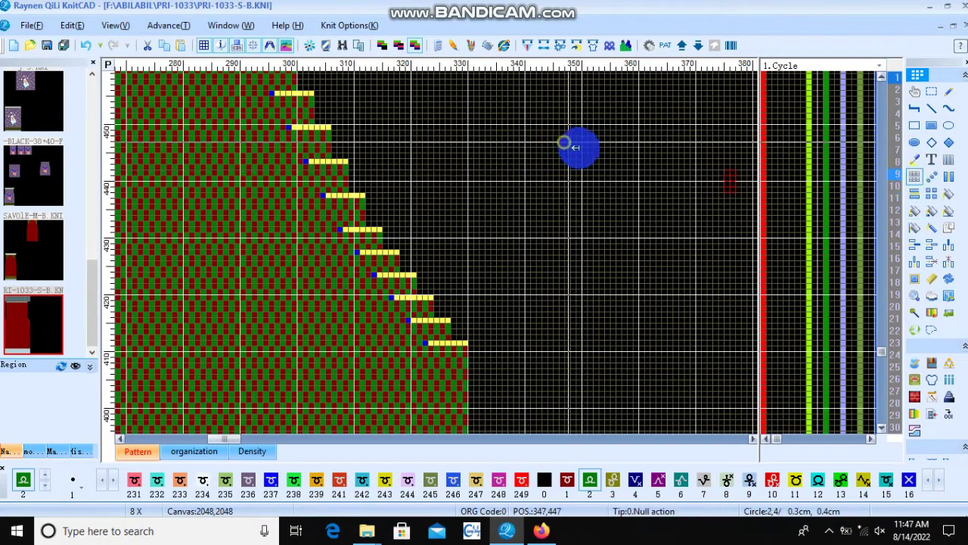
{"action": "left_click_drag", "start_coordinate": [567, 141], "coordinate": [660, 218]}
{"action": "scroll", "coordinate": [439, 252], "scroll_direction": "up", "scroll_amount": 1}
{"action": "scroll", "coordinate": [439, 252], "scroll_direction": "down", "scroll_amount": 1}
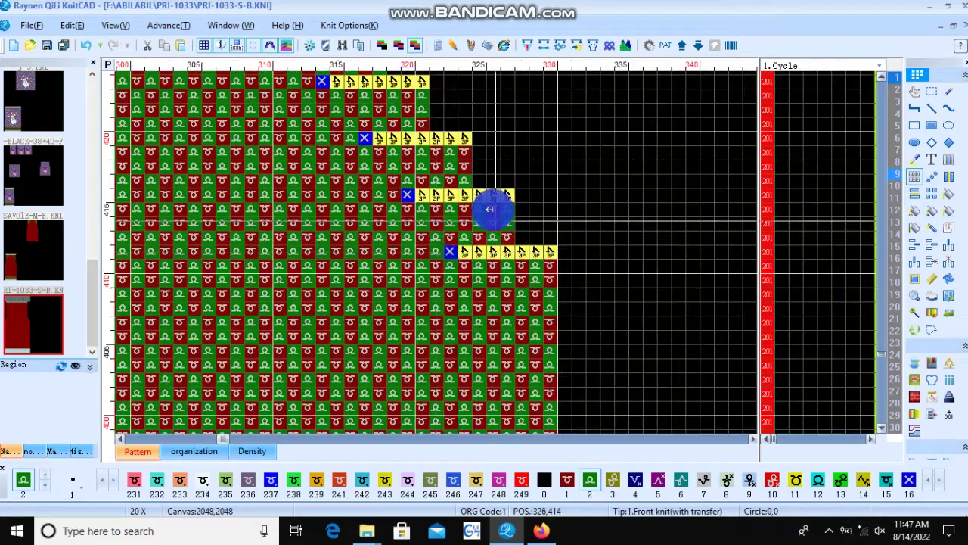
{"action": "scroll", "coordinate": [439, 251], "scroll_direction": "down", "scroll_amount": 1}
{"action": "scroll", "coordinate": [439, 252], "scroll_direction": "down", "scroll_amount": 1}
{"action": "scroll", "coordinate": [439, 252], "scroll_direction": "up", "scroll_amount": 1}
{"action": "scroll", "coordinate": [439, 252], "scroll_direction": "up", "scroll_amount": 1}
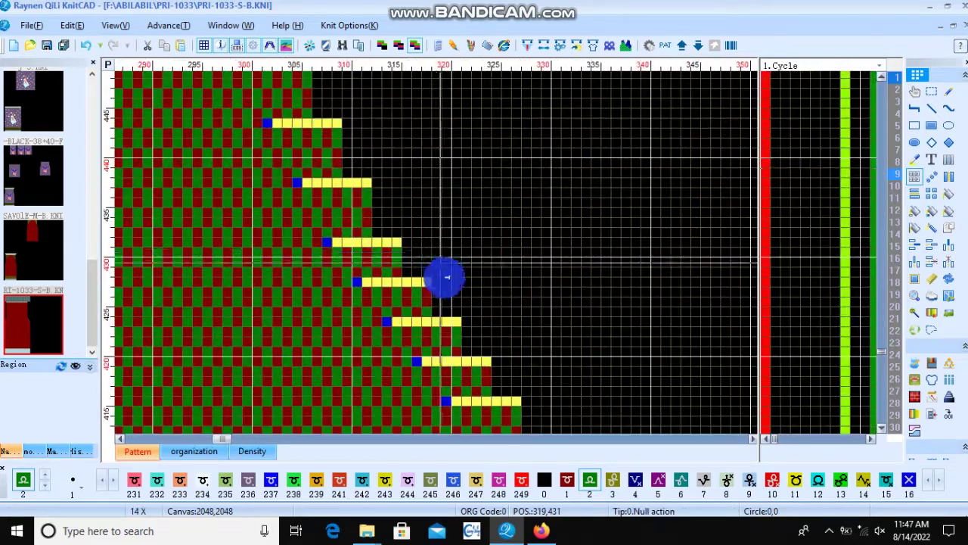
{"action": "scroll", "coordinate": [442, 265], "scroll_direction": "down", "scroll_amount": 1}
{"action": "scroll", "coordinate": [434, 255], "scroll_direction": "up", "scroll_amount": 1}
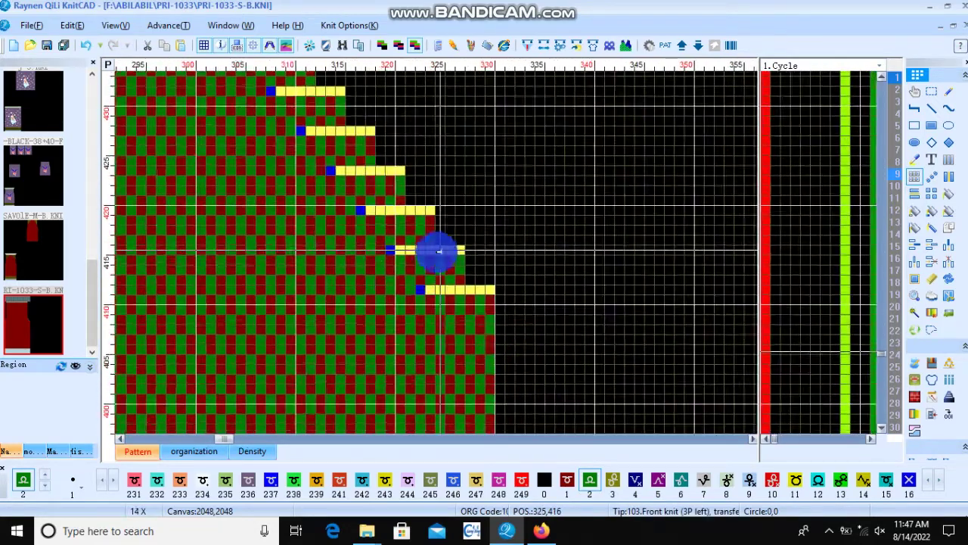
{"action": "scroll", "coordinate": [438, 230], "scroll_direction": "up", "scroll_amount": 1}
{"action": "scroll", "coordinate": [437, 230], "scroll_direction": "down", "scroll_amount": 1}
{"action": "scroll", "coordinate": [439, 255], "scroll_direction": "down", "scroll_amount": 1}
{"action": "scroll", "coordinate": [422, 237], "scroll_direction": "down", "scroll_amount": 1}
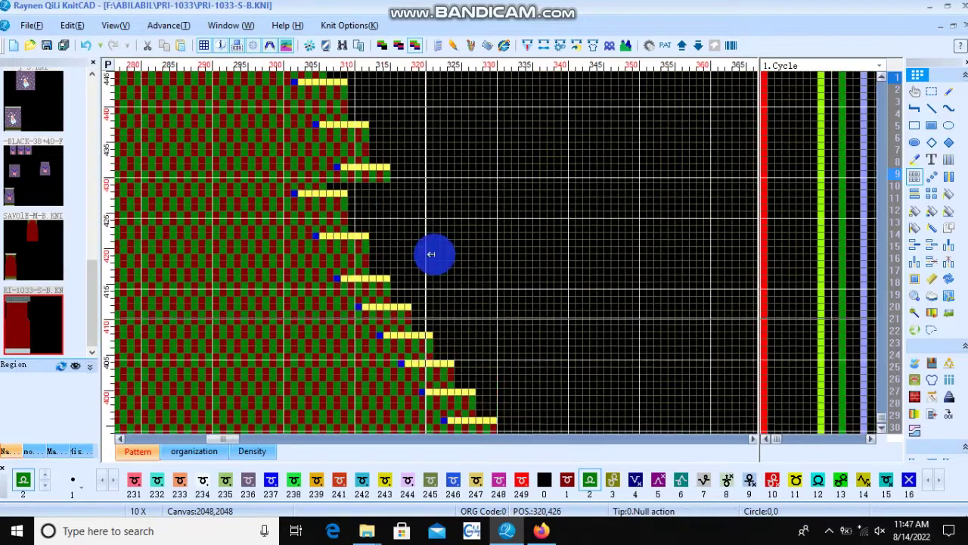
{"action": "scroll", "coordinate": [431, 253], "scroll_direction": "up", "scroll_amount": 1}
{"action": "scroll", "coordinate": [430, 254], "scroll_direction": "down", "scroll_amount": 3}
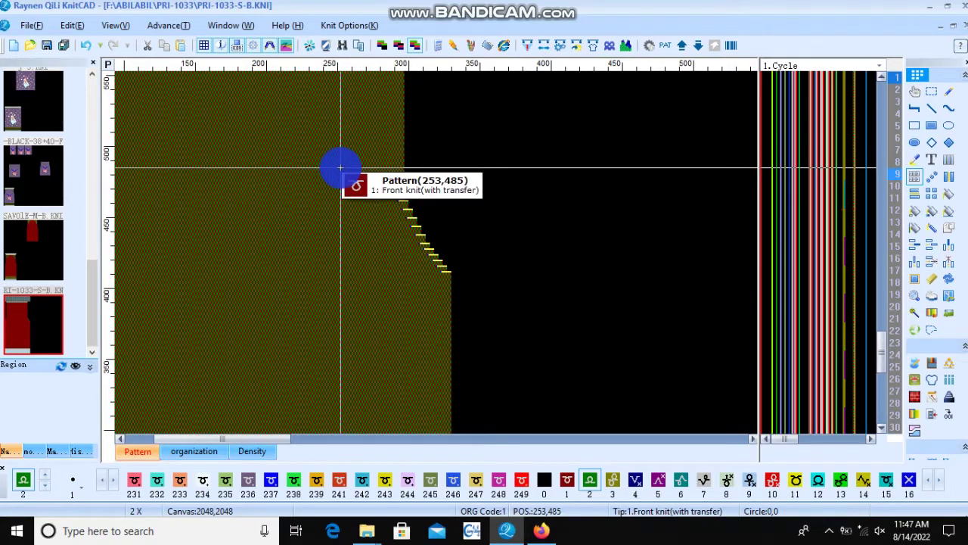
Select the narrowing staircase area and open Shadow Setting with its colours cleared.
{"action": "left_click_drag", "start_coordinate": [340, 167], "coordinate": [476, 306]}
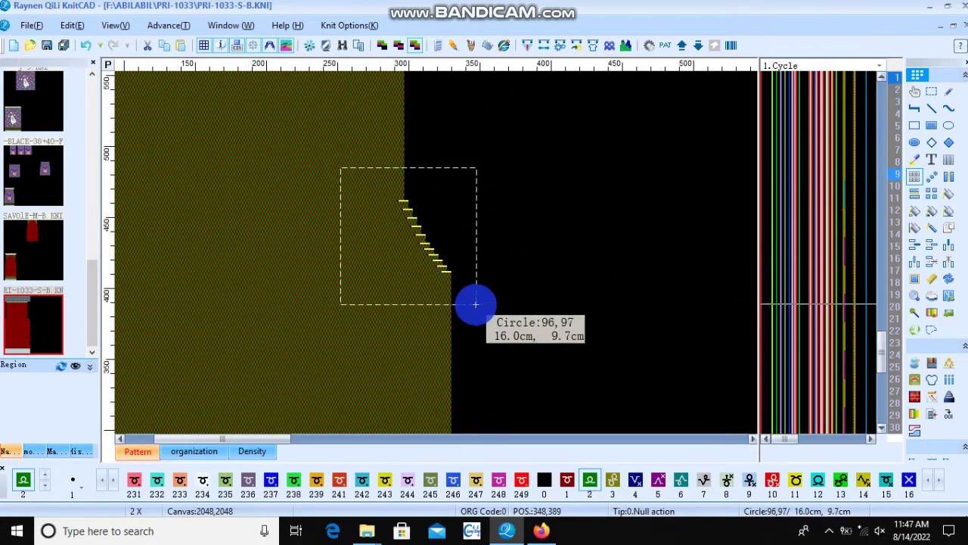
{"action": "scroll", "coordinate": [420, 257], "scroll_direction": "up", "scroll_amount": 3}
{"action": "scroll", "coordinate": [527, 270], "scroll_direction": "up", "scroll_amount": 2}
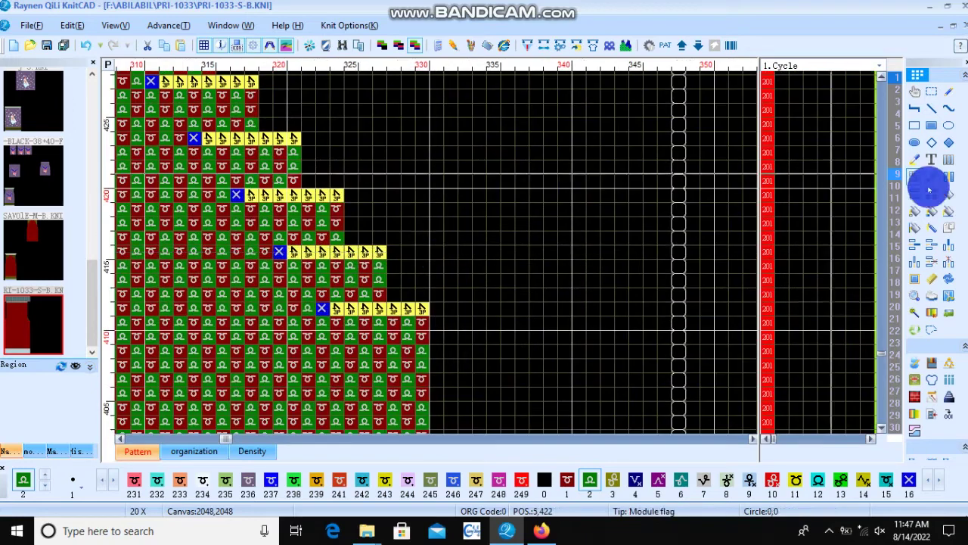
{"action": "scroll", "coordinate": [467, 280], "scroll_direction": "down", "scroll_amount": 2}
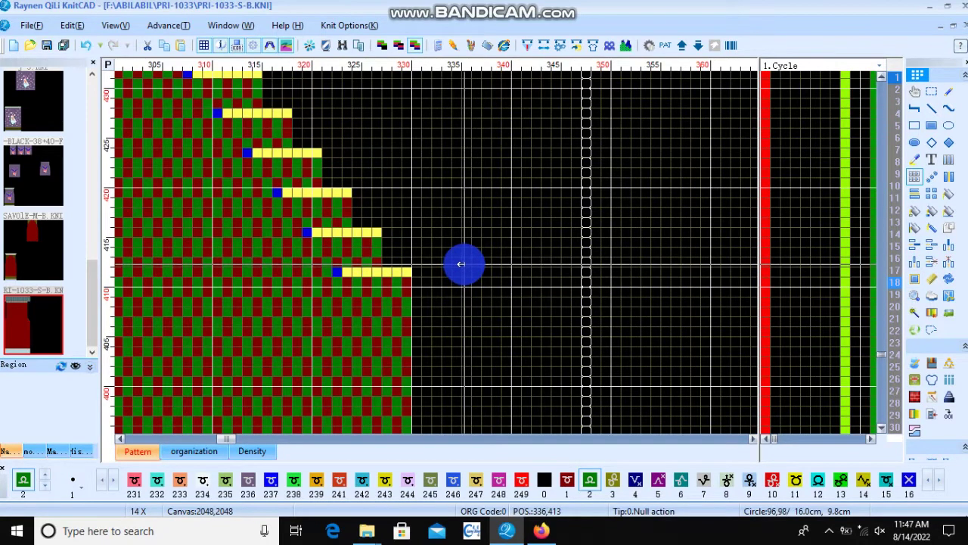
{"action": "left_click", "coordinate": [936, 289]}
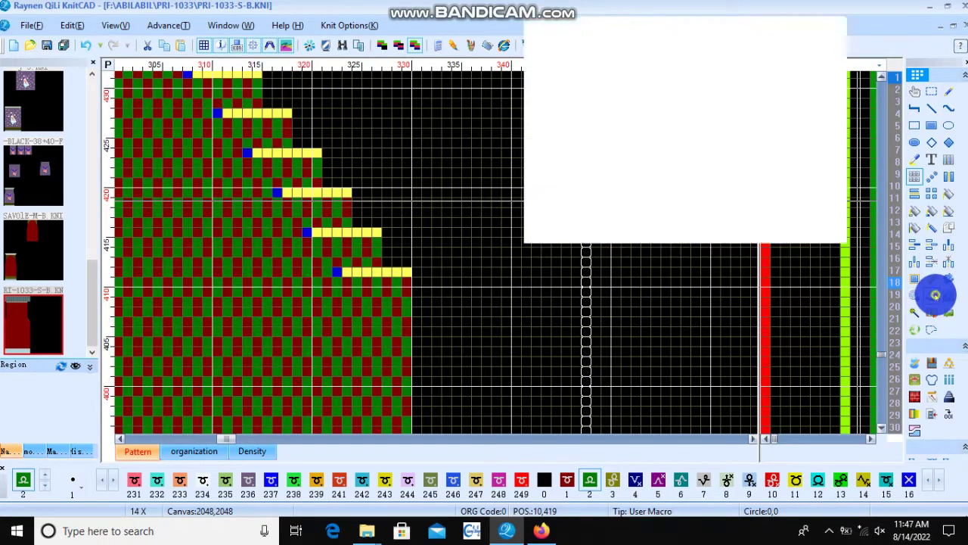
{"action": "left_click", "coordinate": [730, 99]}
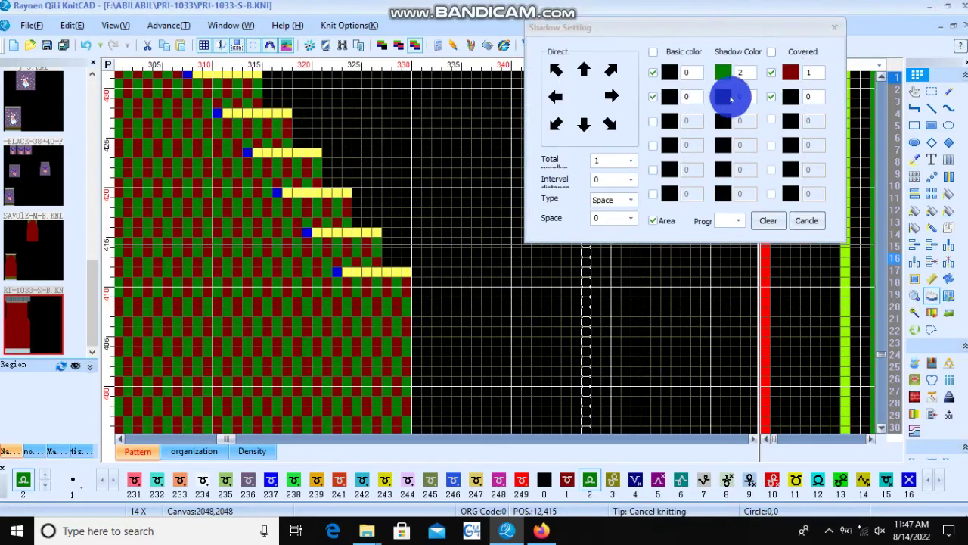
{"action": "left_click", "coordinate": [771, 224]}
Cast a one-needle shadow rightward with red as shadow colour over green covered stitches.
{"action": "scroll", "coordinate": [436, 252], "scroll_direction": "up", "scroll_amount": 2}
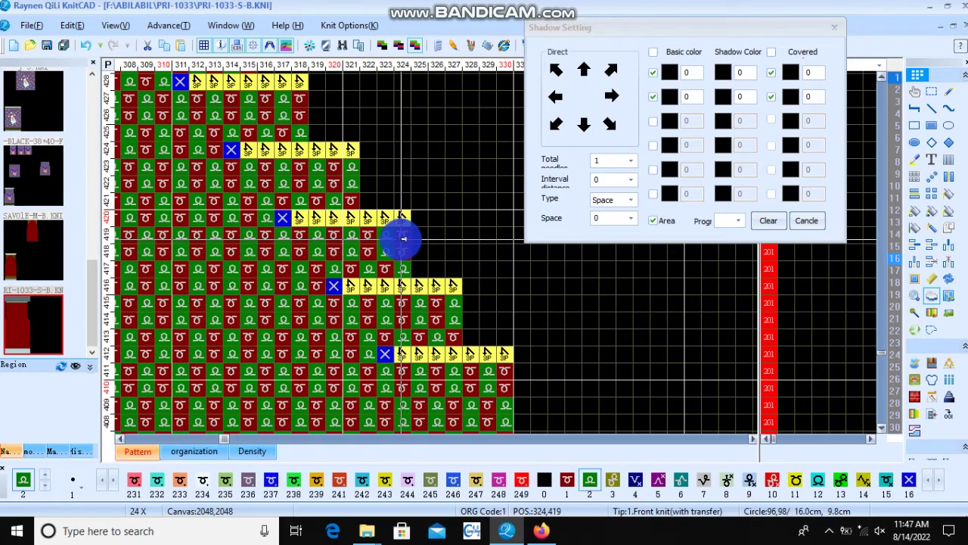
{"action": "left_click", "coordinate": [405, 234]}
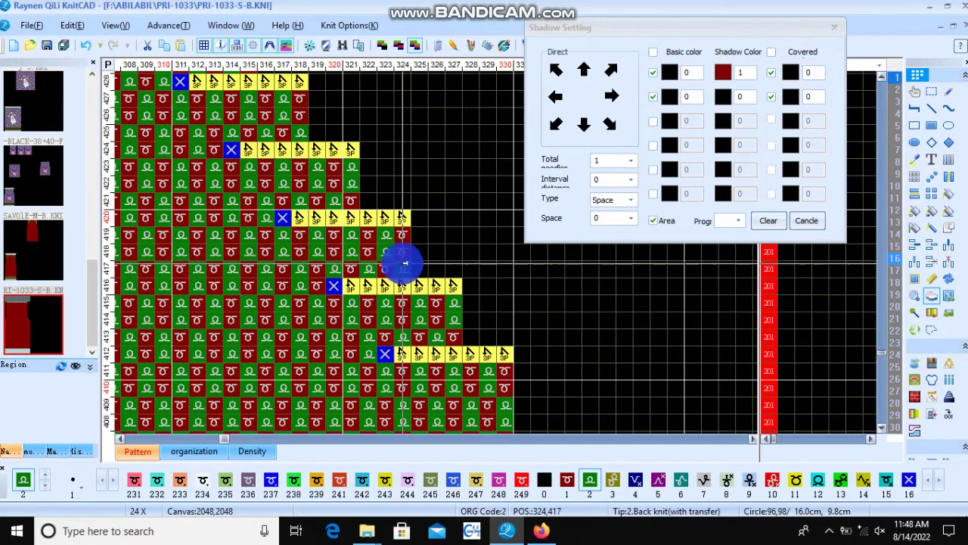
{"action": "left_click", "coordinate": [402, 262]}
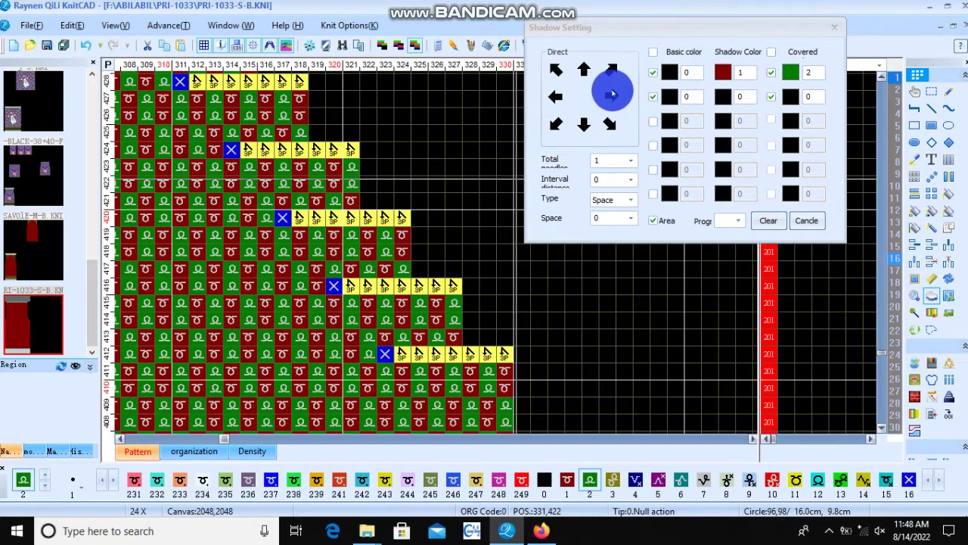
{"action": "left_click", "coordinate": [612, 94]}
{"action": "scroll", "coordinate": [372, 169], "scroll_direction": "down", "scroll_amount": 2}
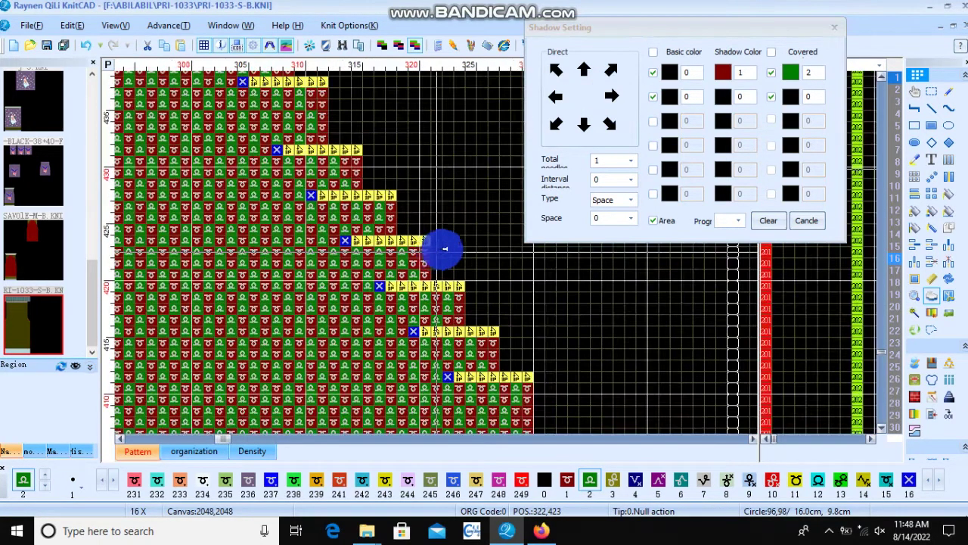
{"action": "scroll", "coordinate": [437, 246], "scroll_direction": "down", "scroll_amount": 1}
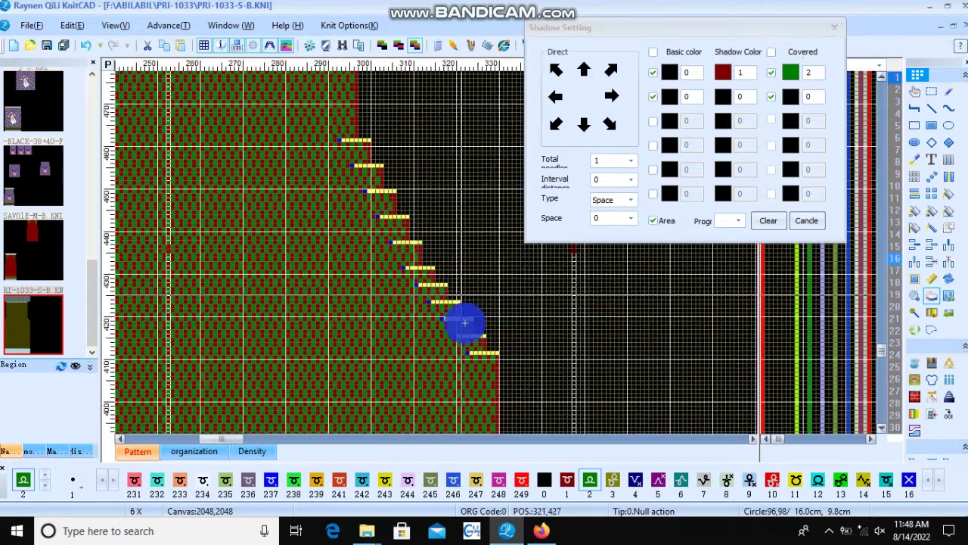
{"action": "scroll", "coordinate": [465, 217], "scroll_direction": "up", "scroll_amount": 1}
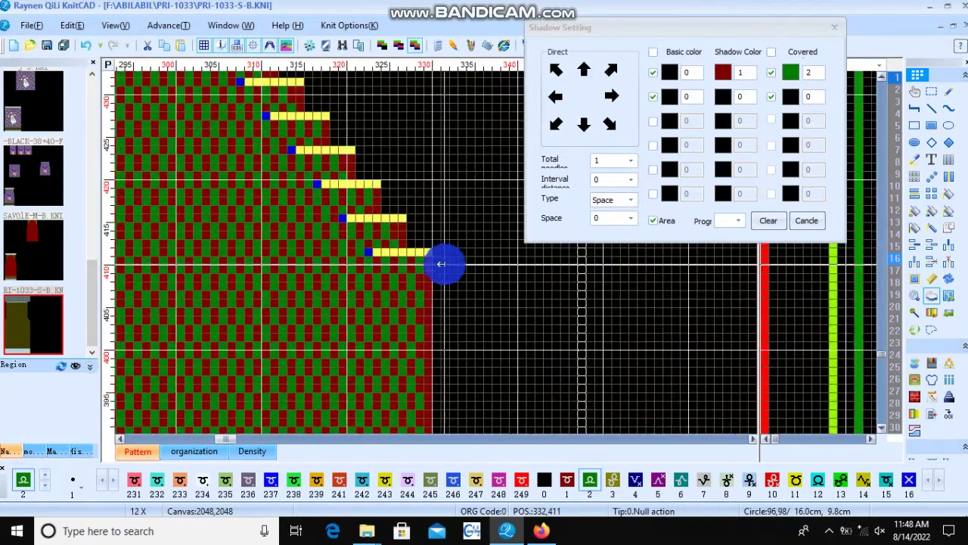
{"action": "scroll", "coordinate": [447, 250], "scroll_direction": "down", "scroll_amount": 1}
{"action": "scroll", "coordinate": [454, 242], "scroll_direction": "down", "scroll_amount": 1}
{"action": "scroll", "coordinate": [453, 234], "scroll_direction": "down", "scroll_amount": 1}
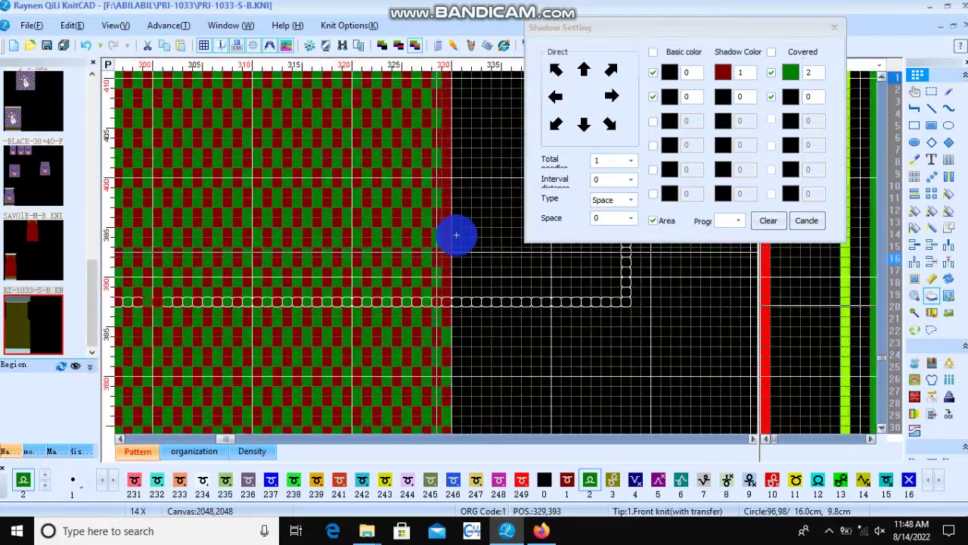
{"action": "scroll", "coordinate": [434, 253], "scroll_direction": "down", "scroll_amount": 1}
{"action": "scroll", "coordinate": [365, 289], "scroll_direction": "down", "scroll_amount": 1}
{"action": "scroll", "coordinate": [437, 252], "scroll_direction": "up", "scroll_amount": 3}
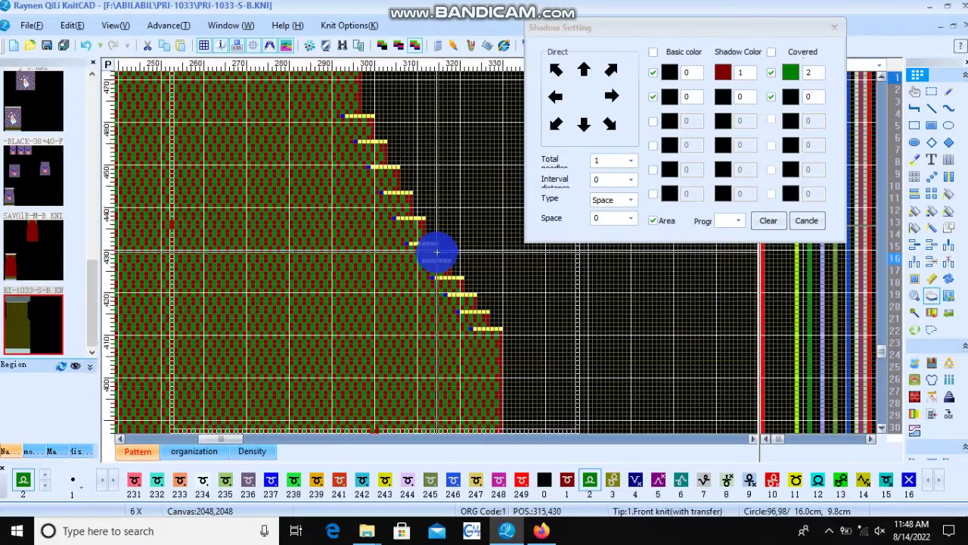
{"action": "scroll", "coordinate": [437, 252], "scroll_direction": "up", "scroll_amount": 1}
{"action": "scroll", "coordinate": [434, 252], "scroll_direction": "up", "scroll_amount": 1}
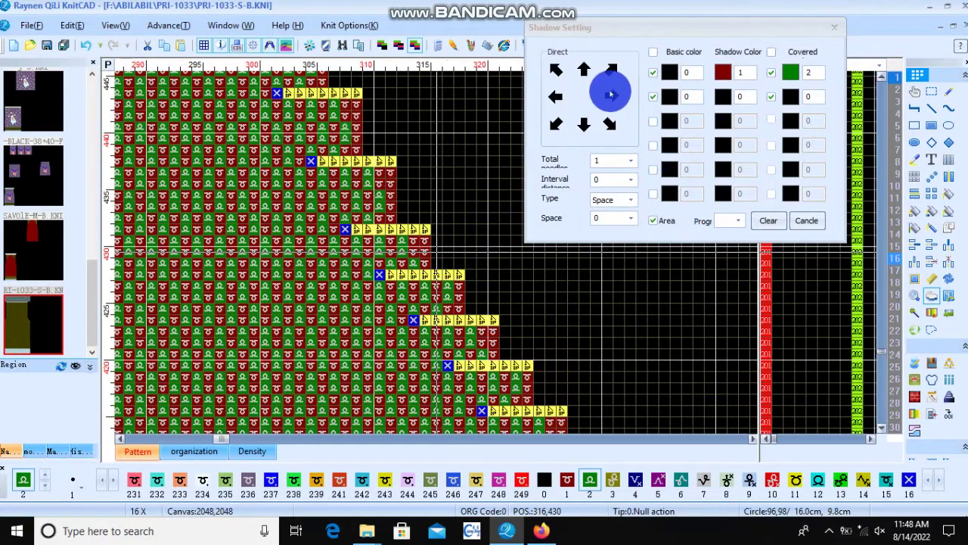
{"action": "left_click", "coordinate": [610, 93]}
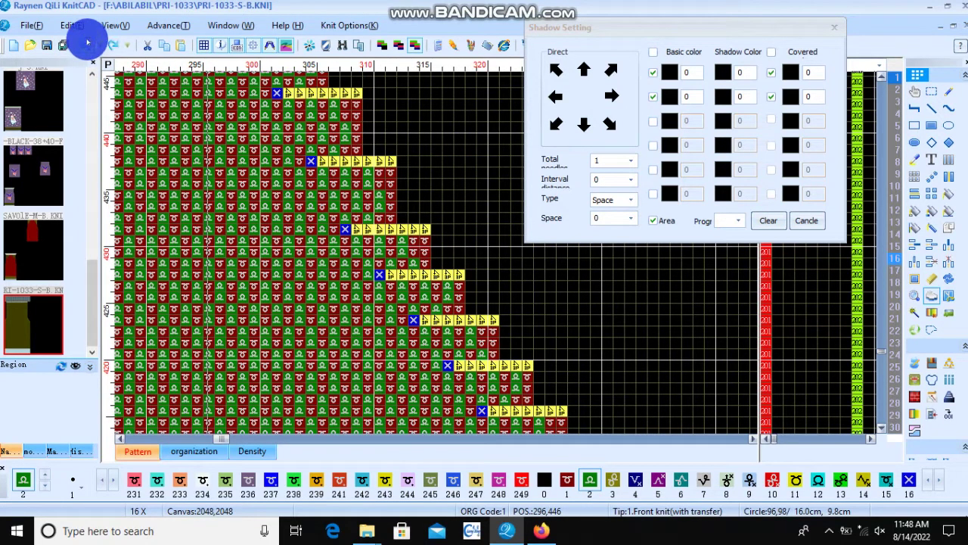
Cast a two-needle rightward shadow limited to the selected area.
{"action": "mouse_move", "coordinate": [262, 90]}
{"action": "left_mouse_down"}
{"action": "mouse_move", "coordinate": [472, 137]}
{"action": "mouse_move", "coordinate": [387, 179]}
{"action": "mouse_move", "coordinate": [393, 196]}
{"action": "left_mouse_up"}
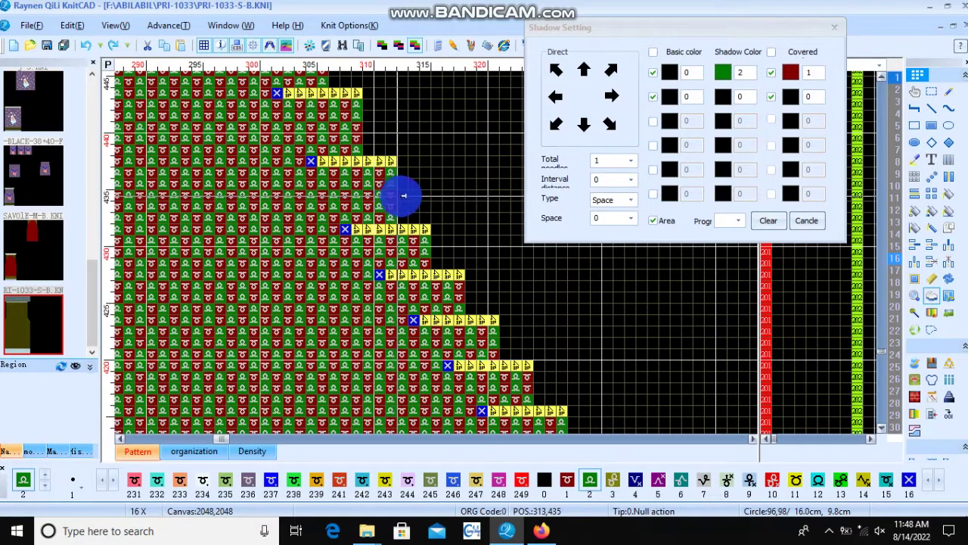
{"action": "left_click", "coordinate": [621, 157]}
{"action": "left_click", "coordinate": [623, 157]}
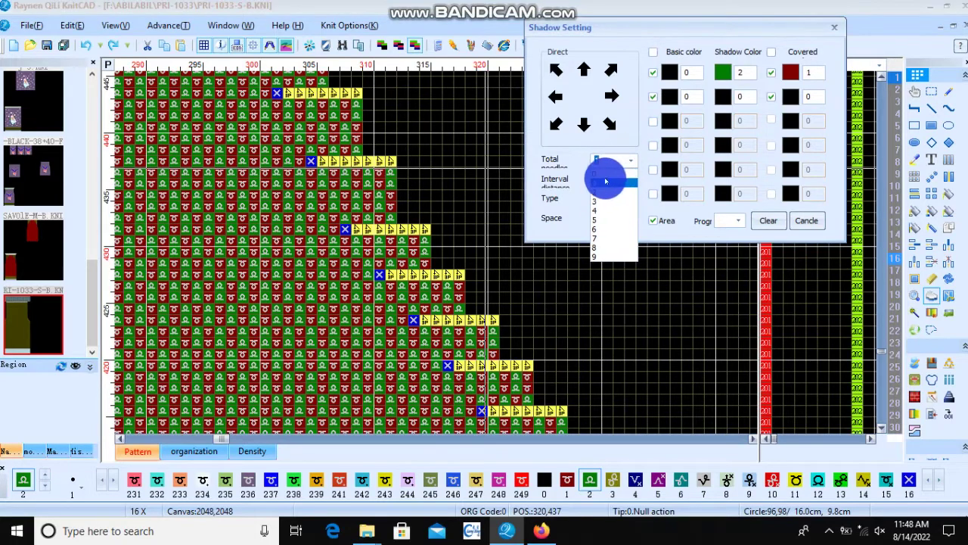
{"action": "left_click", "coordinate": [602, 190]}
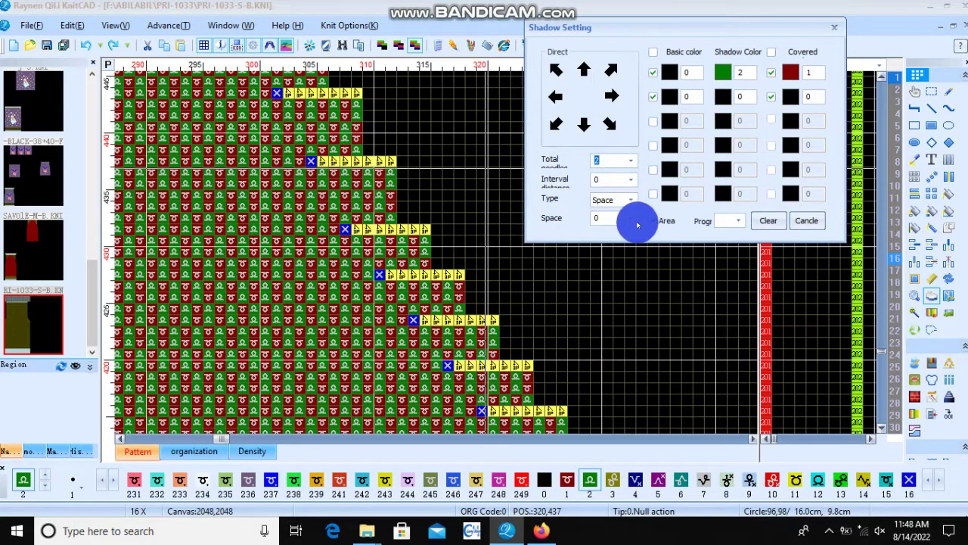
{"action": "left_click", "coordinate": [652, 220]}
{"action": "left_click", "coordinate": [613, 92]}
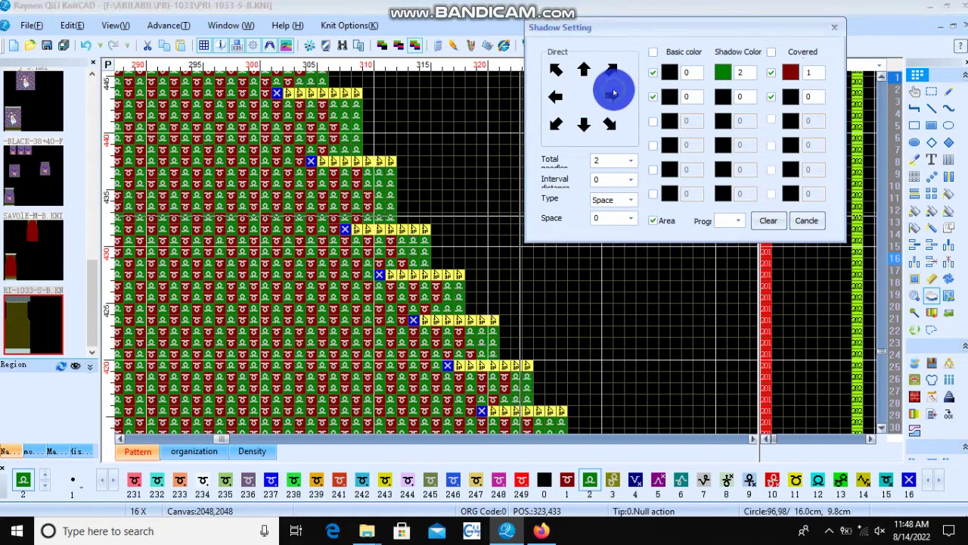
Clear the shadow colour settings and step back with Undo/Redo.
{"action": "scroll", "coordinate": [466, 223], "scroll_direction": "down", "scroll_amount": 2}
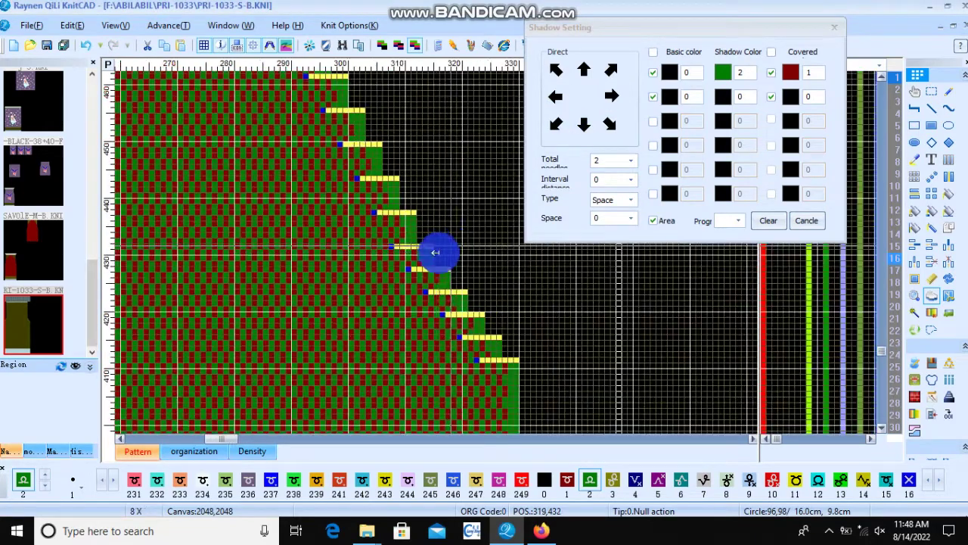
{"action": "scroll", "coordinate": [436, 252], "scroll_direction": "up", "scroll_amount": 1}
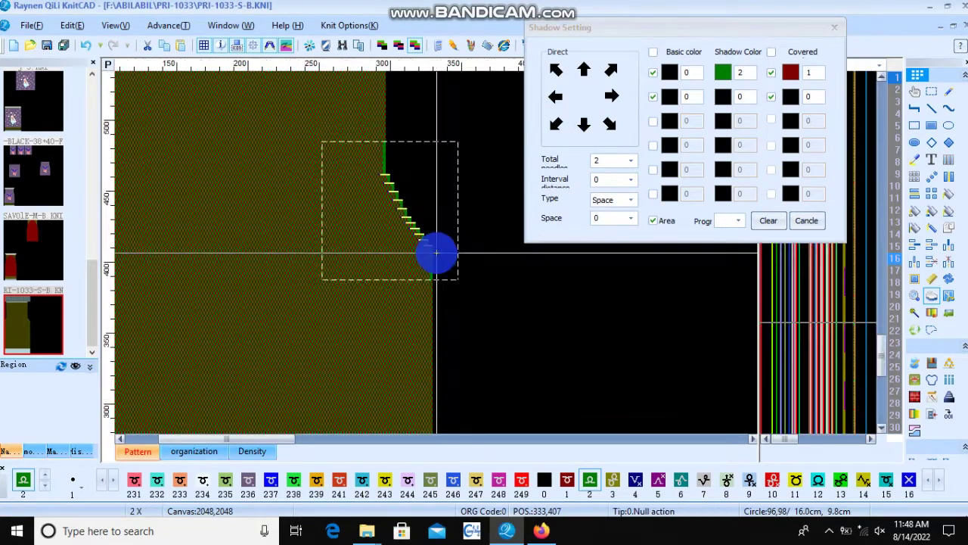
{"action": "scroll", "coordinate": [435, 252], "scroll_direction": "up", "scroll_amount": 1}
{"action": "scroll", "coordinate": [436, 253], "scroll_direction": "up", "scroll_amount": 2}
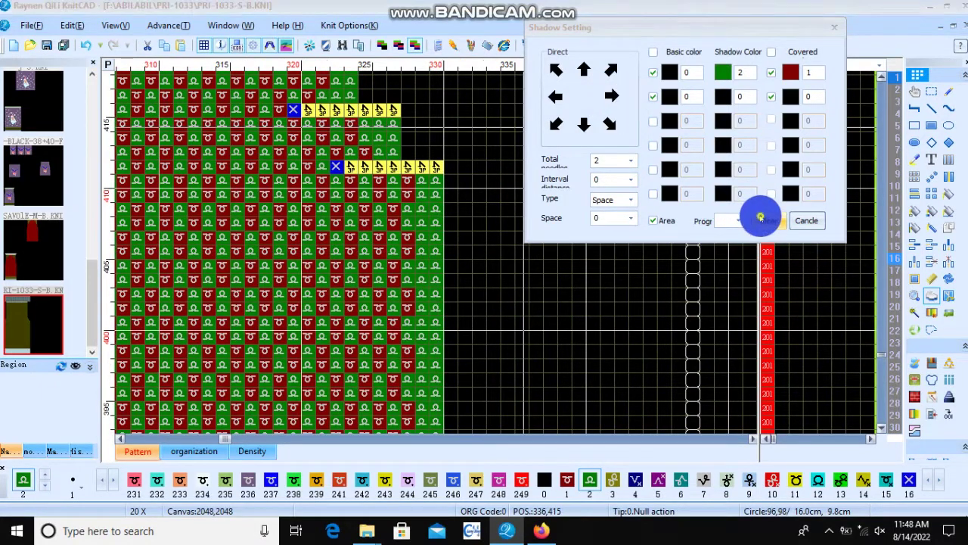
{"action": "left_click", "coordinate": [760, 218]}
{"action": "left_click", "coordinate": [86, 44]}
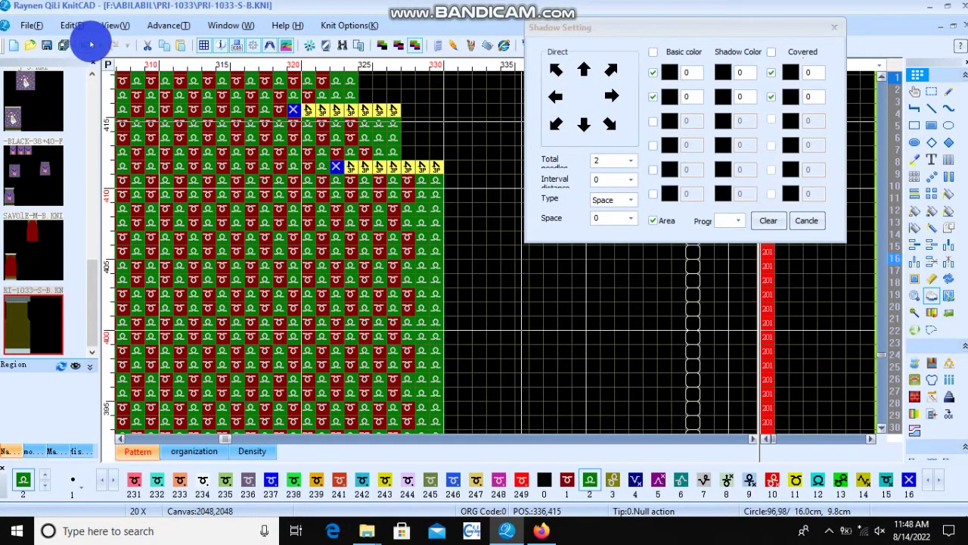
{"action": "left_click", "coordinate": [563, 60]}
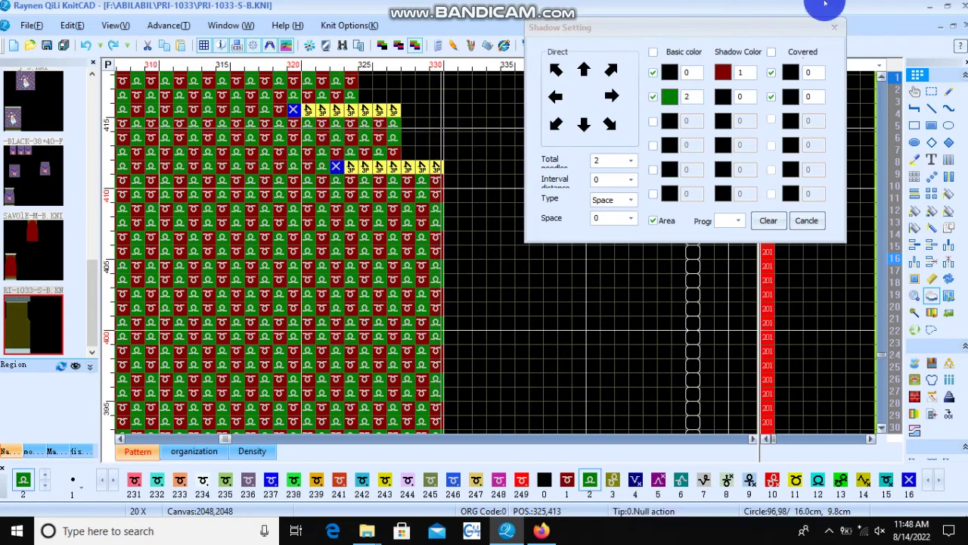
Clear the colours, pick a shadow colour from a stitch, and shade the stepped edge rightward.
{"action": "left_click", "coordinate": [767, 220]}
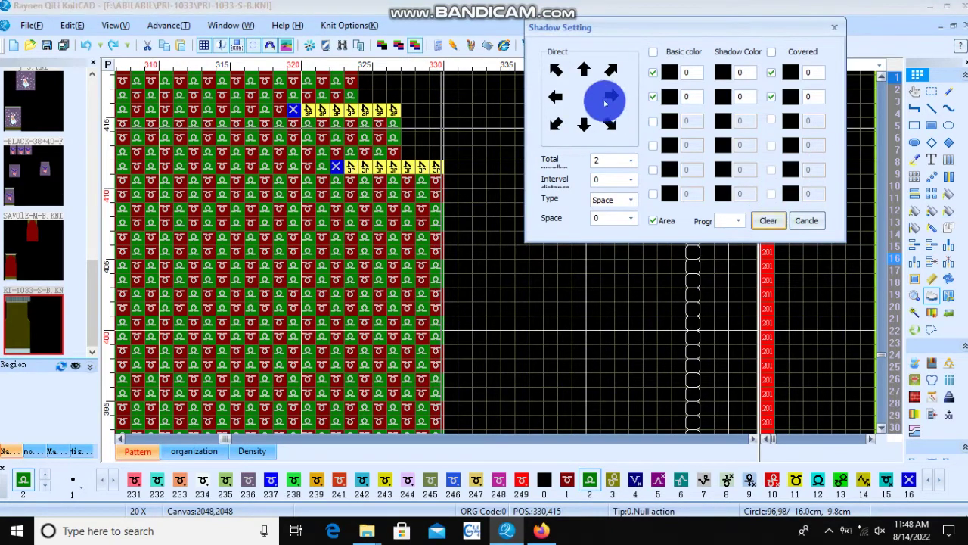
{"action": "left_click", "coordinate": [492, 162]}
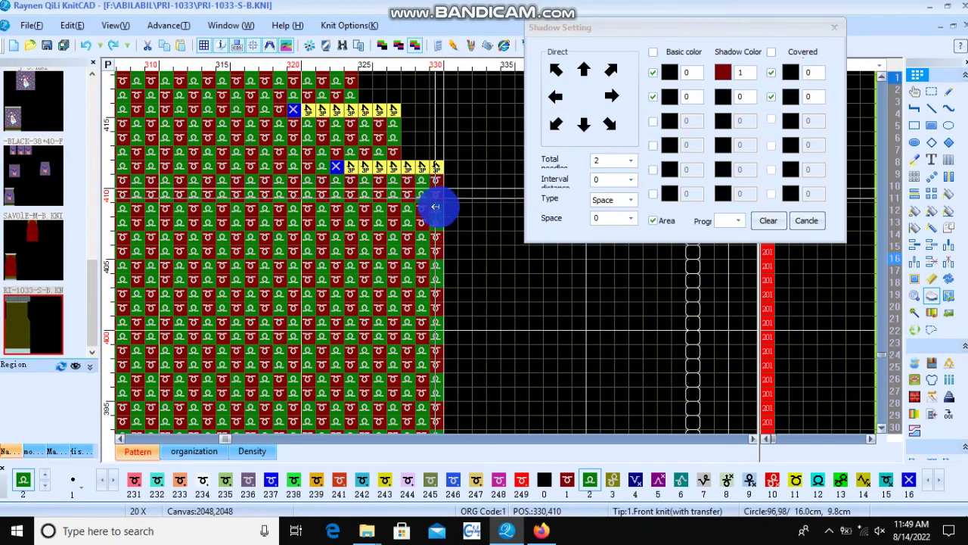
{"action": "left_click", "coordinate": [573, 105]}
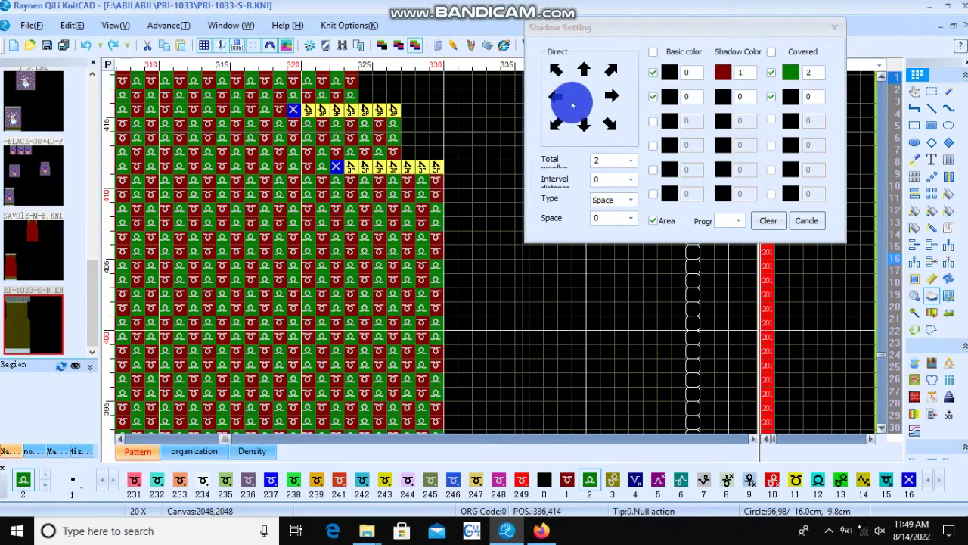
{"action": "left_click", "coordinate": [612, 96]}
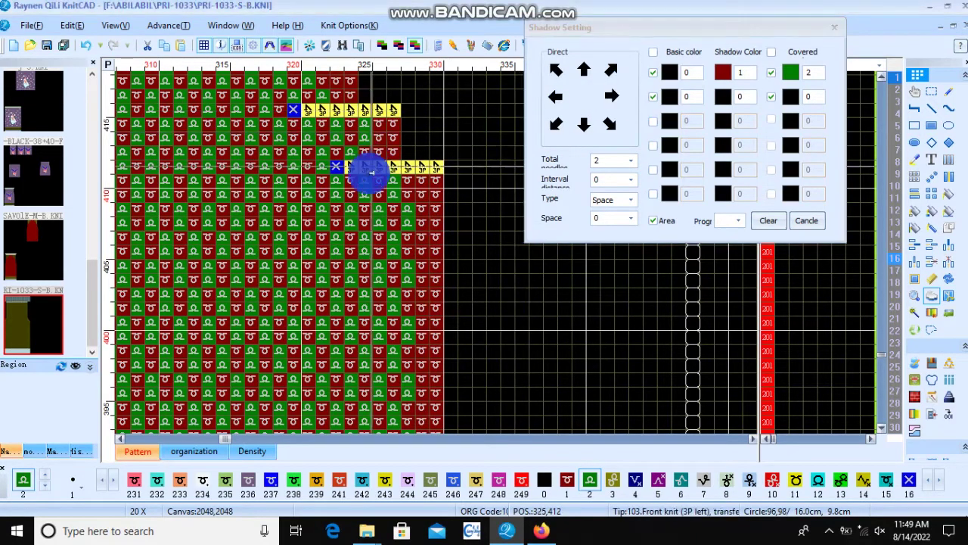
{"action": "scroll", "coordinate": [401, 219], "scroll_direction": "down", "scroll_amount": 3}
{"action": "scroll", "coordinate": [401, 181], "scroll_direction": "down", "scroll_amount": 1}
{"action": "scroll", "coordinate": [423, 219], "scroll_direction": "down", "scroll_amount": 2}
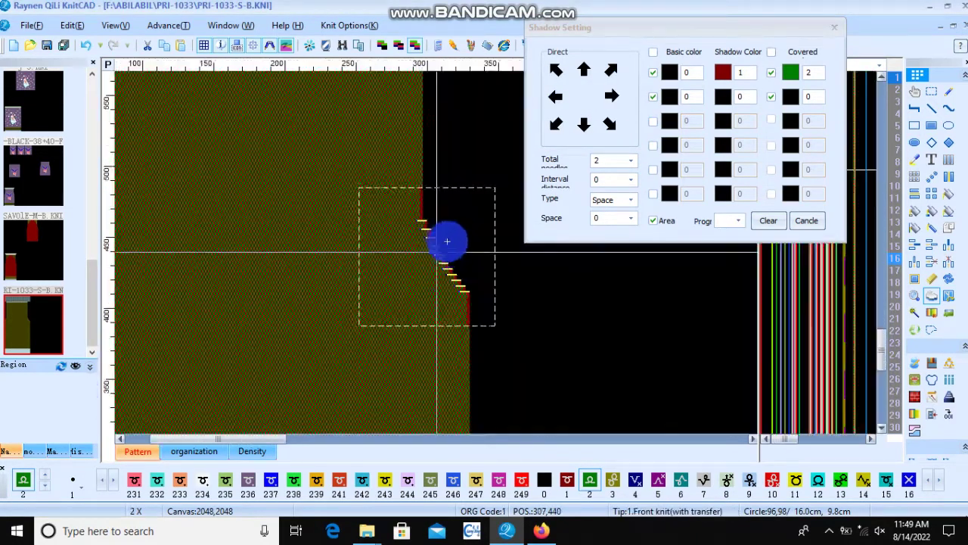
{"action": "scroll", "coordinate": [395, 314], "scroll_direction": "up", "scroll_amount": 3}
{"action": "scroll", "coordinate": [445, 244], "scroll_direction": "up", "scroll_amount": 2}
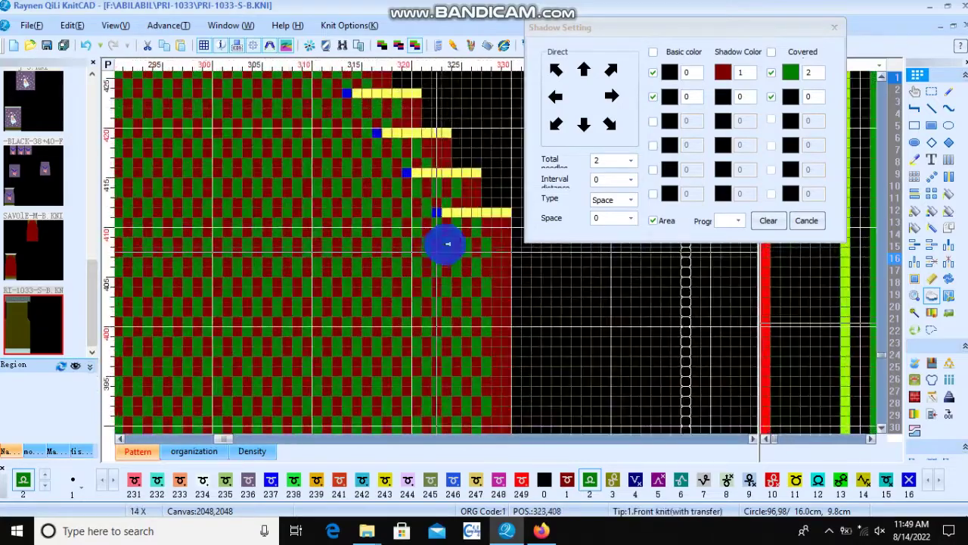
{"action": "scroll", "coordinate": [454, 238], "scroll_direction": "up", "scroll_amount": 2}
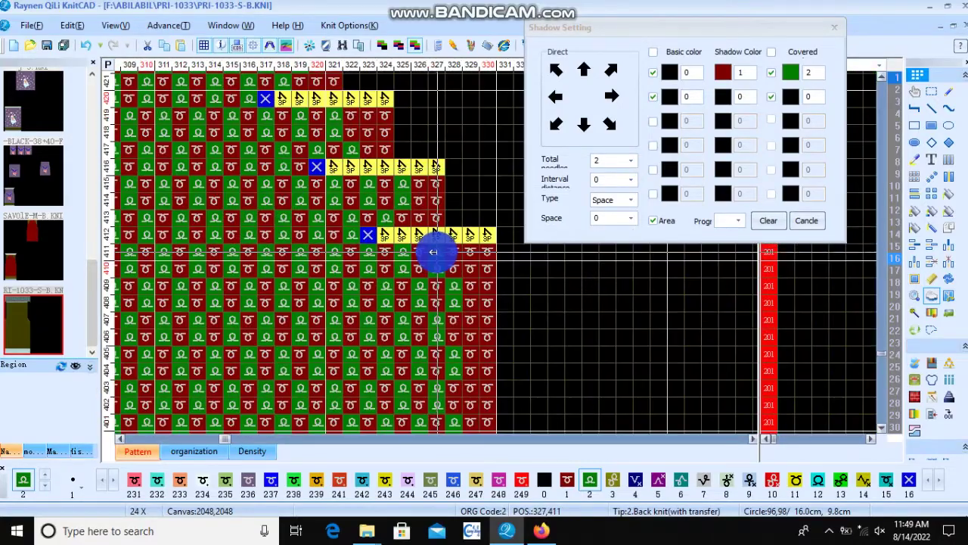
{"action": "scroll", "coordinate": [433, 251], "scroll_direction": "down", "scroll_amount": 3}
{"action": "scroll", "coordinate": [432, 252], "scroll_direction": "down", "scroll_amount": 2}
{"action": "scroll", "coordinate": [436, 251], "scroll_direction": "up", "scroll_amount": 1}
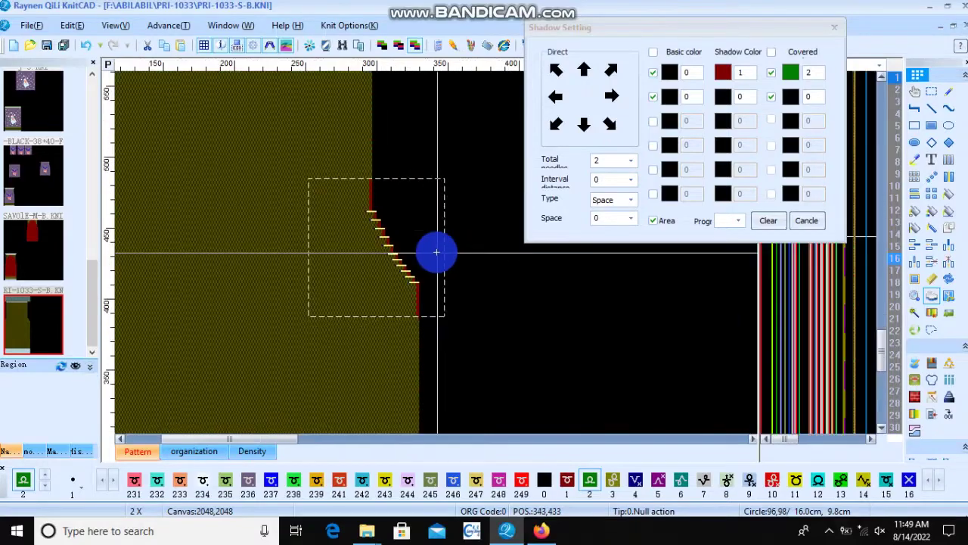
{"action": "scroll", "coordinate": [434, 262], "scroll_direction": "up", "scroll_amount": 2}
Reset the shadow colours and pick yellow stitch 103 as the first basic colour.
{"action": "left_click", "coordinate": [768, 221]}
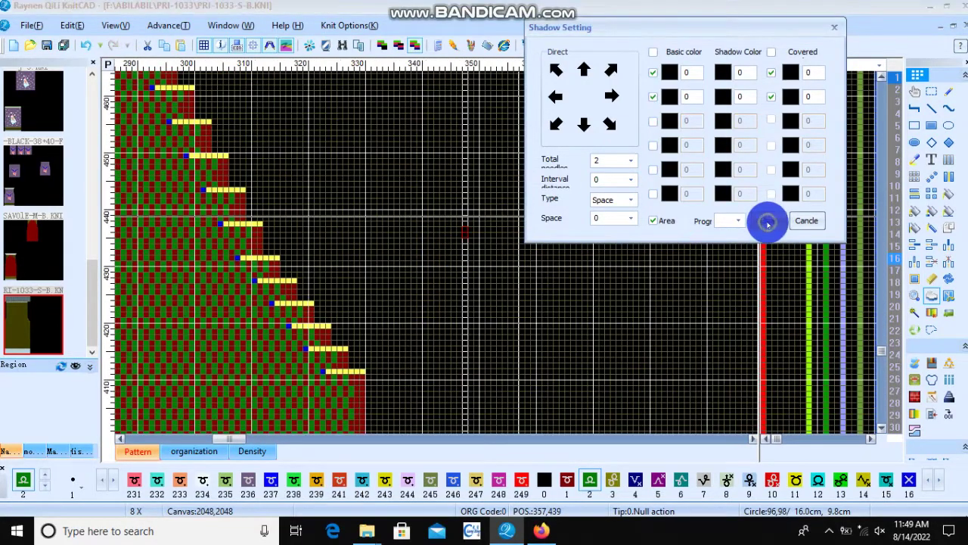
{"action": "left_click", "coordinate": [460, 234]}
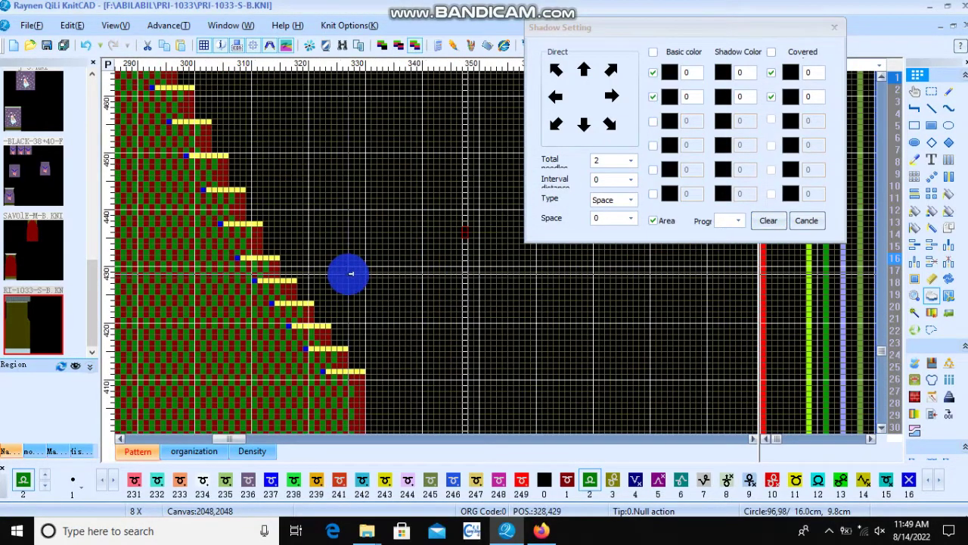
{"action": "scroll", "coordinate": [356, 249], "scroll_direction": "down", "scroll_amount": 2}
{"action": "scroll", "coordinate": [379, 251], "scroll_direction": "up", "scroll_amount": 3}
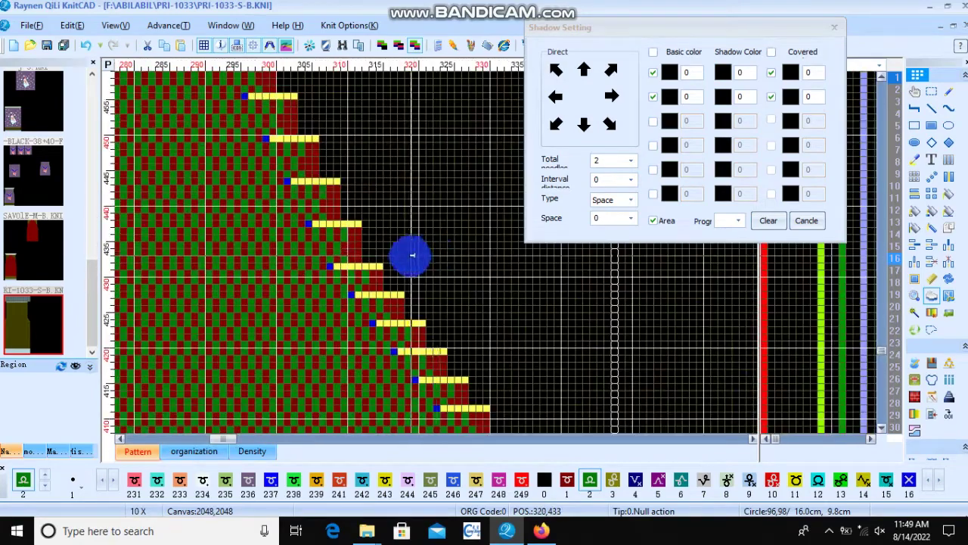
{"action": "scroll", "coordinate": [433, 251], "scroll_direction": "up", "scroll_amount": 2}
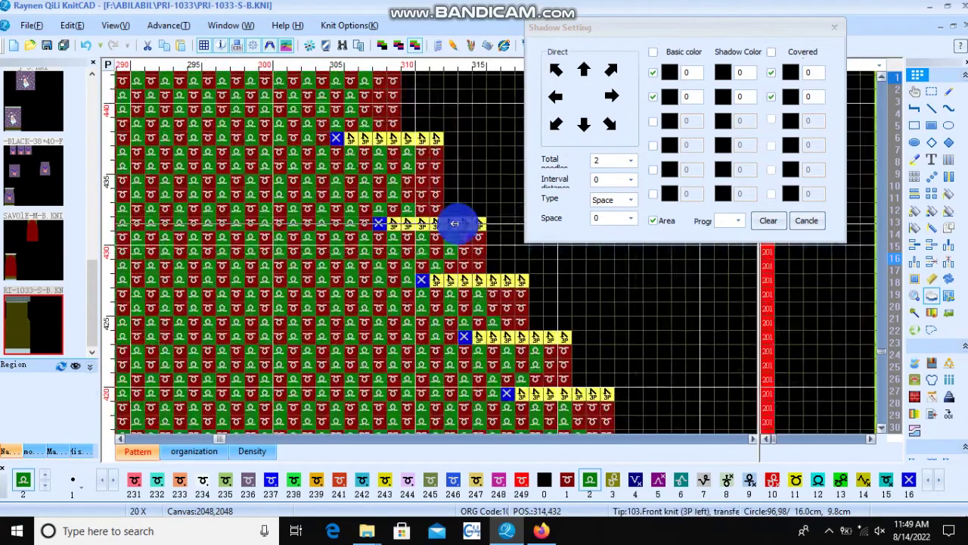
Try a shadow with blue 16 over dark red 1, then clear it to remove the extra crosses.
{"action": "left_click", "coordinate": [378, 221]}
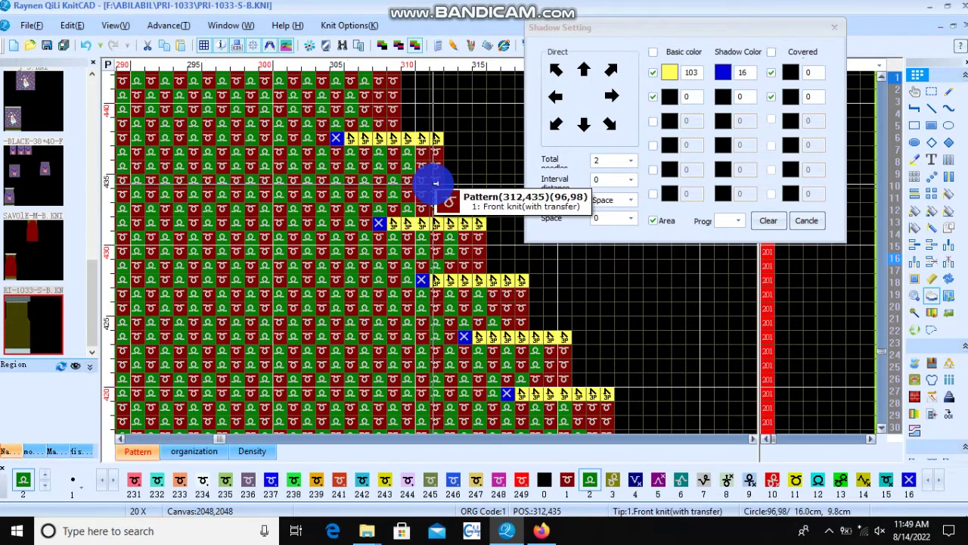
{"action": "left_click", "coordinate": [435, 182]}
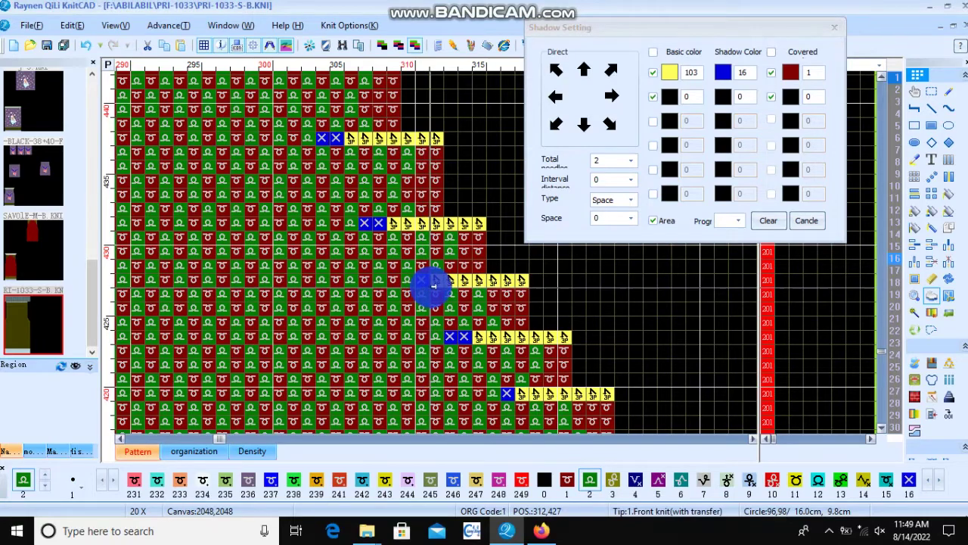
{"action": "left_click", "coordinate": [433, 257]}
{"action": "scroll", "coordinate": [433, 252], "scroll_direction": "down", "scroll_amount": 2}
{"action": "scroll", "coordinate": [434, 252], "scroll_direction": "up", "scroll_amount": 1}
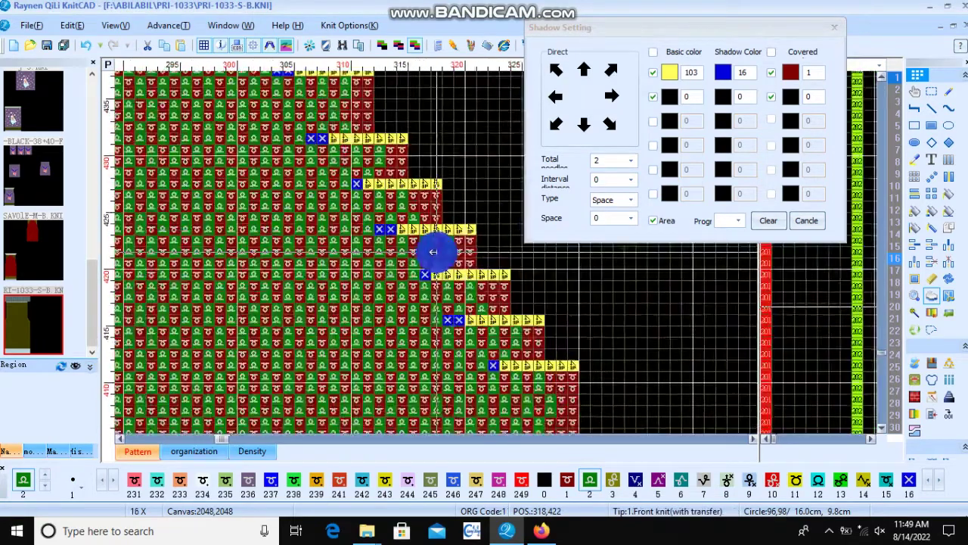
{"action": "scroll", "coordinate": [434, 251], "scroll_direction": "up", "scroll_amount": 1}
{"action": "scroll", "coordinate": [433, 251], "scroll_direction": "up", "scroll_amount": 1}
{"action": "scroll", "coordinate": [433, 252], "scroll_direction": "up", "scroll_amount": 1}
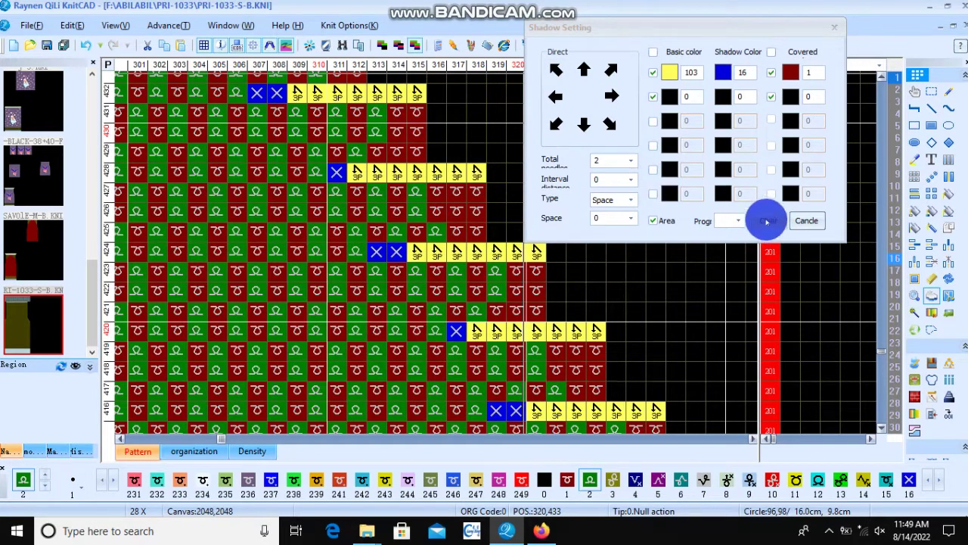
{"action": "left_click", "coordinate": [767, 221]}
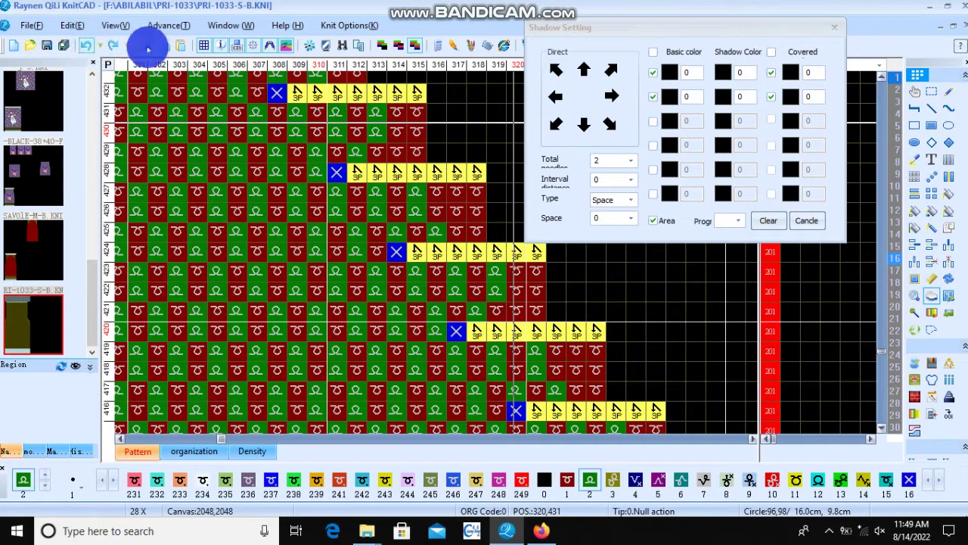
Apply a one-needle shadow using 3P transfer code 103 with covered colour 16.
{"action": "left_click", "coordinate": [612, 162]}
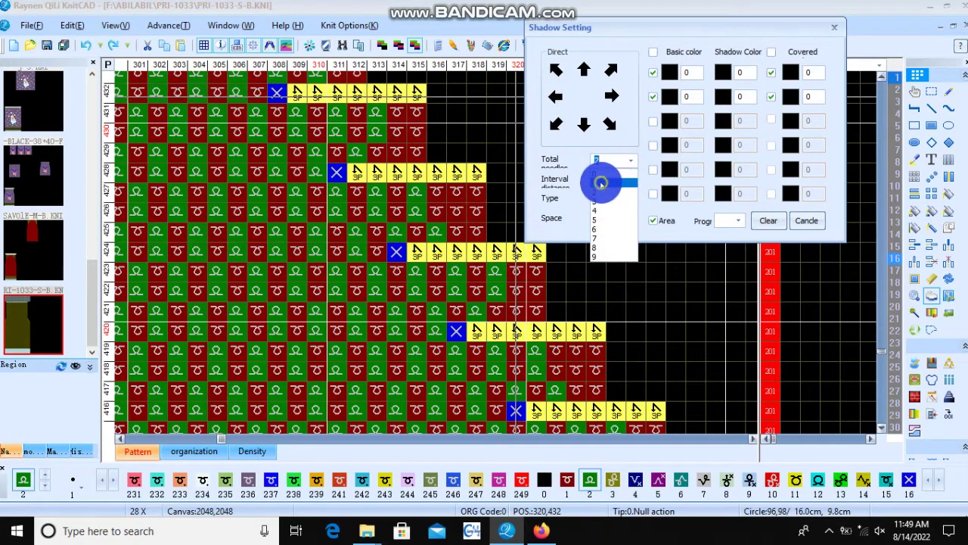
{"action": "left_click", "coordinate": [599, 182]}
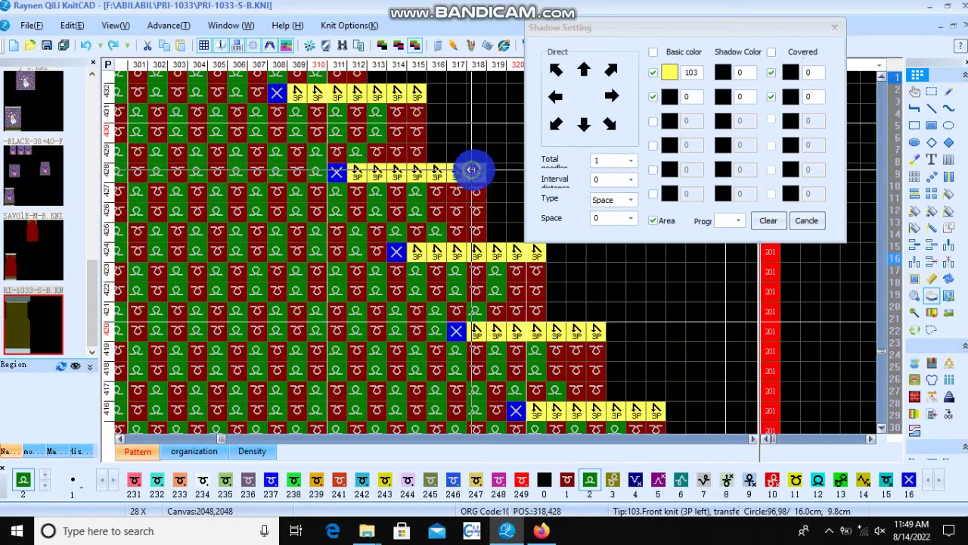
{"action": "left_click_drag", "start_coordinate": [470, 170], "coordinate": [328, 172]}
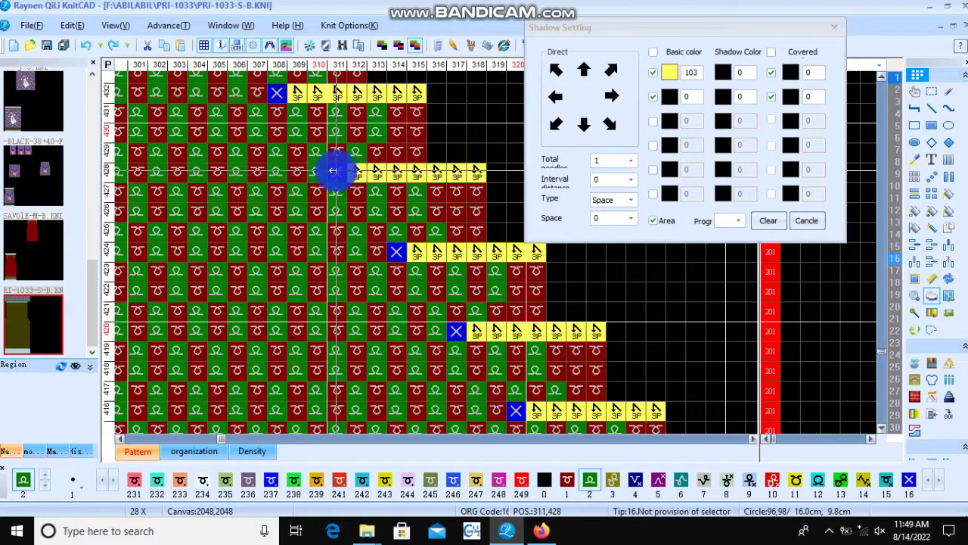
{"action": "left_click", "coordinate": [577, 97]}
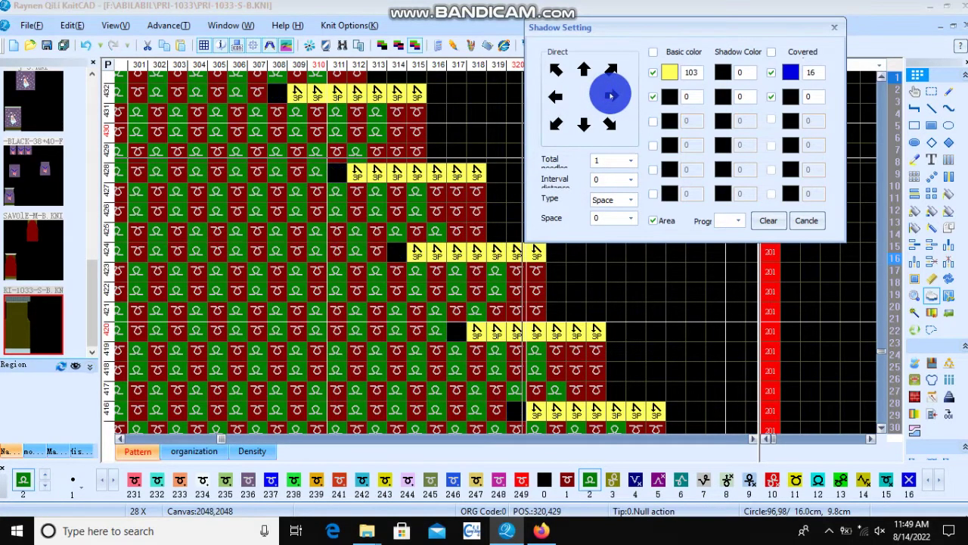
Check each narrowing row starts with one blue cell, then close Shadow Setting.
{"action": "scroll", "coordinate": [423, 257], "scroll_direction": "down", "scroll_amount": 1}
{"action": "scroll", "coordinate": [439, 251], "scroll_direction": "down", "scroll_amount": 1}
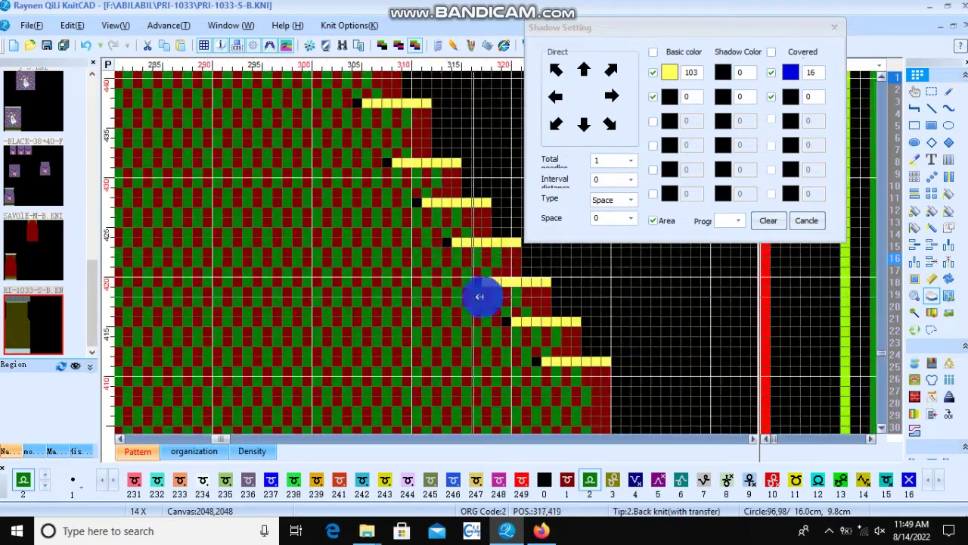
{"action": "scroll", "coordinate": [438, 251], "scroll_direction": "down", "scroll_amount": 1}
{"action": "scroll", "coordinate": [436, 250], "scroll_direction": "down", "scroll_amount": 1}
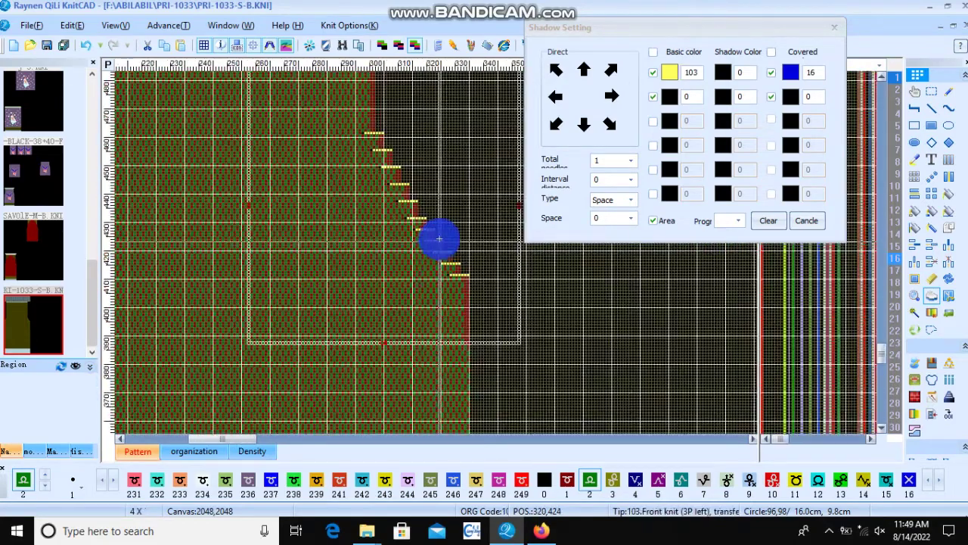
{"action": "scroll", "coordinate": [436, 251], "scroll_direction": "up", "scroll_amount": 3}
{"action": "scroll", "coordinate": [436, 251], "scroll_direction": "down", "scroll_amount": 2}
{"action": "scroll", "coordinate": [446, 255], "scroll_direction": "up", "scroll_amount": 1}
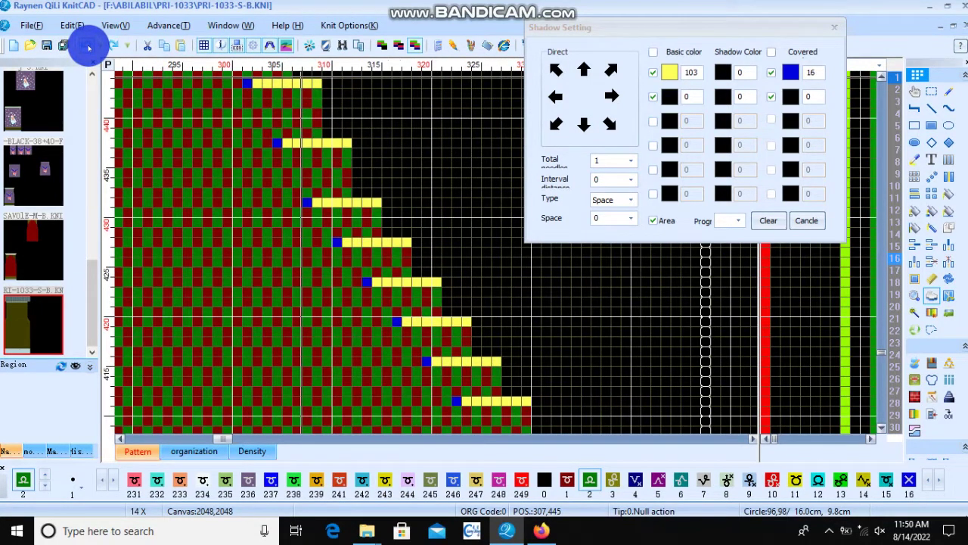
{"action": "left_click", "coordinate": [832, 27]}
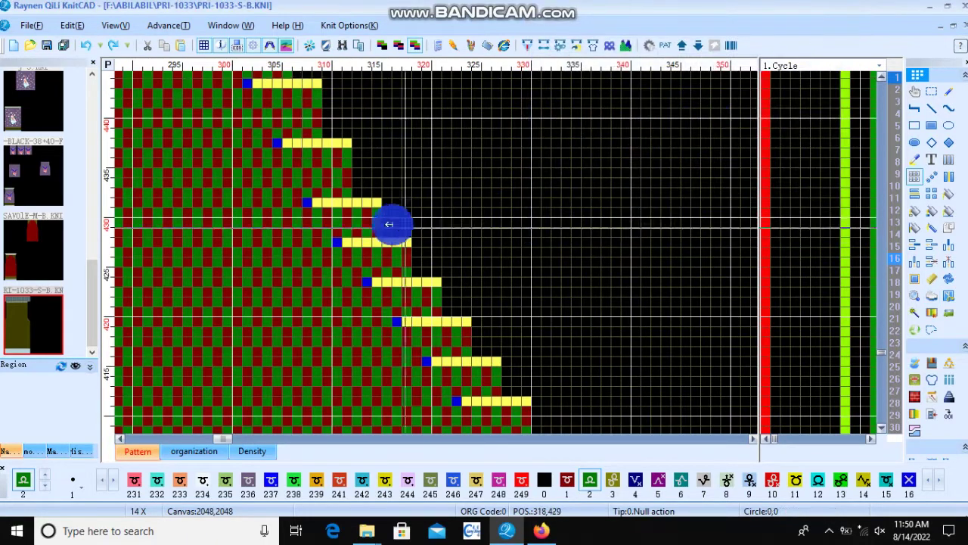
{"action": "scroll", "coordinate": [388, 223], "scroll_direction": "down", "scroll_amount": 3}
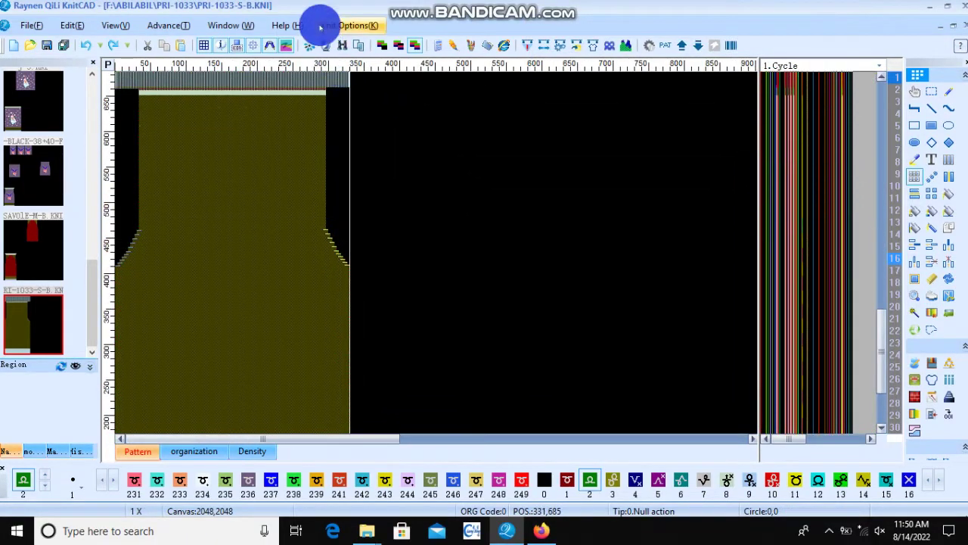
Add codes 103, 16 and 0 to the shield list and turn Open shield color on.
{"action": "left_click", "coordinate": [325, 47]}
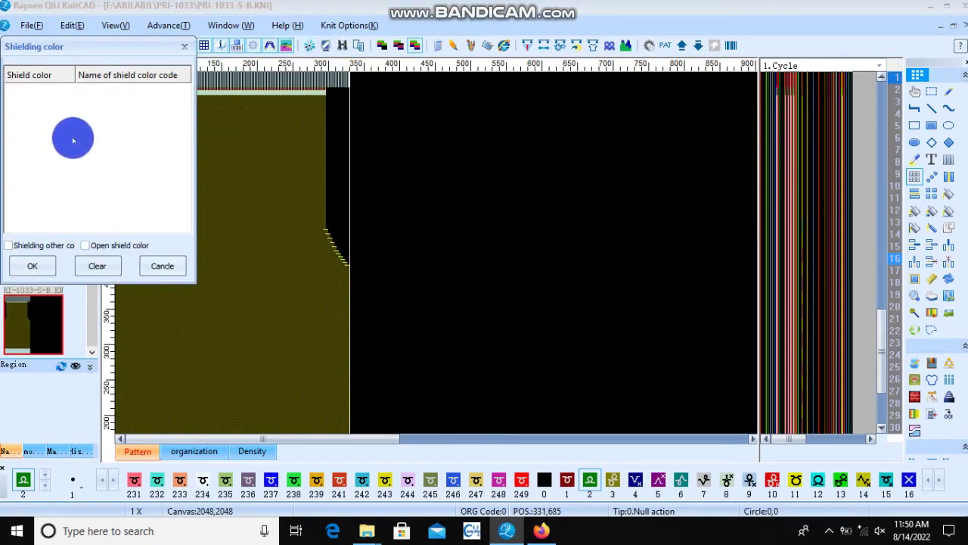
{"action": "scroll", "coordinate": [432, 251], "scroll_direction": "up", "scroll_amount": 3}
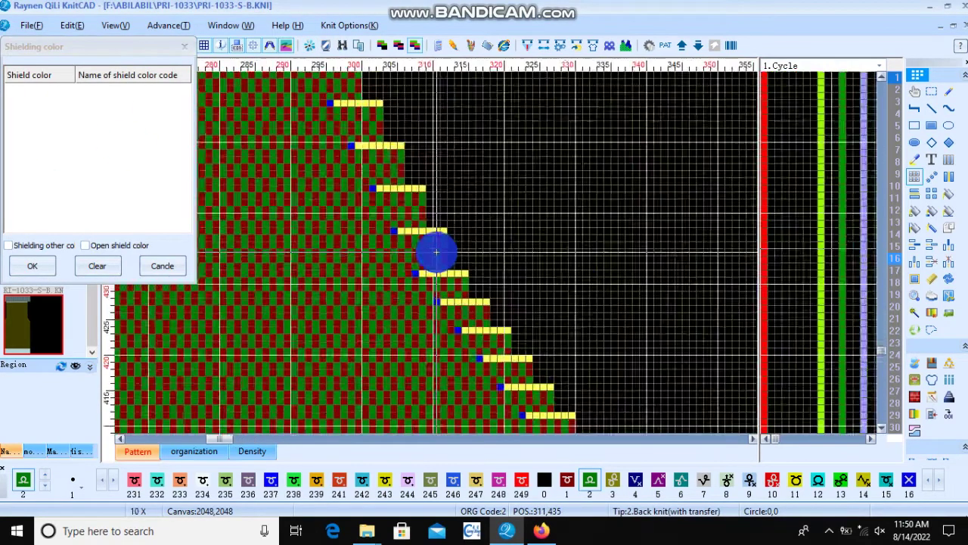
{"action": "scroll", "coordinate": [432, 252], "scroll_direction": "up", "scroll_amount": 1}
{"action": "scroll", "coordinate": [425, 201], "scroll_direction": "up", "scroll_amount": 1}
{"action": "scroll", "coordinate": [424, 202], "scroll_direction": "up", "scroll_amount": 1}
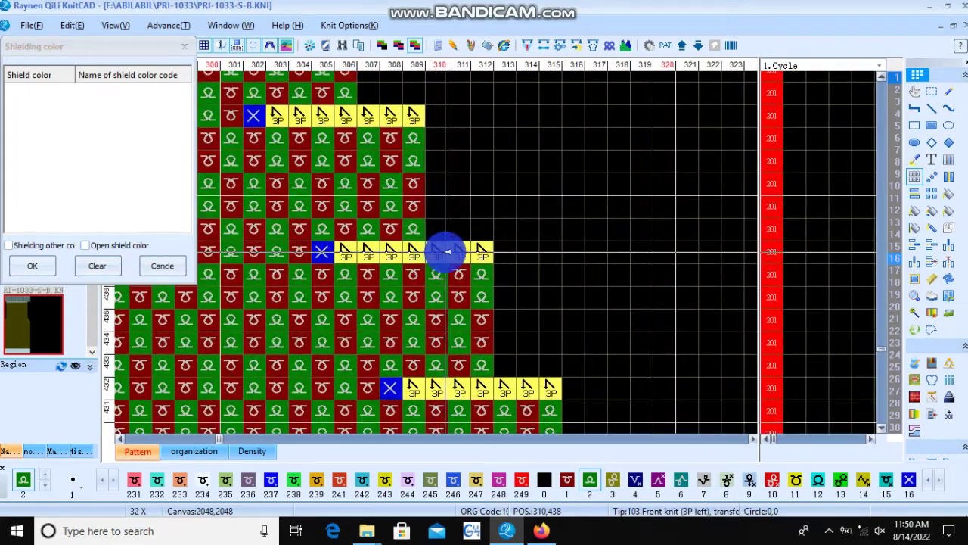
{"action": "left_click_drag", "start_coordinate": [447, 249], "coordinate": [319, 253]}
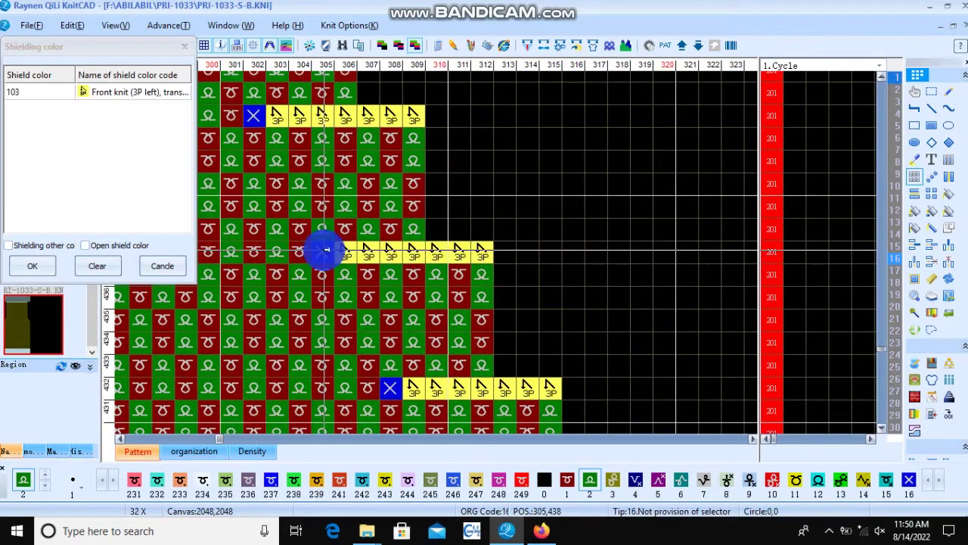
{"action": "left_click", "coordinate": [325, 250]}
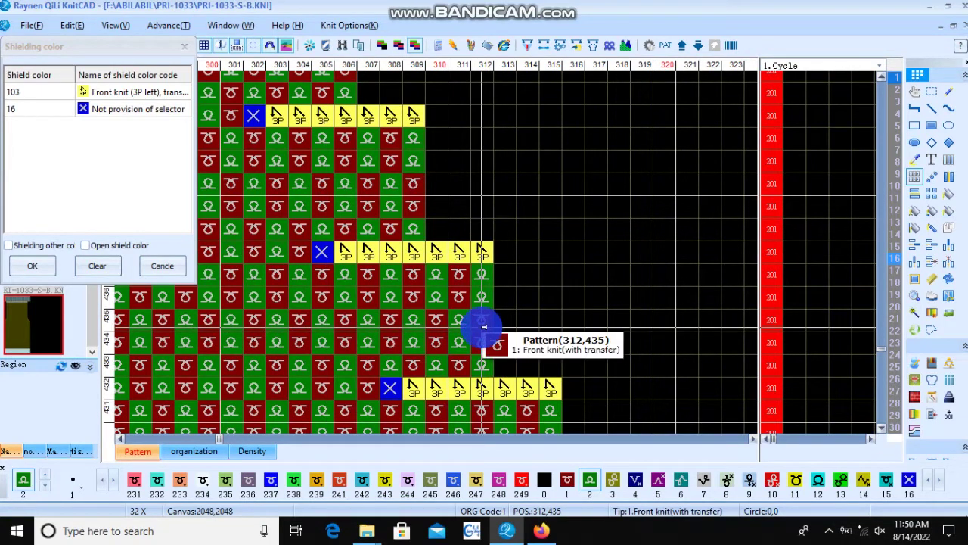
{"action": "left_click", "coordinate": [555, 296]}
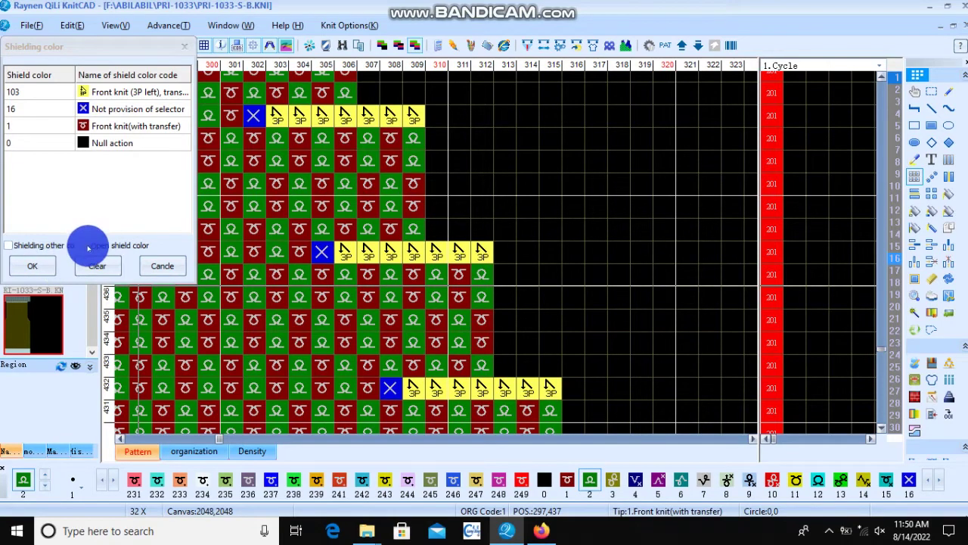
{"action": "left_click", "coordinate": [84, 245]}
{"action": "scroll", "coordinate": [454, 248], "scroll_direction": "down", "scroll_amount": 1}
{"action": "scroll", "coordinate": [497, 254], "scroll_direction": "down", "scroll_amount": 1}
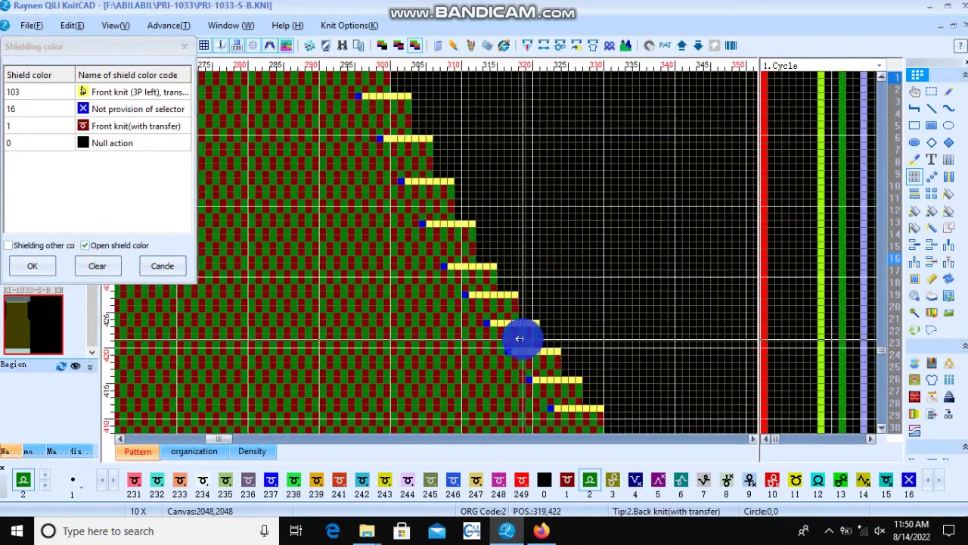
{"action": "scroll", "coordinate": [519, 338], "scroll_direction": "down", "scroll_amount": 2}
Fill the cells beside the narrowing with a back-knit filled rectangle.
{"action": "left_click", "coordinate": [933, 125]}
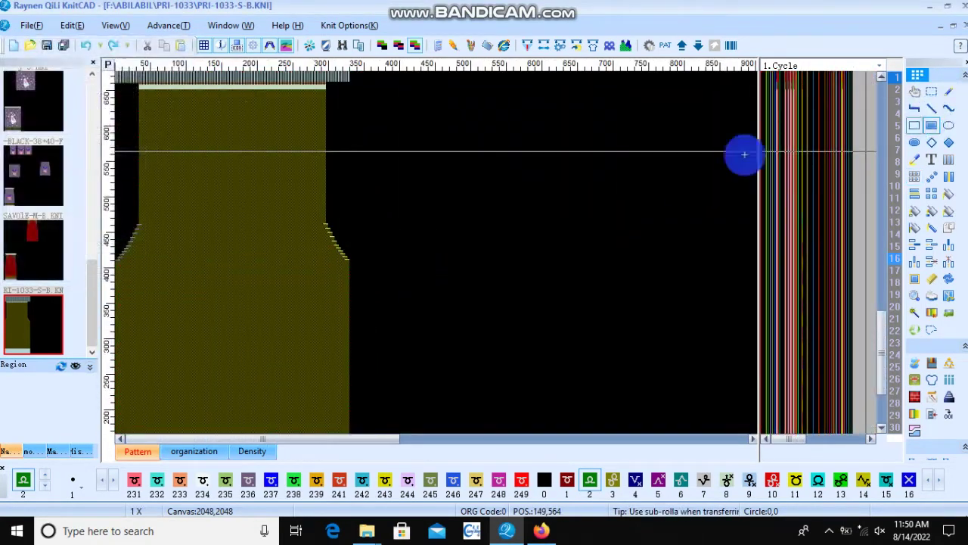
{"action": "scroll", "coordinate": [434, 250], "scroll_direction": "up", "scroll_amount": 1}
{"action": "scroll", "coordinate": [452, 399], "scroll_direction": "up", "scroll_amount": 1}
{"action": "scroll", "coordinate": [452, 399], "scroll_direction": "up", "scroll_amount": 1}
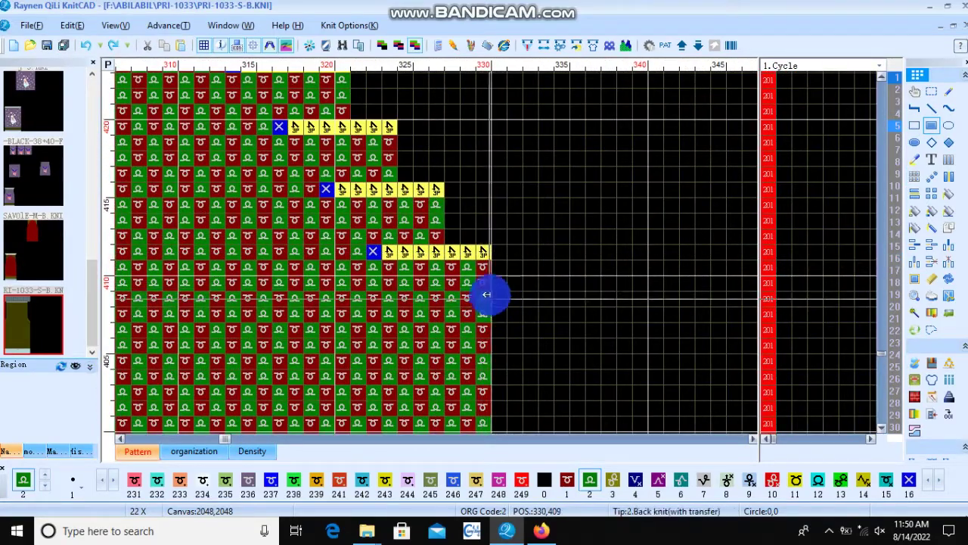
{"action": "mouse_move", "coordinate": [484, 307]}
{"action": "left_mouse_down"}
{"action": "mouse_move", "coordinate": [439, 158]}
{"action": "mouse_move", "coordinate": [313, 126]}
{"action": "mouse_move", "coordinate": [493, 152]}
{"action": "mouse_move", "coordinate": [309, 4]}
{"action": "left_mouse_up"}
Reset the shielded colour codes to 103, 16, 1 and 0.
{"action": "left_click", "coordinate": [325, 45]}
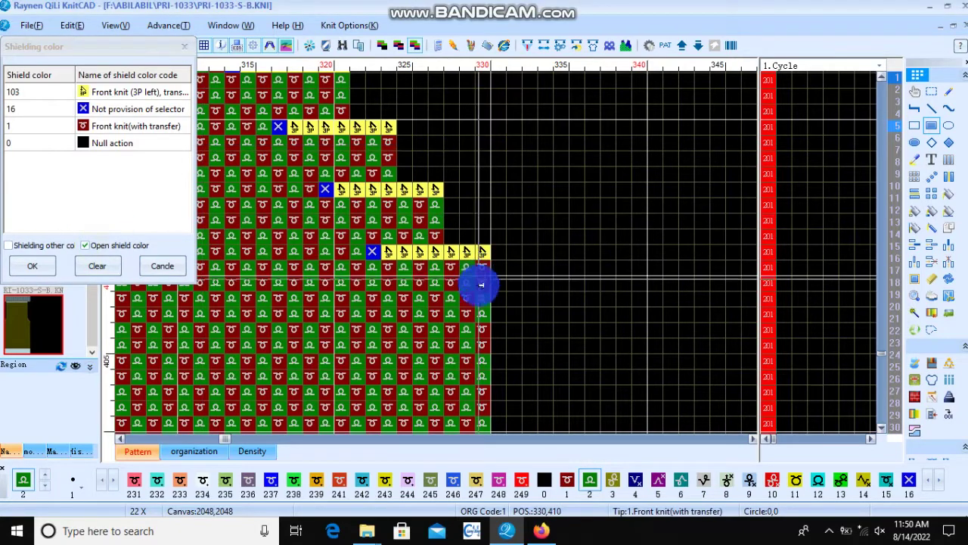
{"action": "left_click", "coordinate": [482, 310]}
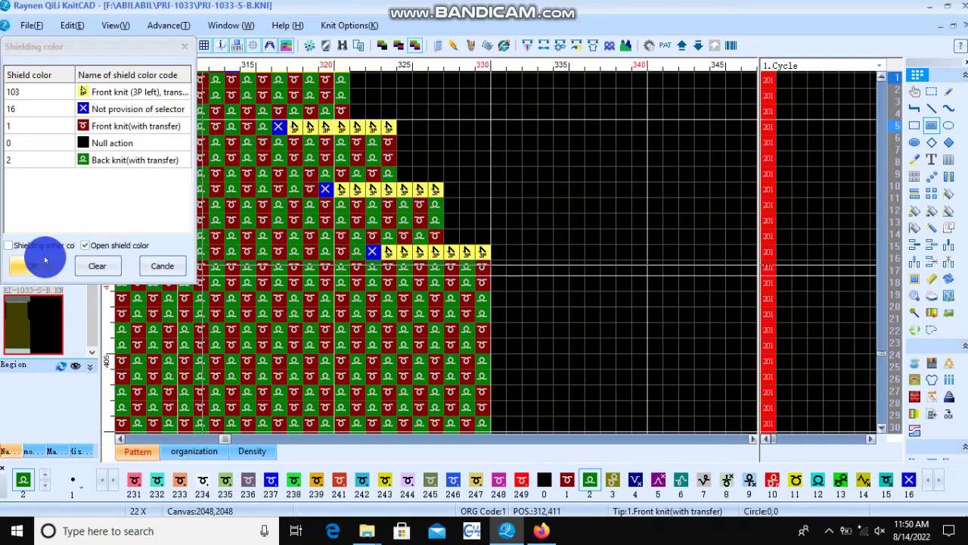
{"action": "left_click", "coordinate": [95, 265]}
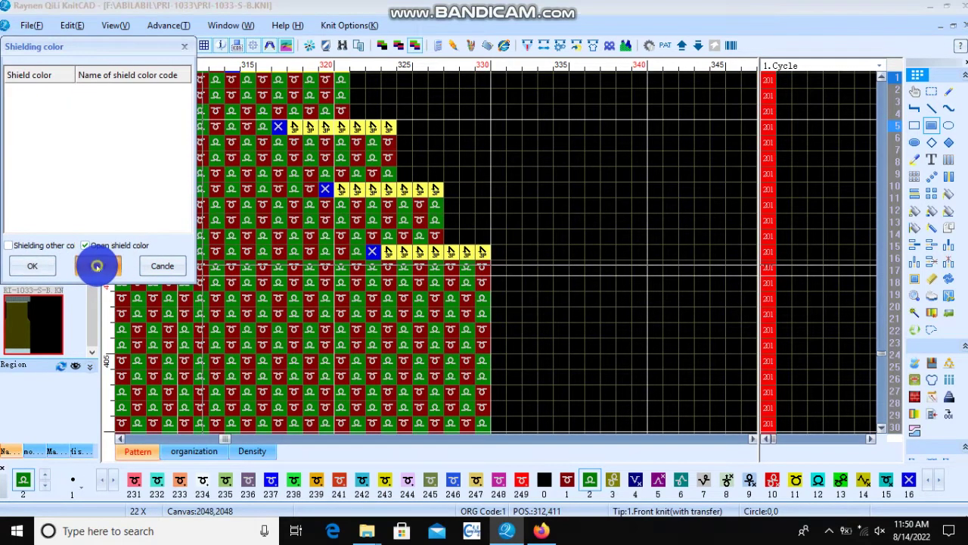
{"action": "left_click", "coordinate": [405, 189]}
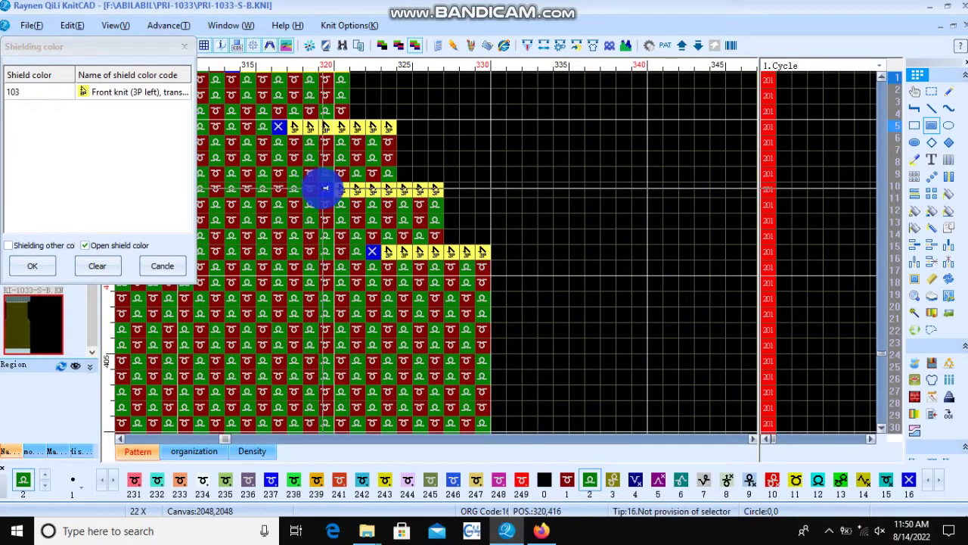
{"action": "left_click", "coordinate": [391, 145]}
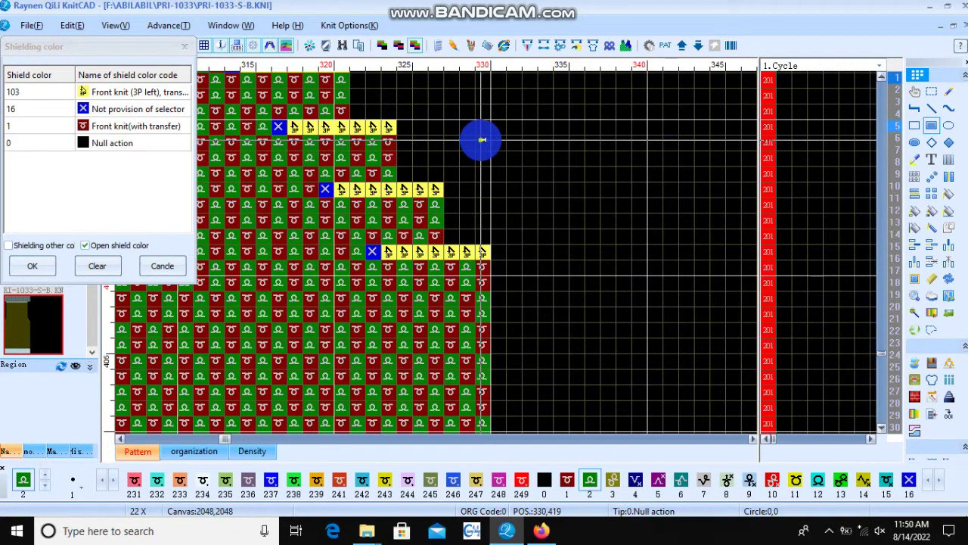
{"action": "left_click", "coordinate": [33, 264]}
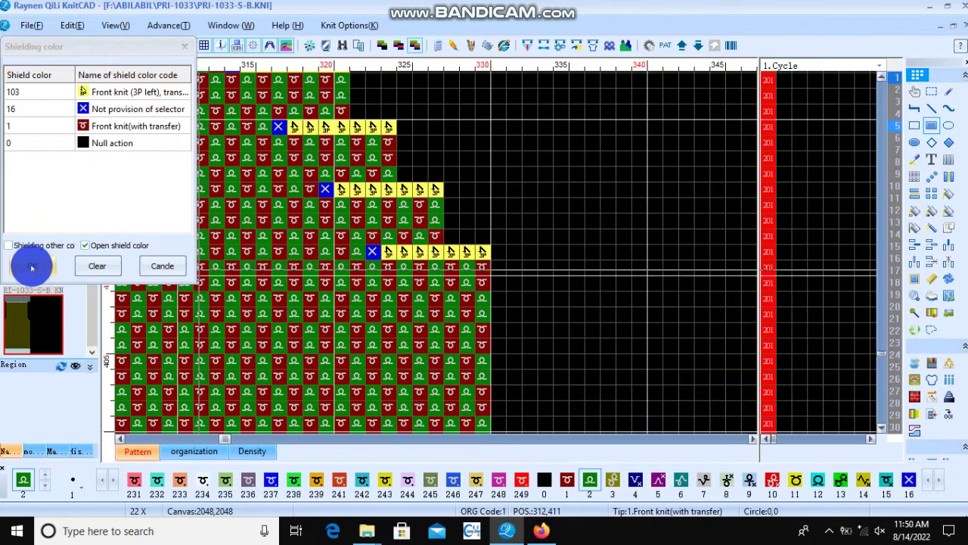
{"action": "left_click", "coordinate": [418, 298]}
Fill the column under the last 3P row with back knit, keeping the shielding unchanged.
{"action": "left_click_drag", "start_coordinate": [419, 299], "coordinate": [490, 335]}
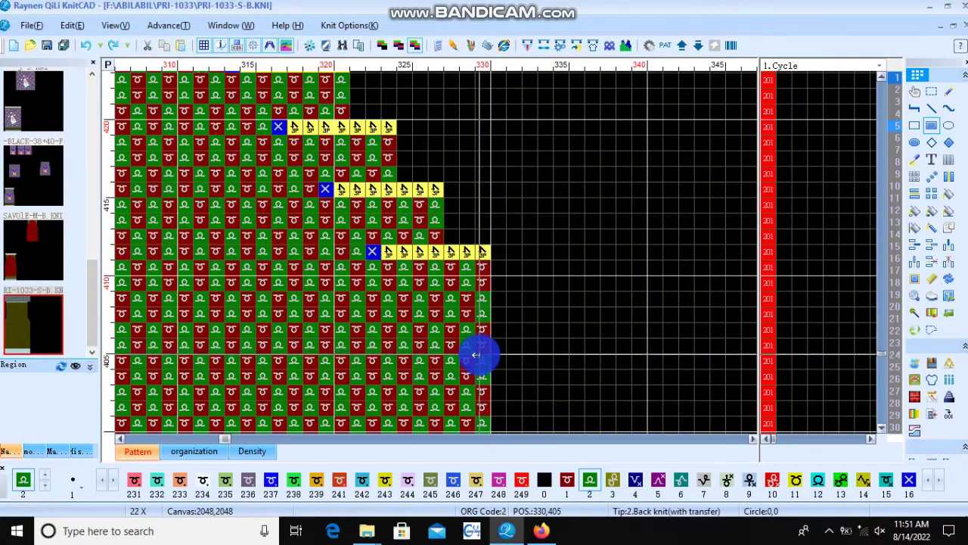
{"action": "mouse_move", "coordinate": [490, 336]}
{"action": "left_mouse_down"}
{"action": "mouse_move", "coordinate": [482, 320]}
{"action": "mouse_move", "coordinate": [307, 322]}
{"action": "left_mouse_up"}
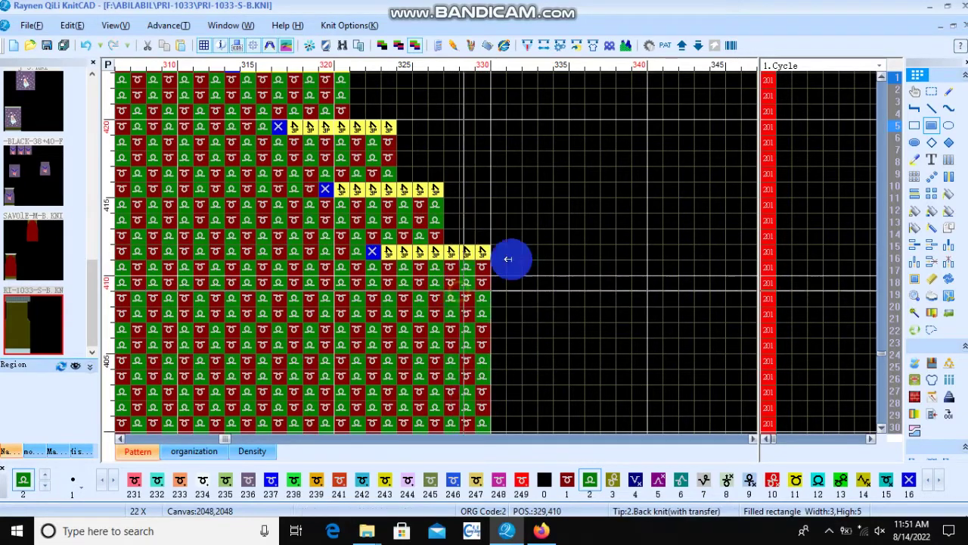
{"action": "left_click_drag", "start_coordinate": [307, 321], "coordinate": [409, 4]}
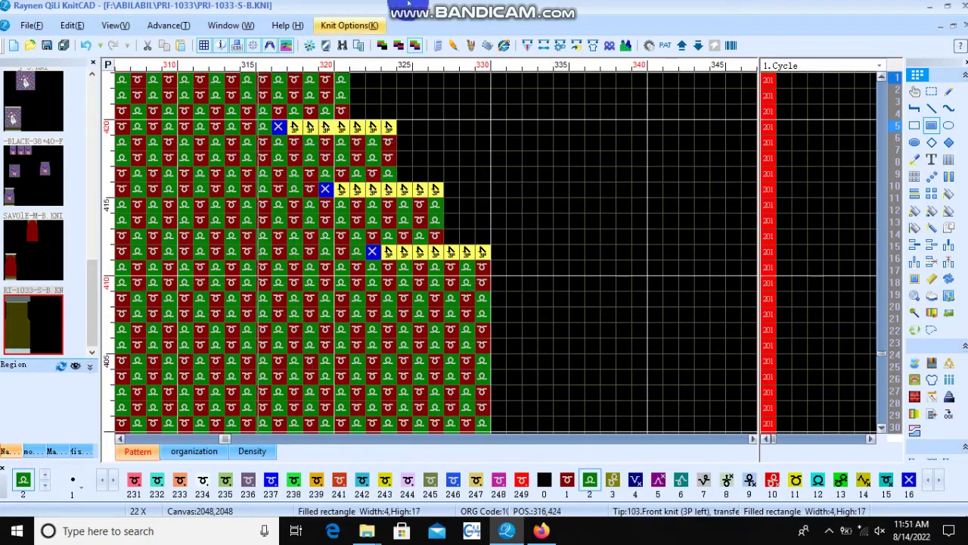
{"action": "left_click", "coordinate": [329, 47]}
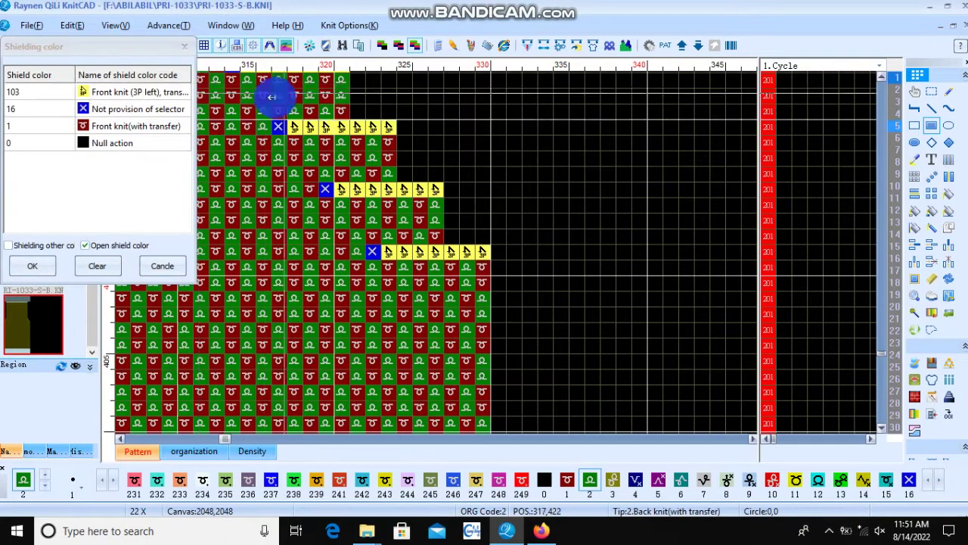
{"action": "left_click", "coordinate": [29, 267]}
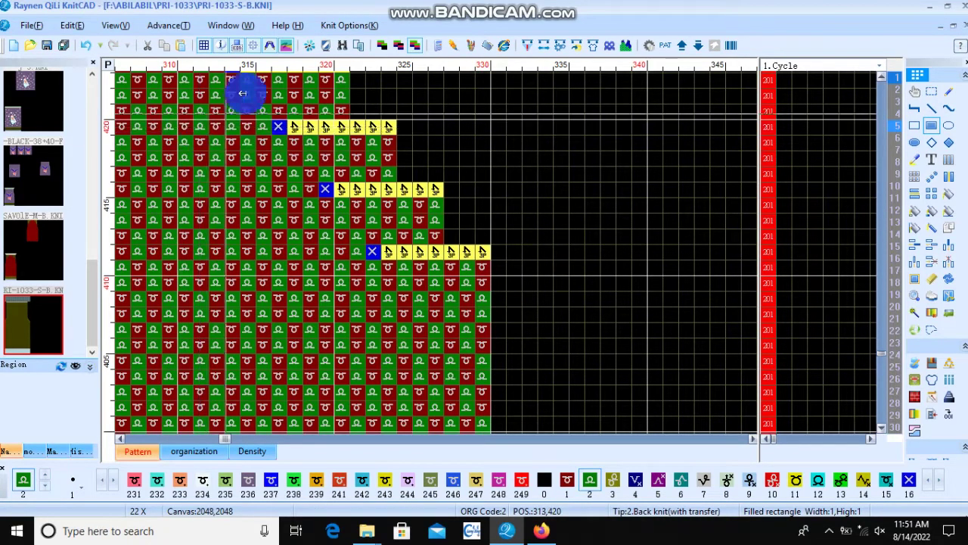
Clear the shielding list and shield codes 103, 16 and 0.
{"action": "left_click", "coordinate": [329, 43]}
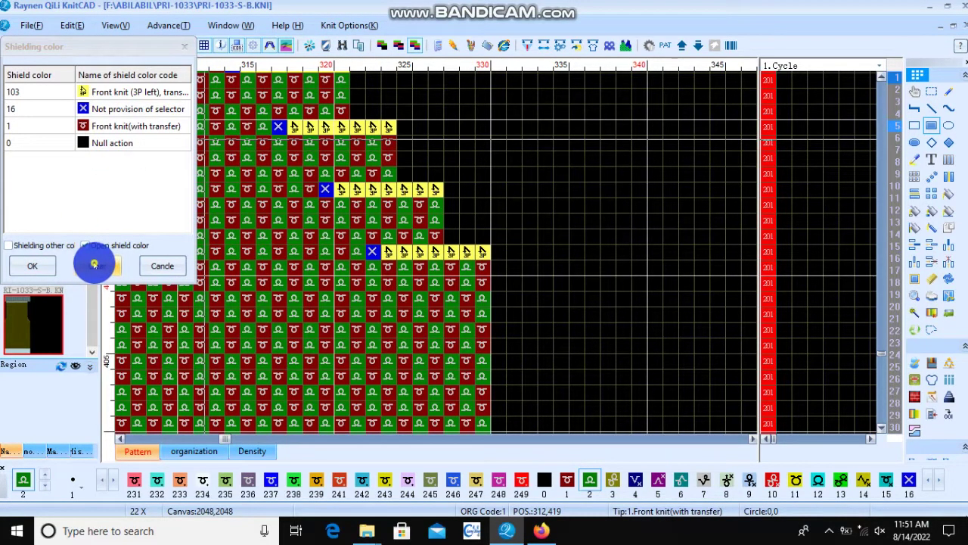
{"action": "left_click", "coordinate": [93, 264]}
{"action": "left_click", "coordinate": [239, 124]}
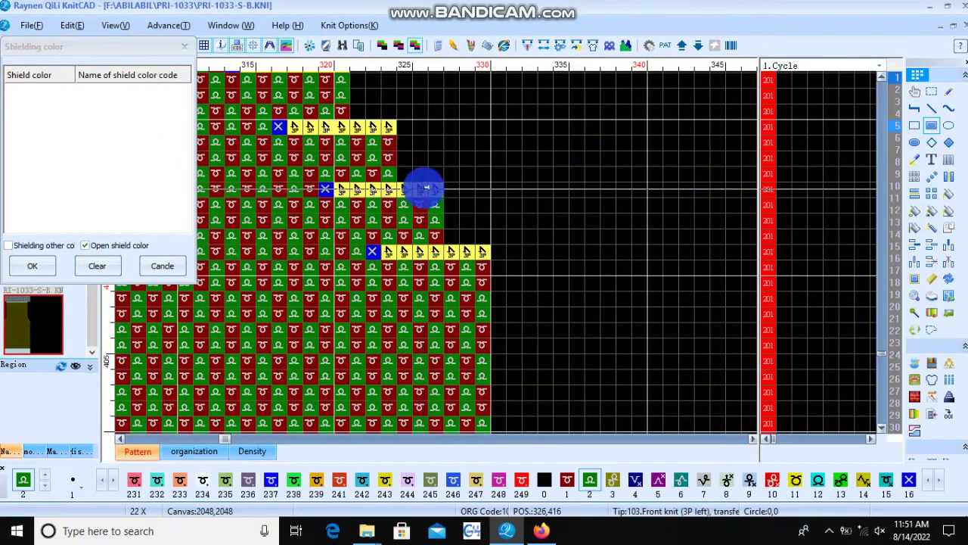
{"action": "left_click", "coordinate": [427, 187]}
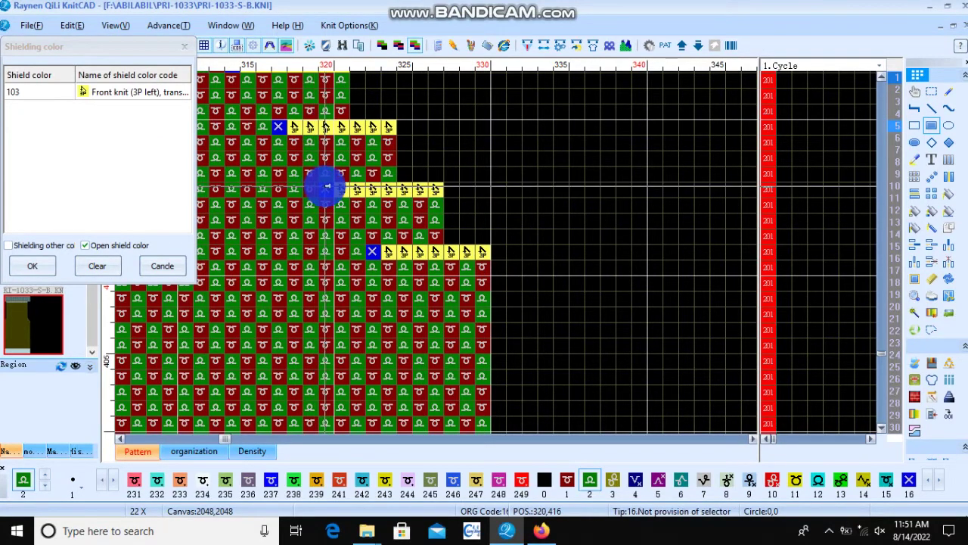
{"action": "left_click", "coordinate": [510, 134]}
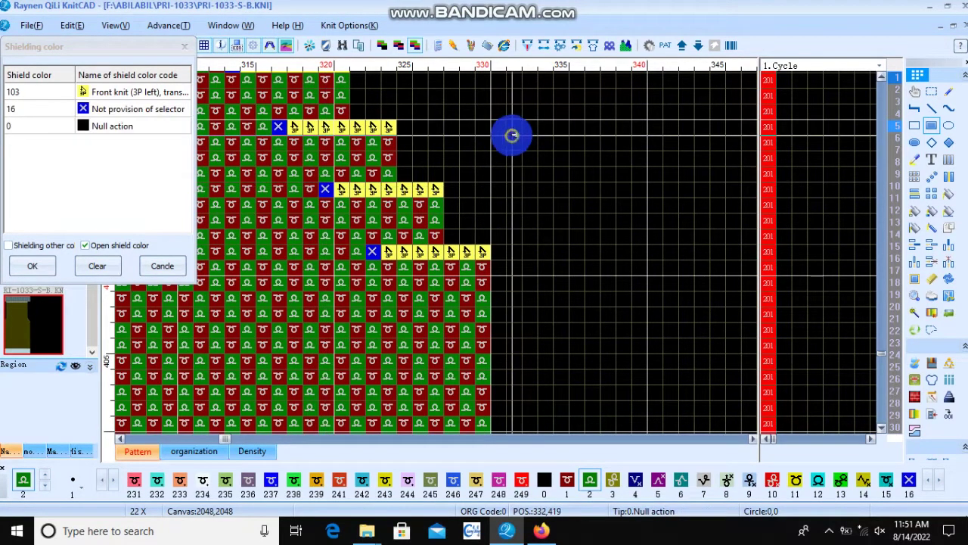
{"action": "left_click", "coordinate": [38, 270]}
Fill areas beside the narrowing steps with code 2, including 5×7 and 9×18 areas.
{"action": "mouse_move", "coordinate": [469, 352]}
{"action": "left_mouse_down"}
{"action": "mouse_move", "coordinate": [499, 276]}
{"action": "mouse_move", "coordinate": [633, 171]}
{"action": "left_mouse_up"}
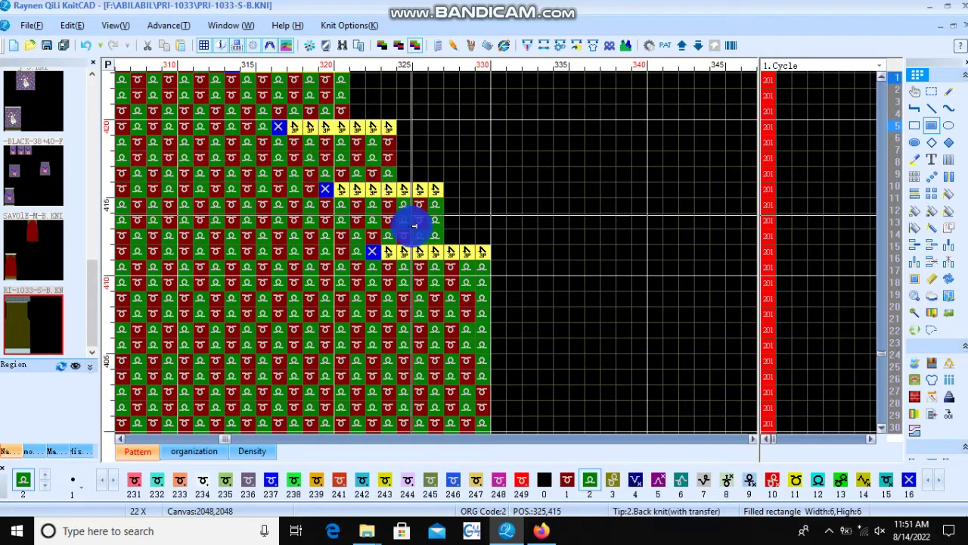
{"action": "mouse_move", "coordinate": [424, 219]}
{"action": "left_mouse_down"}
{"action": "mouse_move", "coordinate": [455, 163]}
{"action": "mouse_move", "coordinate": [441, 112]}
{"action": "left_mouse_up"}
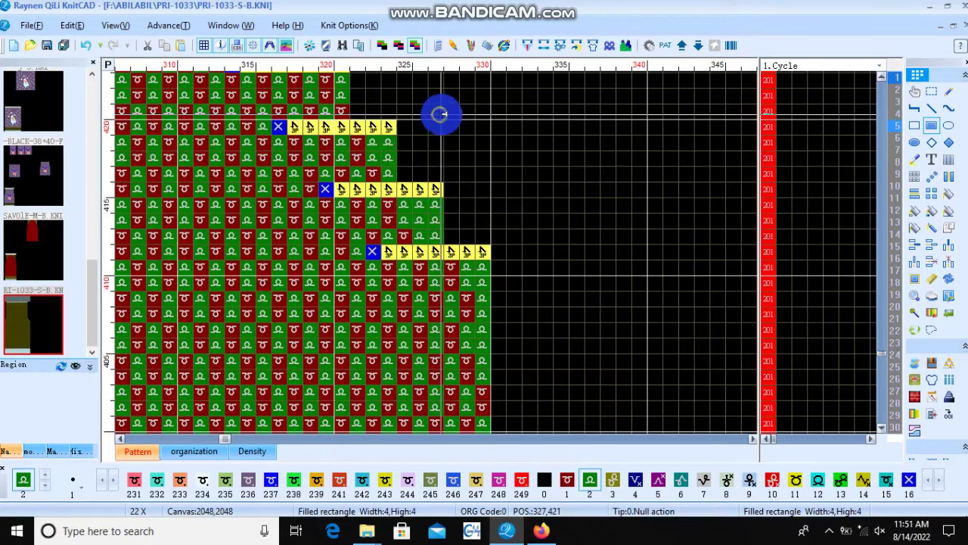
{"action": "scroll", "coordinate": [433, 251], "scroll_direction": "down", "scroll_amount": 1}
{"action": "scroll", "coordinate": [433, 251], "scroll_direction": "down", "scroll_amount": 4}
{"action": "left_click_drag", "start_coordinate": [400, 218], "coordinate": [435, 167]}
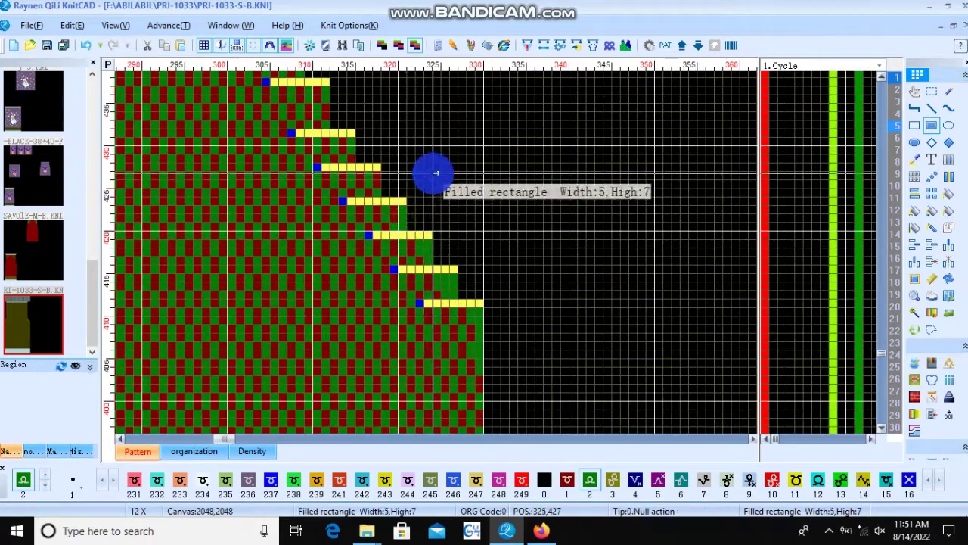
{"action": "left_click_drag", "start_coordinate": [480, 414], "coordinate": [544, 268]}
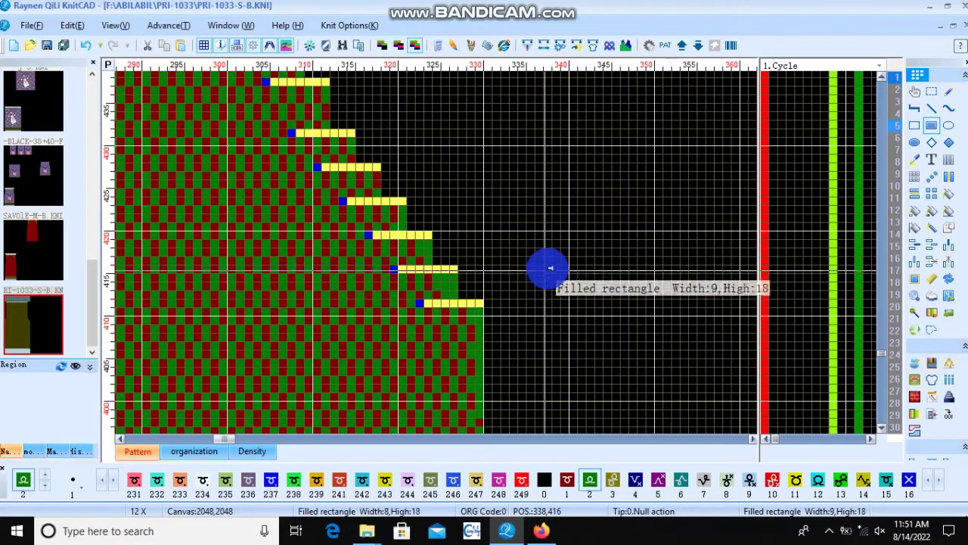
{"action": "scroll", "coordinate": [432, 252], "scroll_direction": "down", "scroll_amount": 3}
Fill large areas left of the staircase with back knit, including a 40×27 area.
{"action": "left_click_drag", "start_coordinate": [313, 401], "coordinate": [450, 184]}
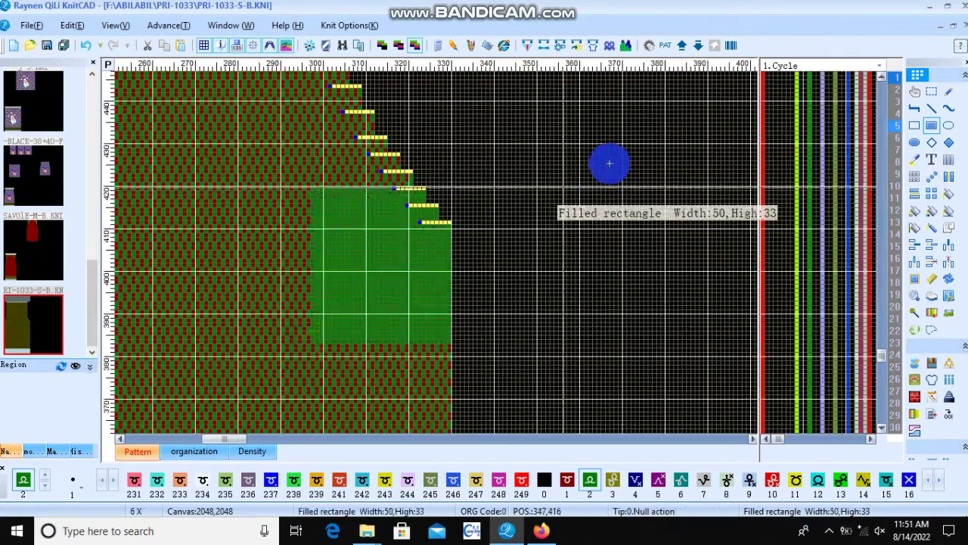
{"action": "scroll", "coordinate": [438, 245], "scroll_direction": "down", "scroll_amount": 3}
{"action": "scroll", "coordinate": [438, 245], "scroll_direction": "up", "scroll_amount": 3}
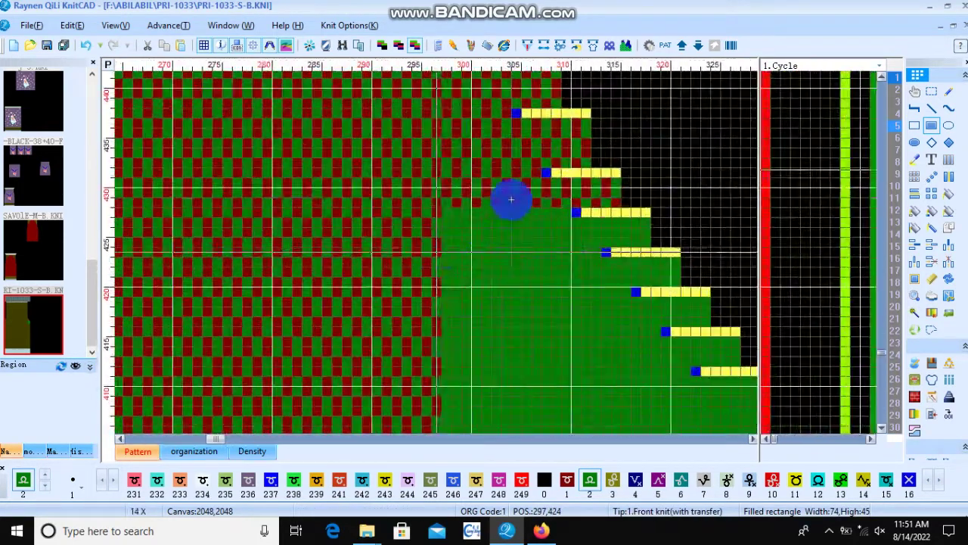
{"action": "scroll", "coordinate": [432, 253], "scroll_direction": "down", "scroll_amount": 2}
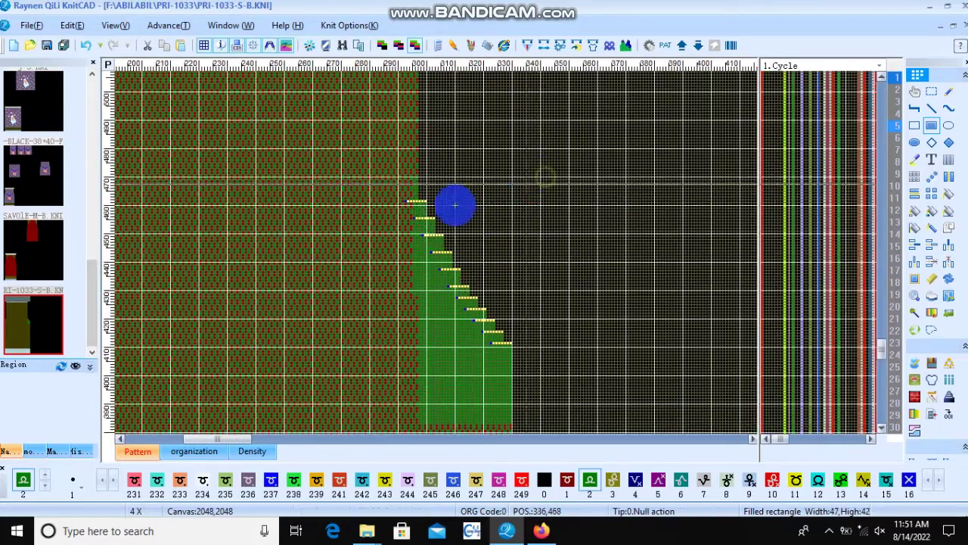
{"action": "left_click_drag", "start_coordinate": [374, 212], "coordinate": [478, 139]}
{"action": "scroll", "coordinate": [439, 257], "scroll_direction": "down", "scroll_amount": 1}
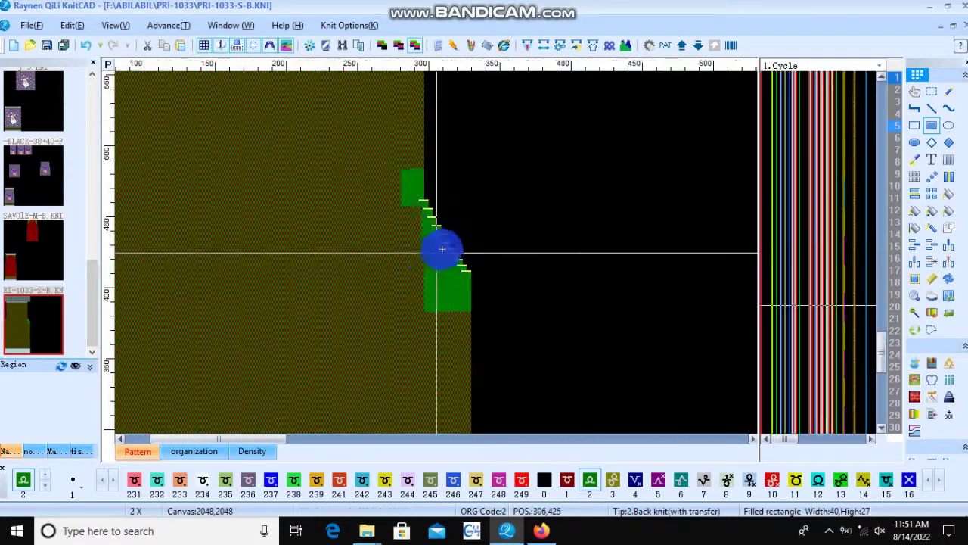
{"action": "scroll", "coordinate": [434, 253], "scroll_direction": "up", "scroll_amount": 3}
Add another back-knit fill beside the transfer steps, undo it, and select the Fill tool.
{"action": "left_click_drag", "start_coordinate": [417, 139], "coordinate": [633, 315]}
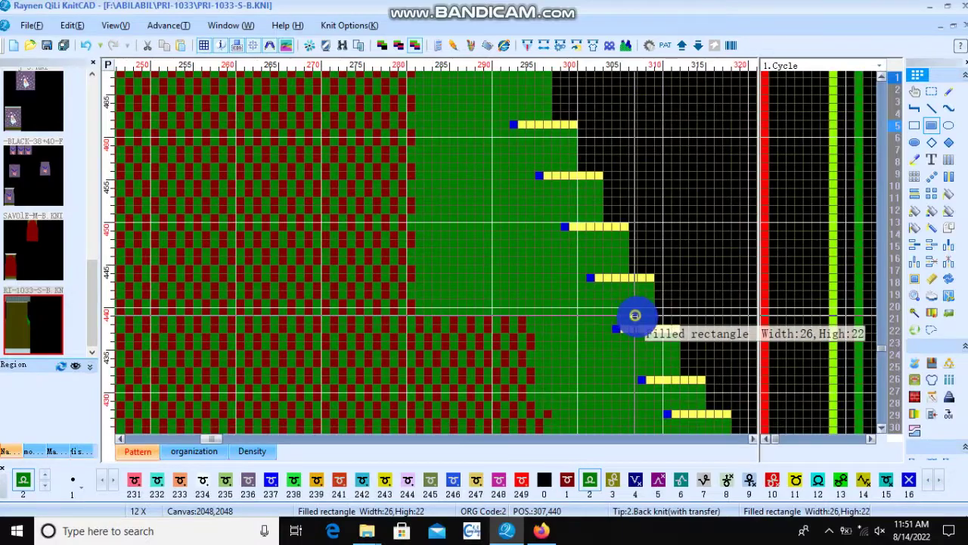
{"action": "scroll", "coordinate": [557, 324], "scroll_direction": "down", "scroll_amount": 2}
{"action": "scroll", "coordinate": [428, 192], "scroll_direction": "down", "scroll_amount": 2}
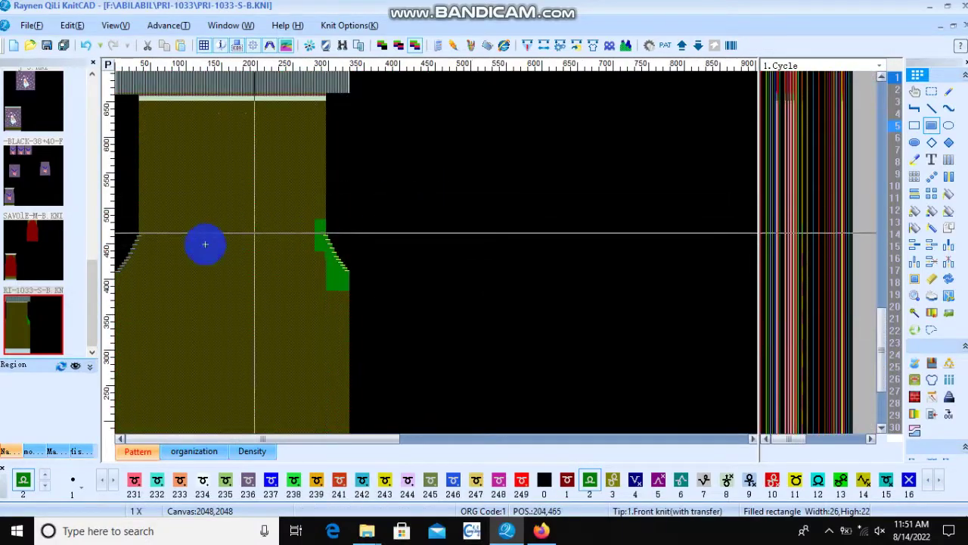
{"action": "scroll", "coordinate": [328, 264], "scroll_direction": "up", "scroll_amount": 3}
{"action": "scroll", "coordinate": [437, 252], "scroll_direction": "up", "scroll_amount": 1}
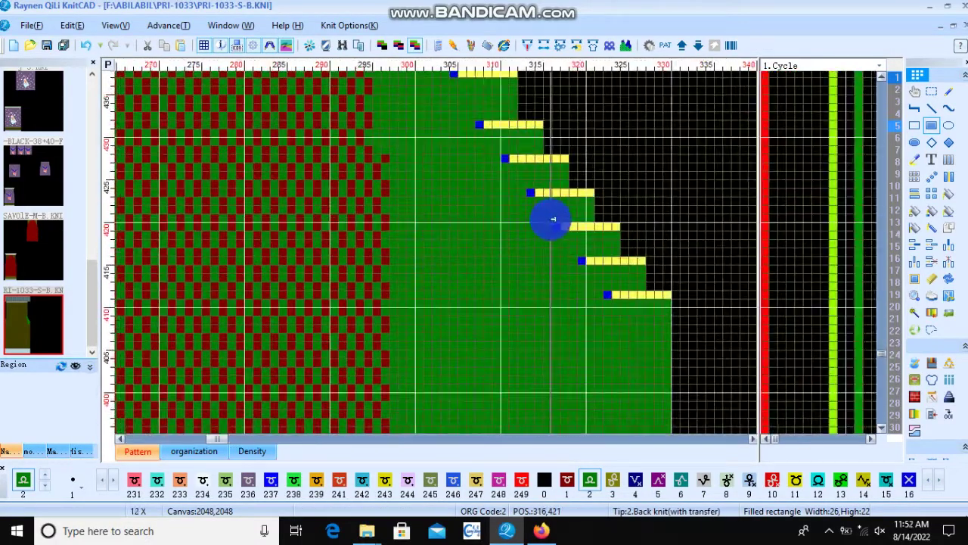
{"action": "scroll", "coordinate": [492, 235], "scroll_direction": "up", "scroll_amount": 2}
{"action": "scroll", "coordinate": [469, 246], "scroll_direction": "down", "scroll_amount": 2}
{"action": "scroll", "coordinate": [439, 252], "scroll_direction": "down", "scroll_amount": 2}
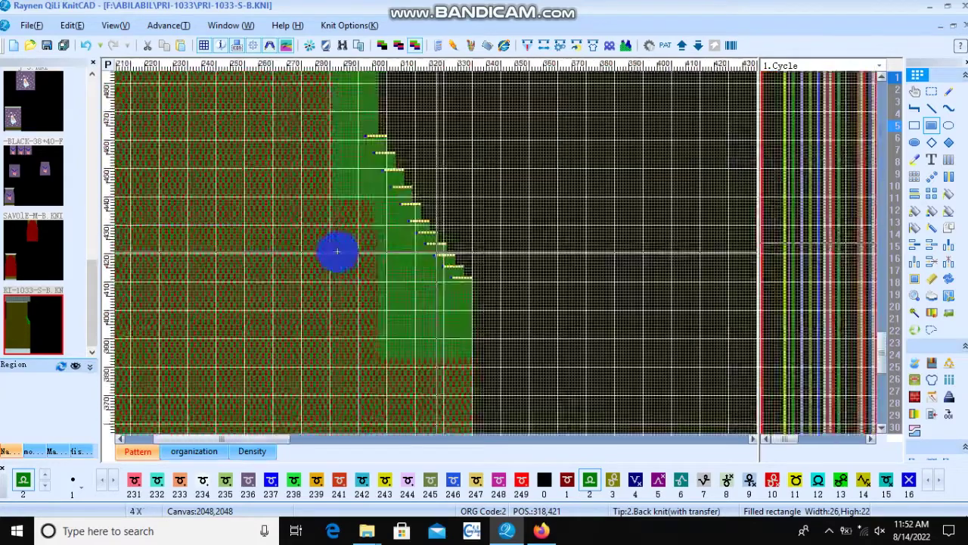
{"action": "scroll", "coordinate": [337, 251], "scroll_direction": "down", "scroll_amount": 2}
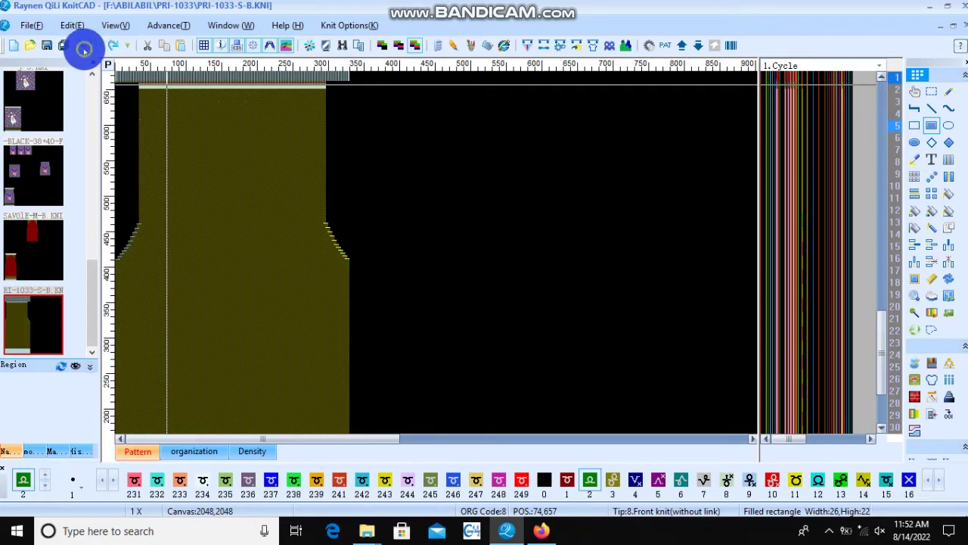
{"action": "left_click", "coordinate": [81, 47]}
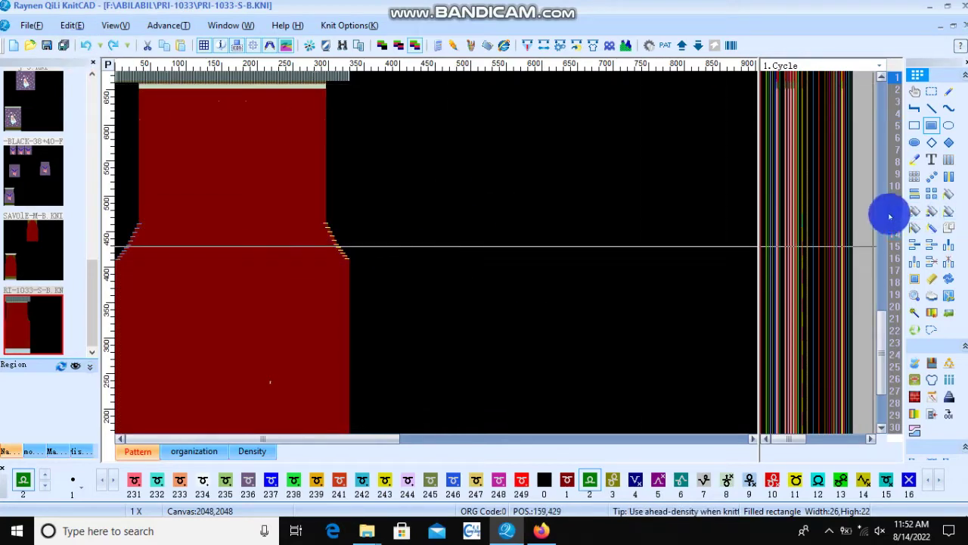
{"action": "left_click", "coordinate": [950, 197]}
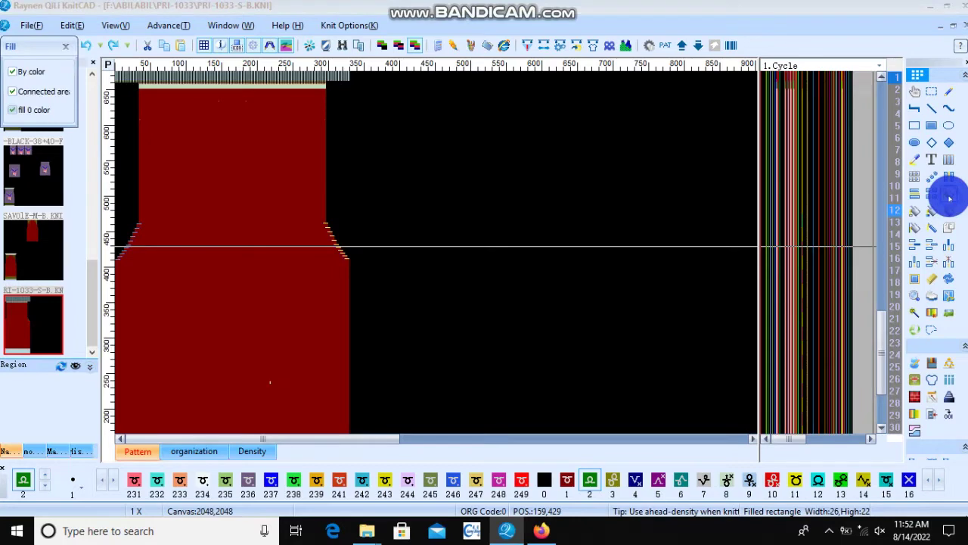
Trial-fill the red panel body green with By color matching off, then undo.
{"action": "left_click", "coordinate": [254, 194]}
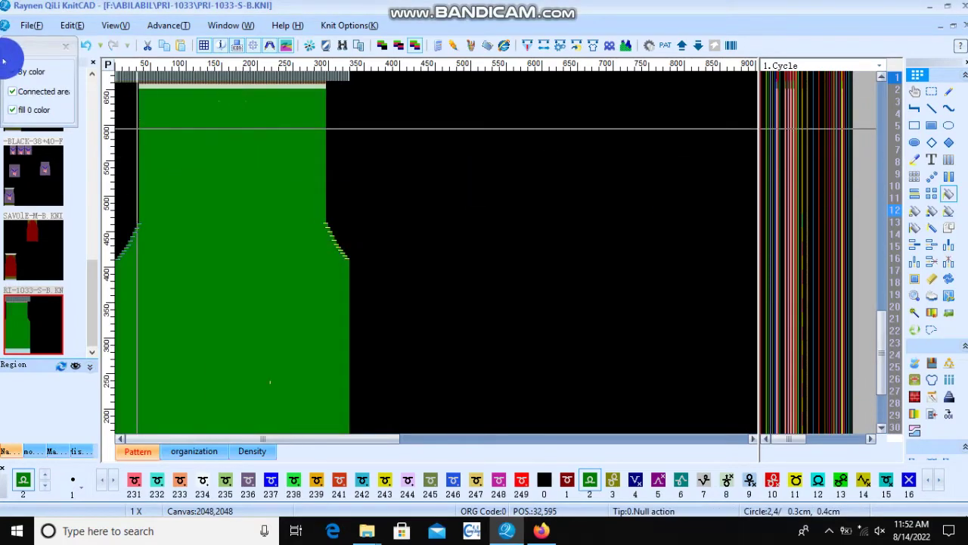
{"action": "left_click", "coordinate": [44, 75]}
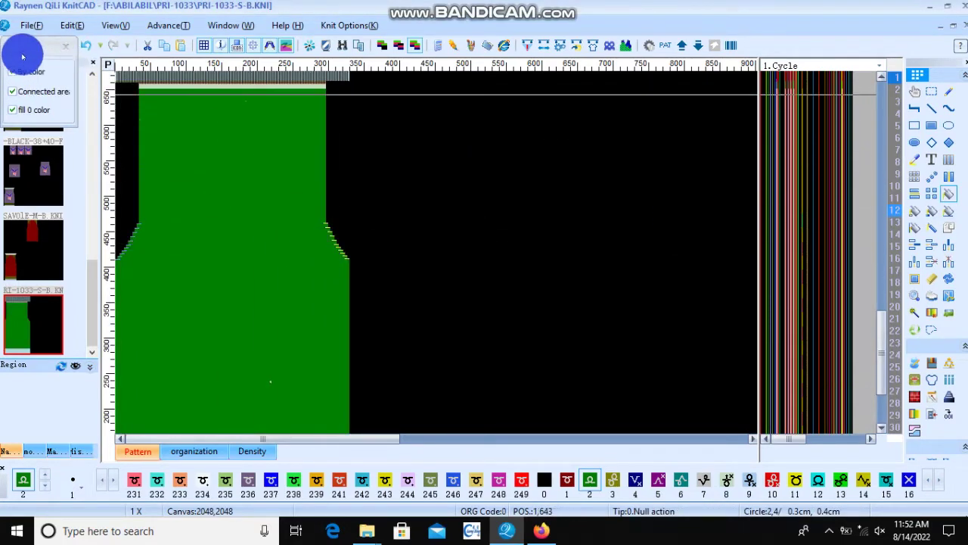
{"action": "left_click", "coordinate": [89, 46]}
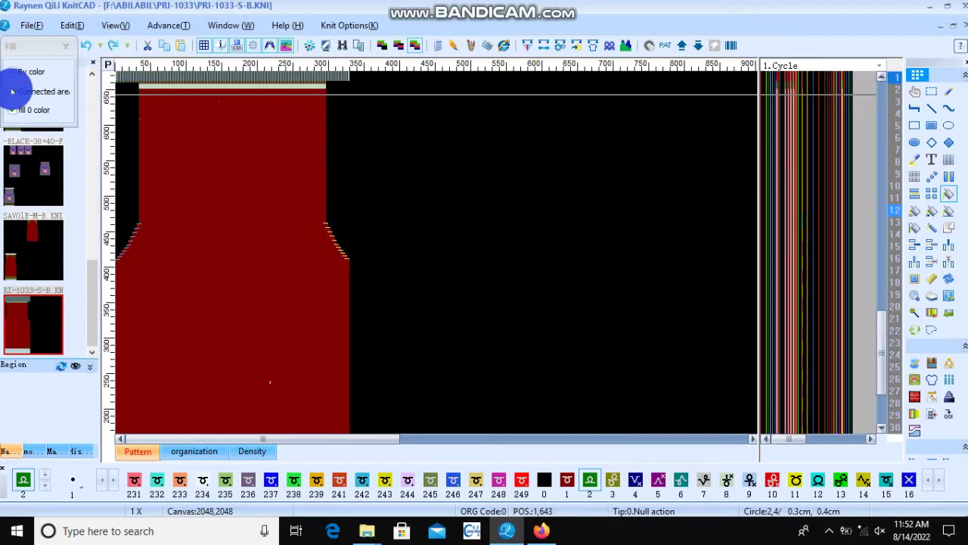
{"action": "left_click", "coordinate": [236, 187]}
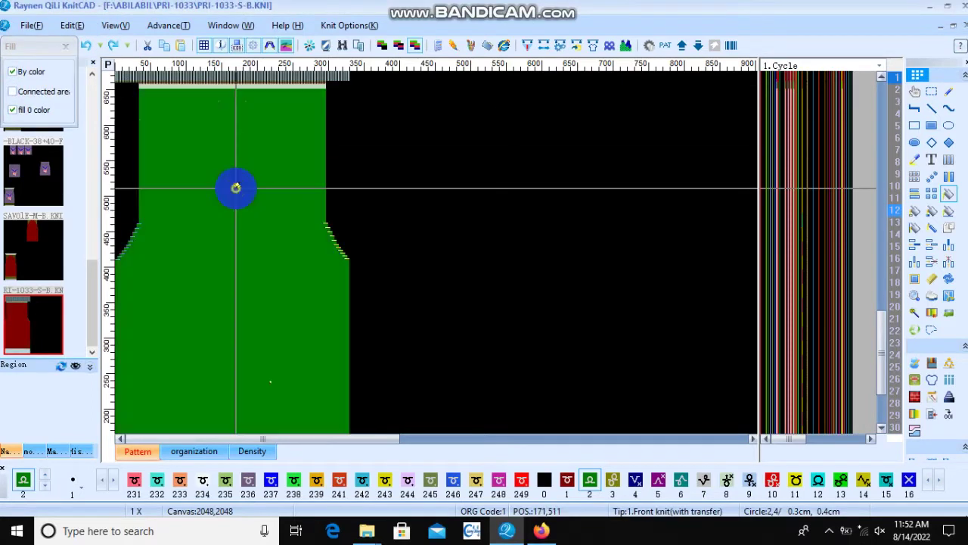
{"action": "left_click", "coordinate": [39, 95]}
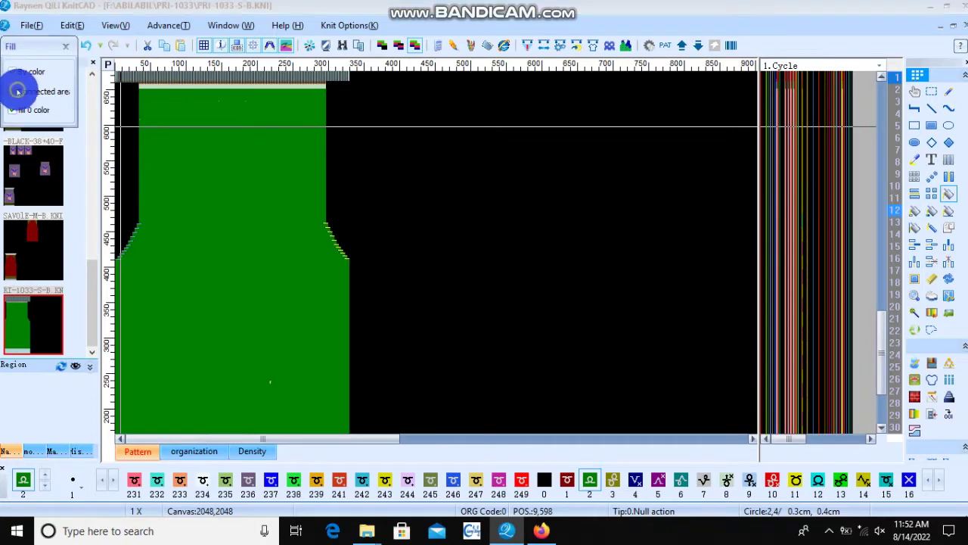
{"action": "left_click", "coordinate": [244, 119]}
{"action": "left_click", "coordinate": [110, 47]}
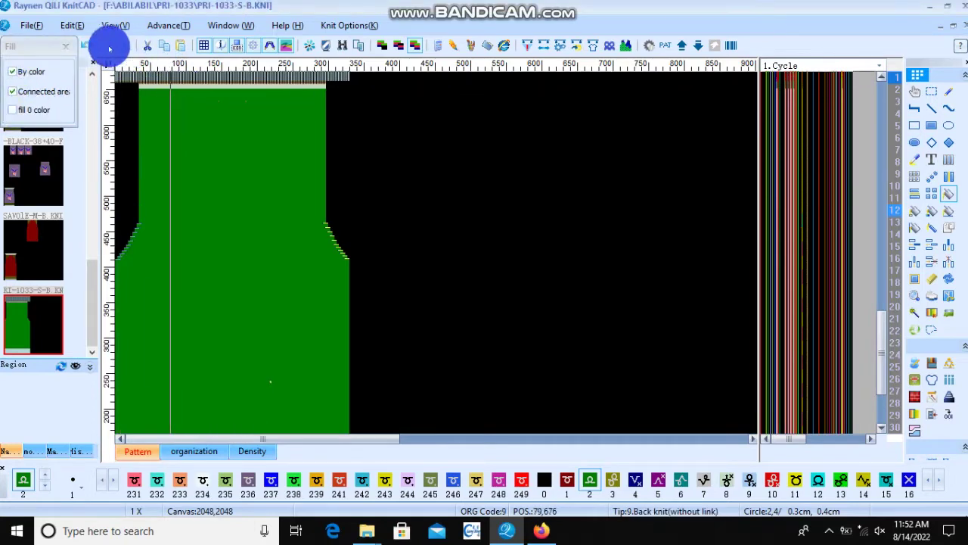
{"action": "left_click", "coordinate": [276, 231]}
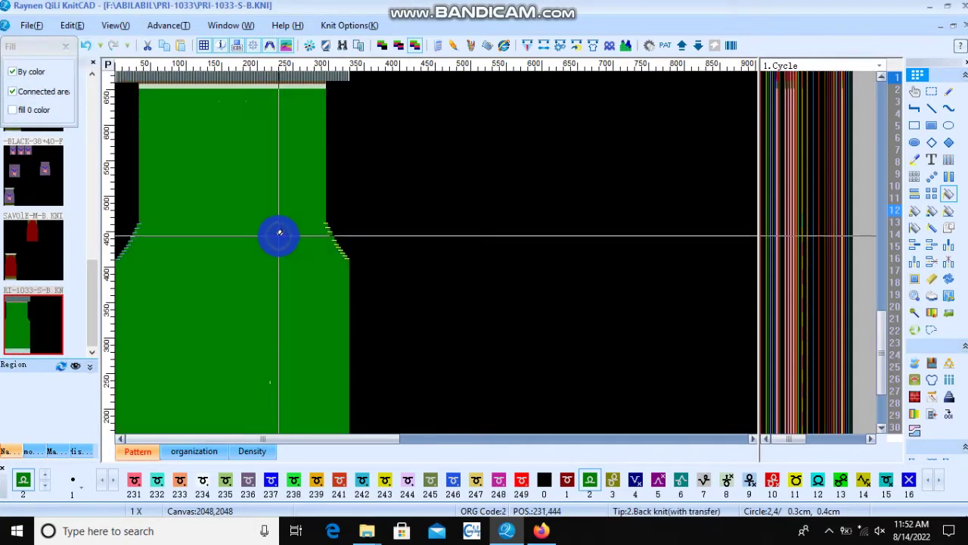
Toggle Connected area, fill the body green again, and undo it back to red.
{"action": "left_click", "coordinate": [342, 262]}
{"action": "scroll", "coordinate": [436, 253], "scroll_direction": "up", "scroll_amount": 2}
{"action": "scroll", "coordinate": [501, 166], "scroll_direction": "up", "scroll_amount": 2}
{"action": "scroll", "coordinate": [439, 252], "scroll_direction": "up", "scroll_amount": 2}
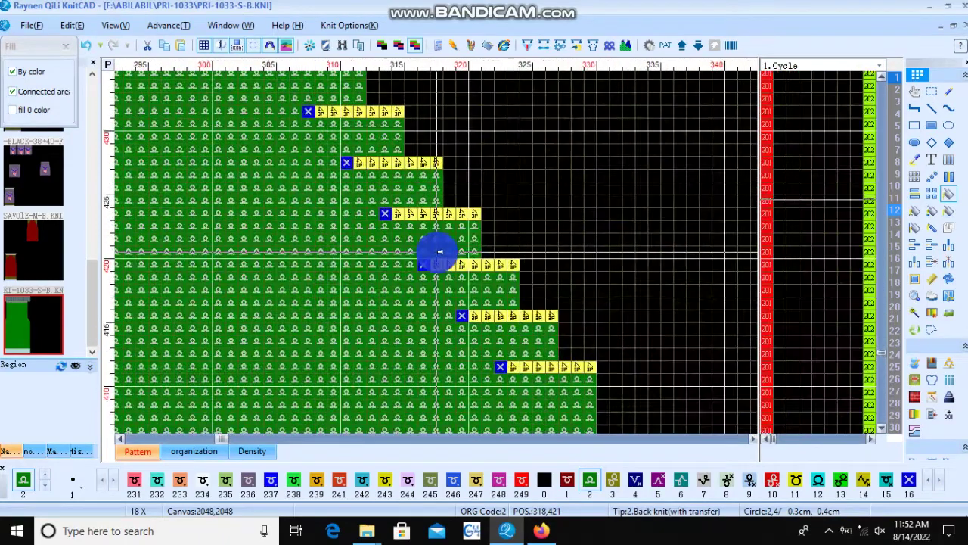
{"action": "left_click", "coordinate": [21, 92]}
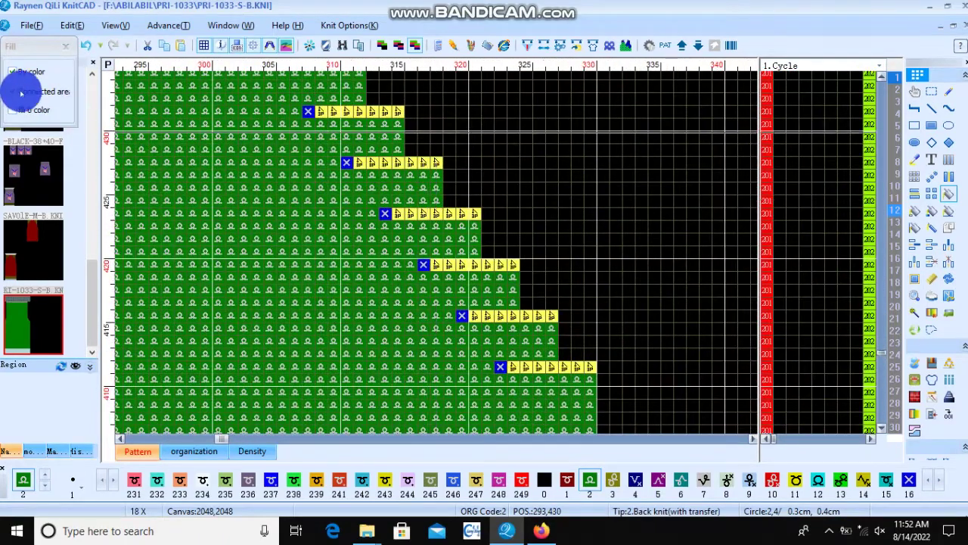
{"action": "left_click", "coordinate": [87, 45]}
{"action": "left_click", "coordinate": [19, 72]}
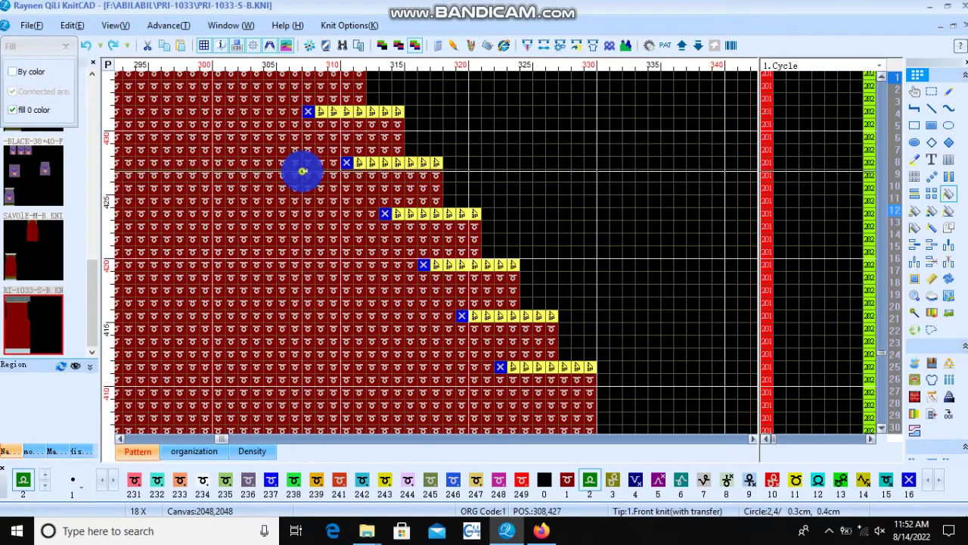
Uncheck fill 0 color, trial-fill the body again, and undo so it stays dark red.
{"action": "left_click", "coordinate": [302, 171]}
{"action": "scroll", "coordinate": [437, 252], "scroll_direction": "down", "scroll_amount": 2}
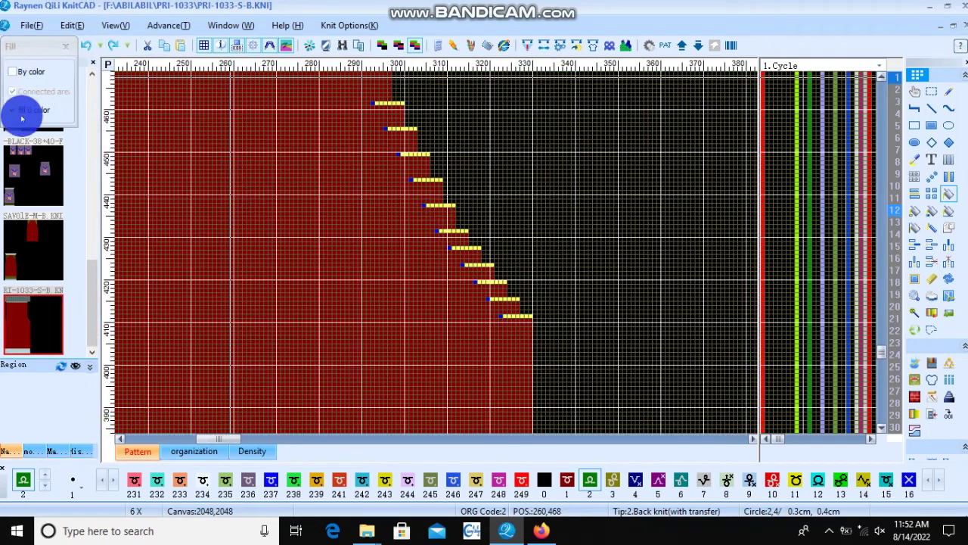
{"action": "left_click", "coordinate": [330, 195]}
{"action": "left_click", "coordinate": [12, 110]}
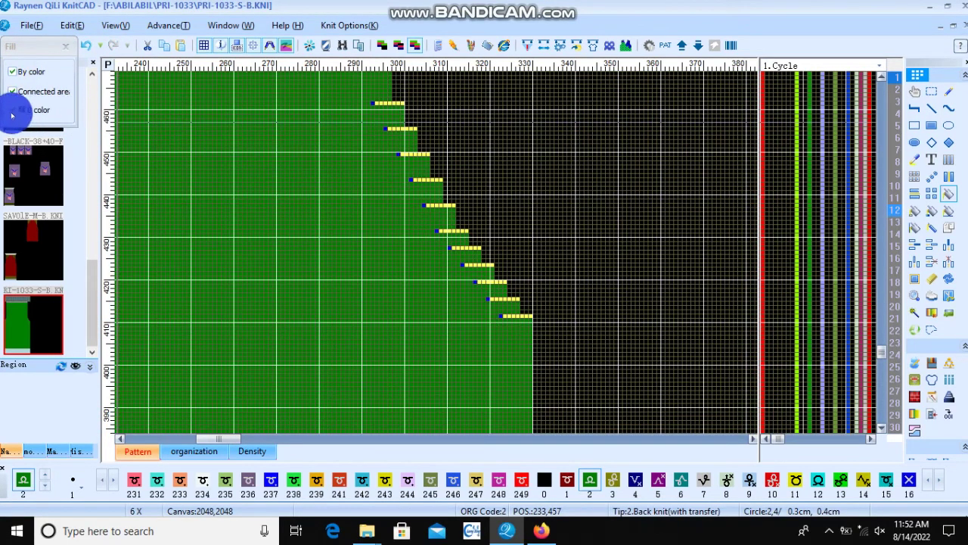
{"action": "left_click", "coordinate": [88, 40]}
{"action": "left_click", "coordinate": [249, 156]}
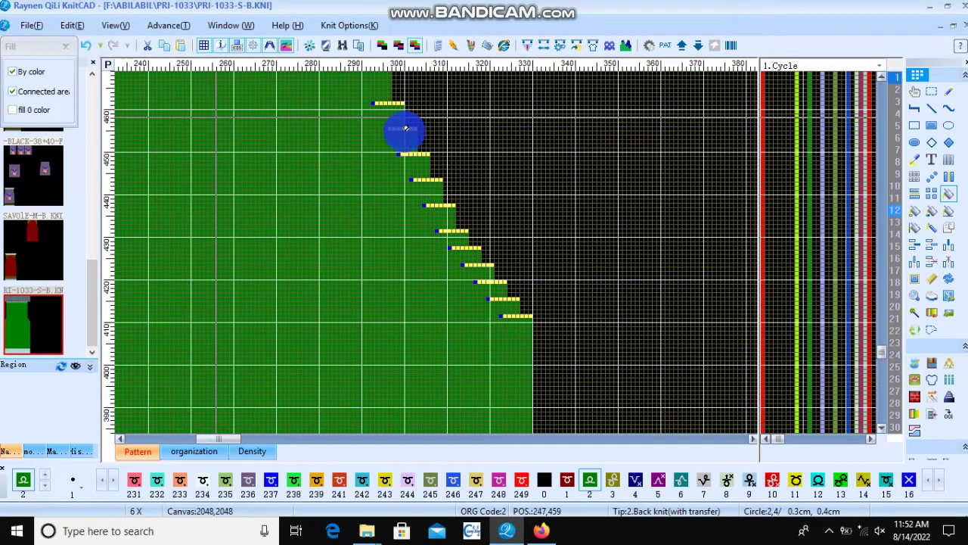
{"action": "left_click", "coordinate": [90, 45]}
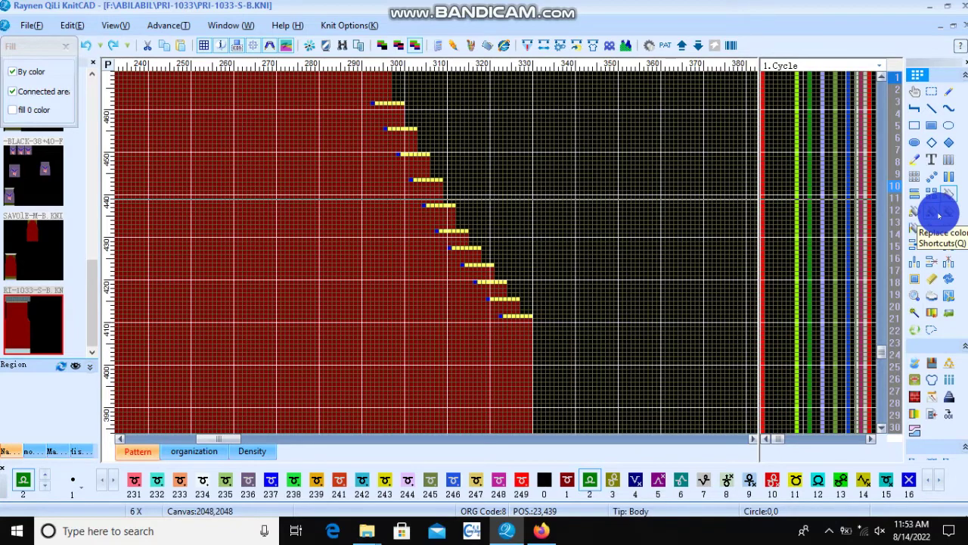
{"action": "left_click", "coordinate": [938, 216]}
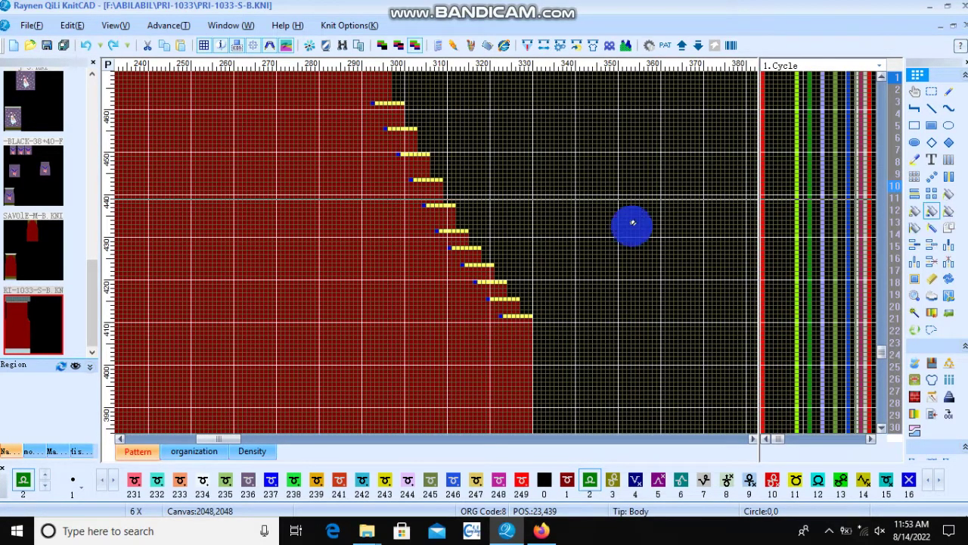
{"action": "left_click", "coordinate": [432, 238]}
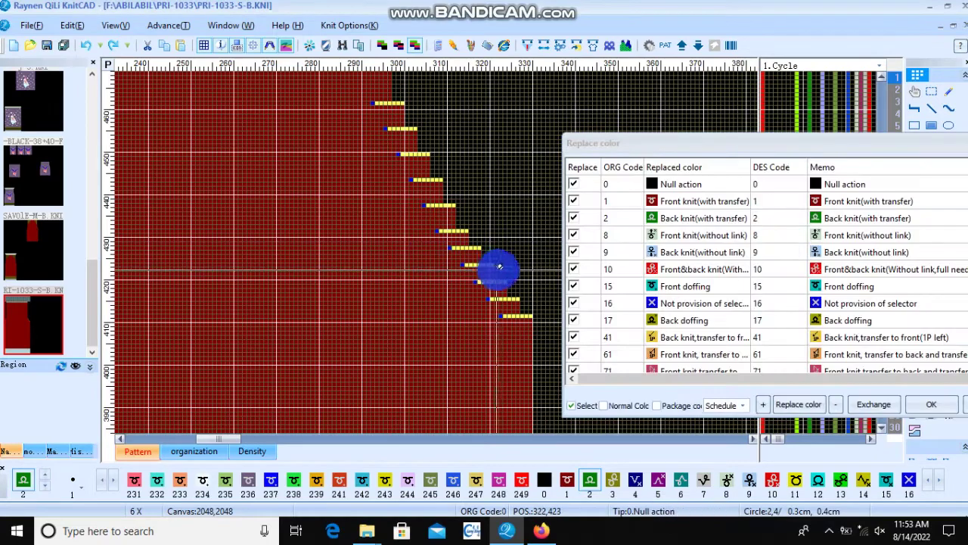
{"action": "scroll", "coordinate": [434, 250], "scroll_direction": "up", "scroll_amount": 1}
{"action": "scroll", "coordinate": [434, 250], "scroll_direction": "up", "scroll_amount": 1}
{"action": "scroll", "coordinate": [373, 234], "scroll_direction": "up", "scroll_amount": 1}
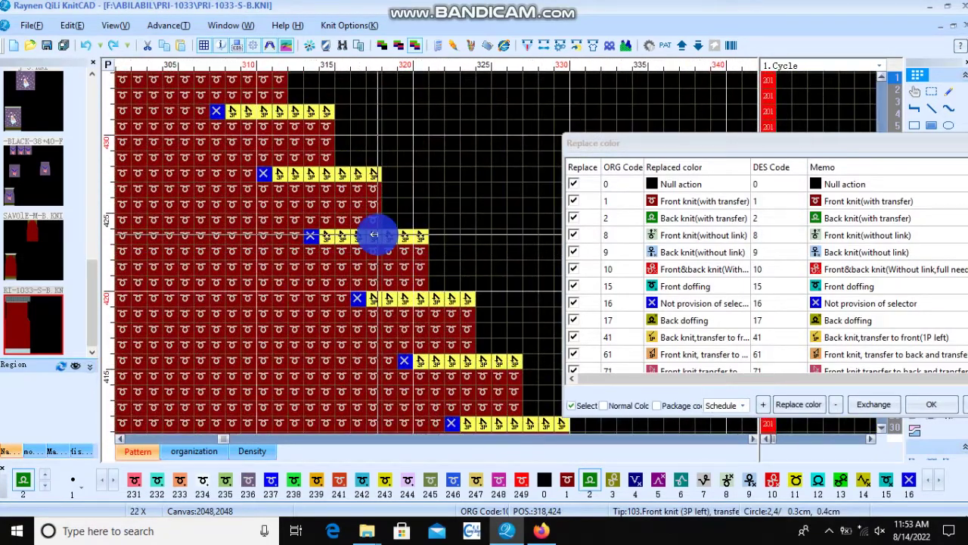
{"action": "scroll", "coordinate": [374, 235], "scroll_direction": "down", "scroll_amount": 2}
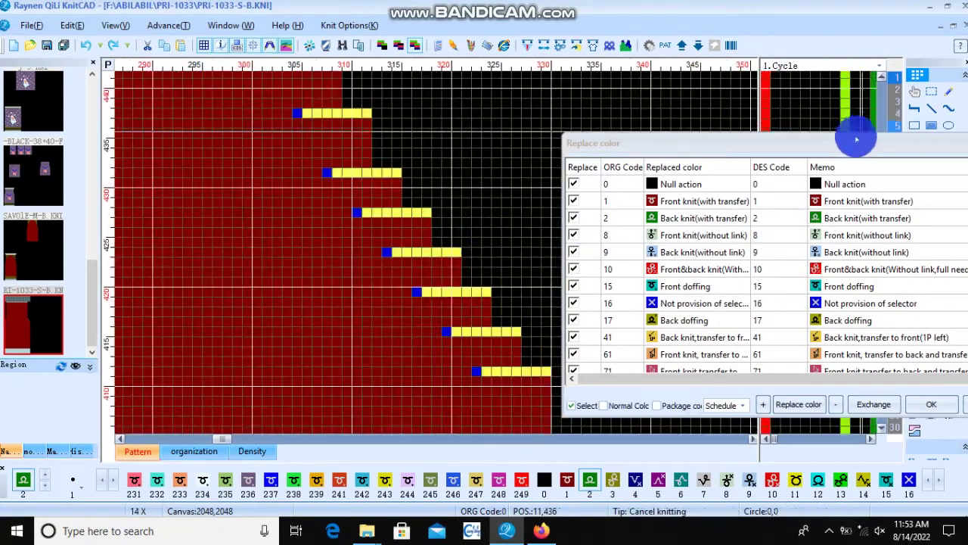
{"action": "left_click", "coordinate": [931, 404]}
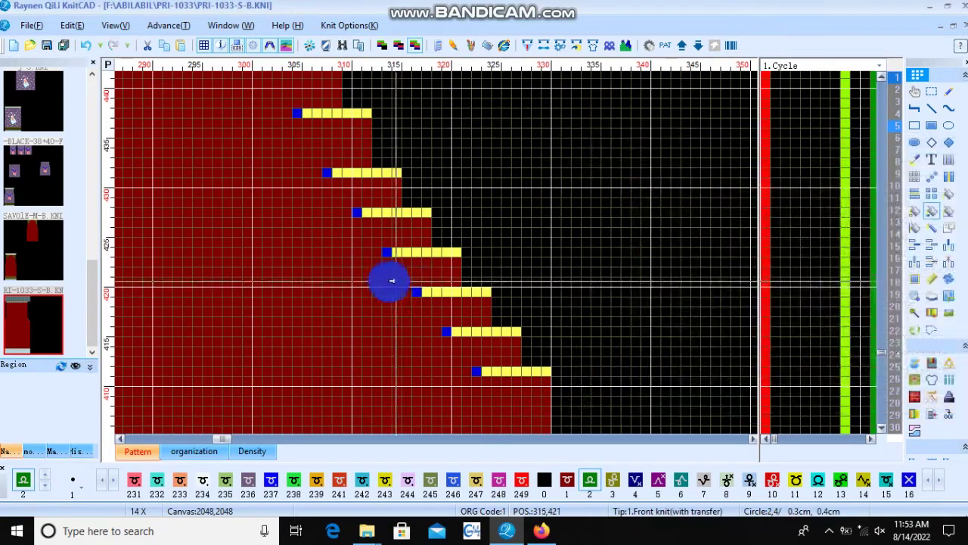
{"action": "scroll", "coordinate": [436, 252], "scroll_direction": "down", "scroll_amount": 2}
{"action": "scroll", "coordinate": [436, 249], "scroll_direction": "up", "scroll_amount": 1}
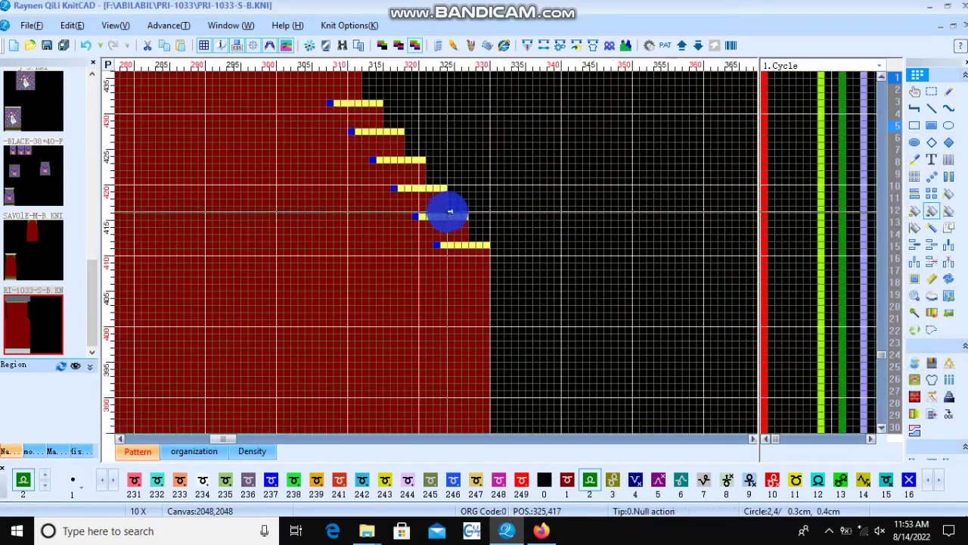
{"action": "scroll", "coordinate": [449, 212], "scroll_direction": "down", "scroll_amount": 2}
{"action": "scroll", "coordinate": [134, 245], "scroll_direction": "down", "scroll_amount": 1}
{"action": "scroll", "coordinate": [133, 244], "scroll_direction": "up", "scroll_amount": 1}
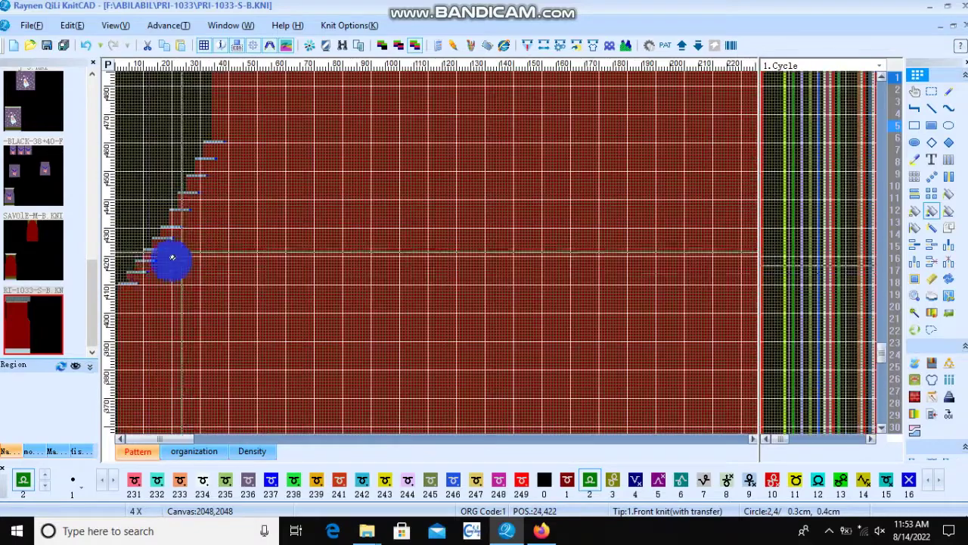
{"action": "scroll", "coordinate": [172, 259], "scroll_direction": "up", "scroll_amount": 1}
{"action": "scroll", "coordinate": [237, 251], "scroll_direction": "up", "scroll_amount": 1}
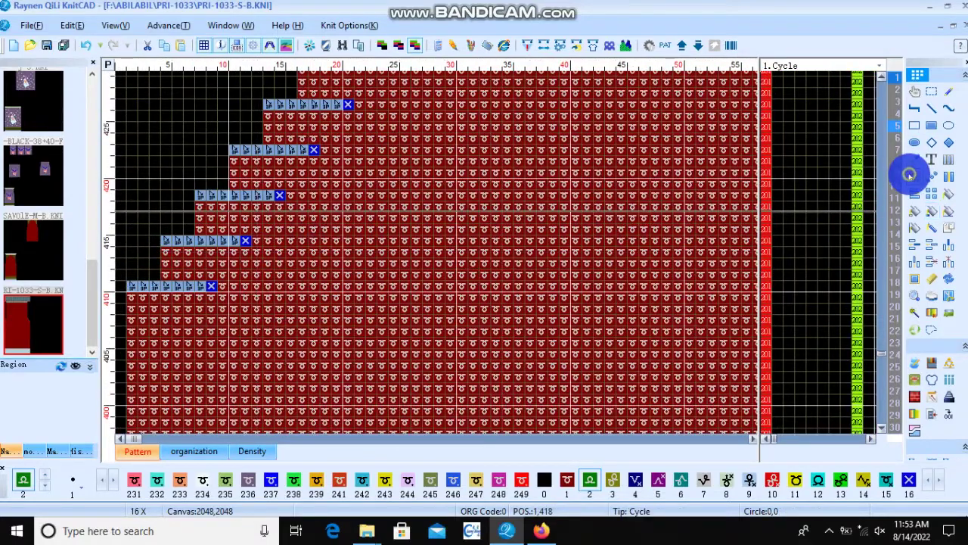
{"action": "left_click_drag", "start_coordinate": [139, 317], "coordinate": [186, 252]}
{"action": "scroll", "coordinate": [186, 252], "scroll_direction": "down", "scroll_amount": 1}
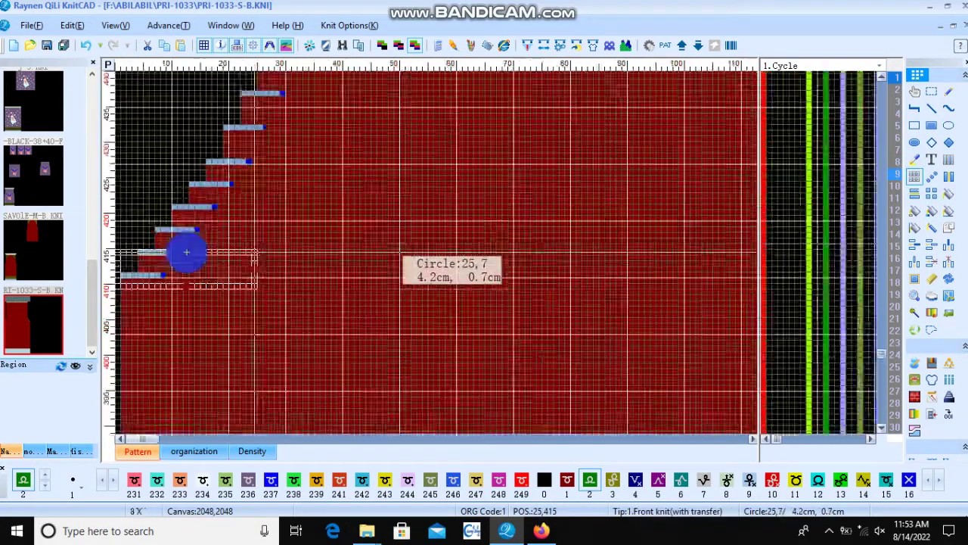
{"action": "scroll", "coordinate": [330, 202], "scroll_direction": "down", "scroll_amount": 1}
{"action": "scroll", "coordinate": [222, 242], "scroll_direction": "down", "scroll_amount": 2}
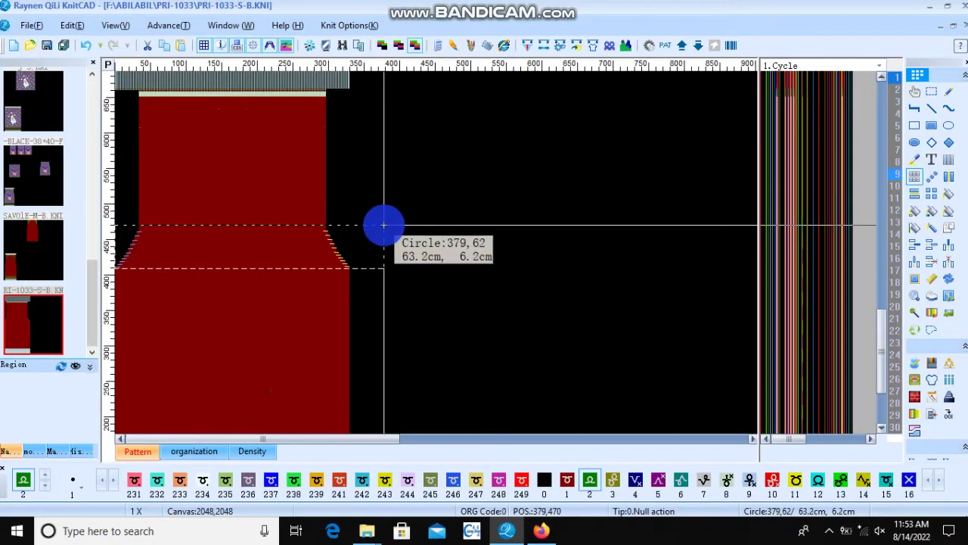
{"action": "scroll", "coordinate": [313, 250], "scroll_direction": "up", "scroll_amount": 4}
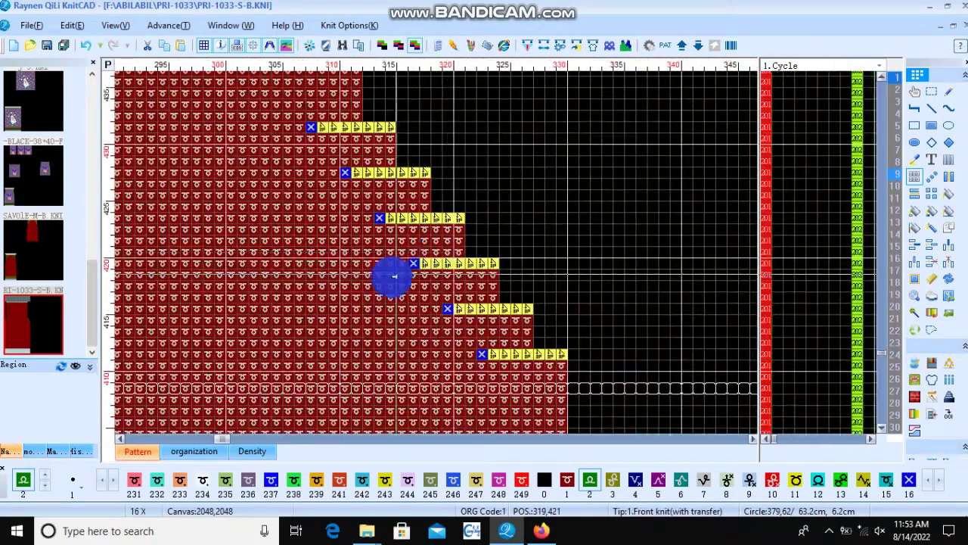
{"action": "scroll", "coordinate": [440, 251], "scroll_direction": "up", "scroll_amount": 1}
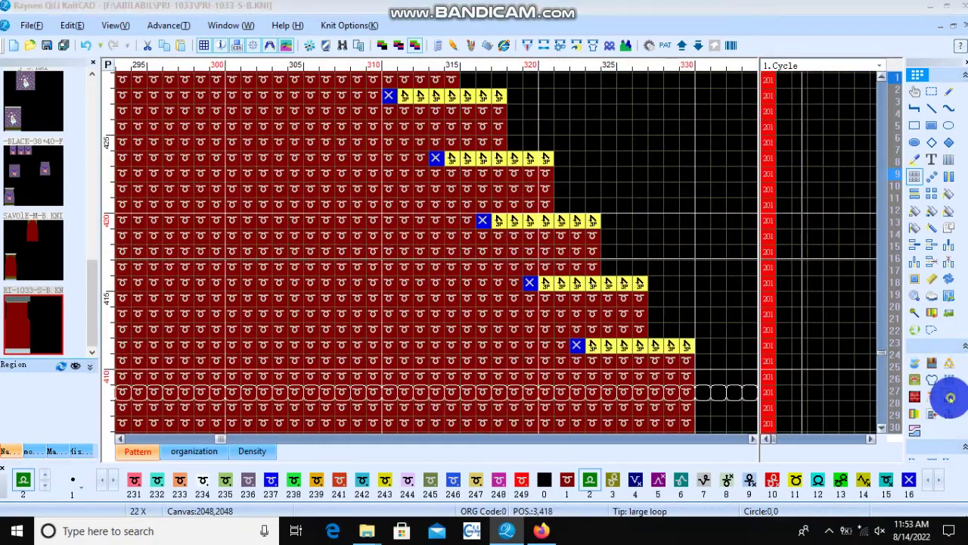
Add code 1 to the Narrowing splitting codes, panning the pattern to columns 185–250.
{"action": "left_click", "coordinate": [950, 397]}
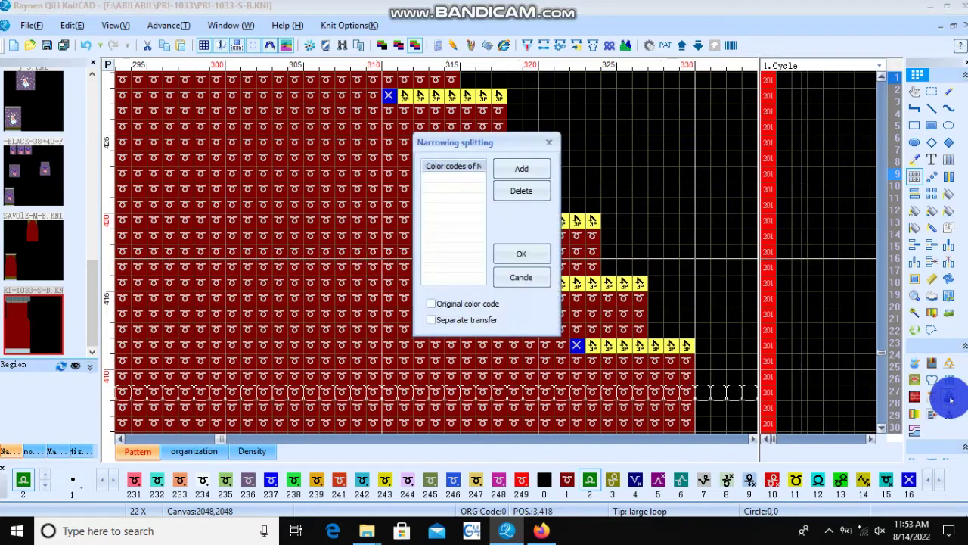
{"action": "left_click", "coordinate": [522, 255]}
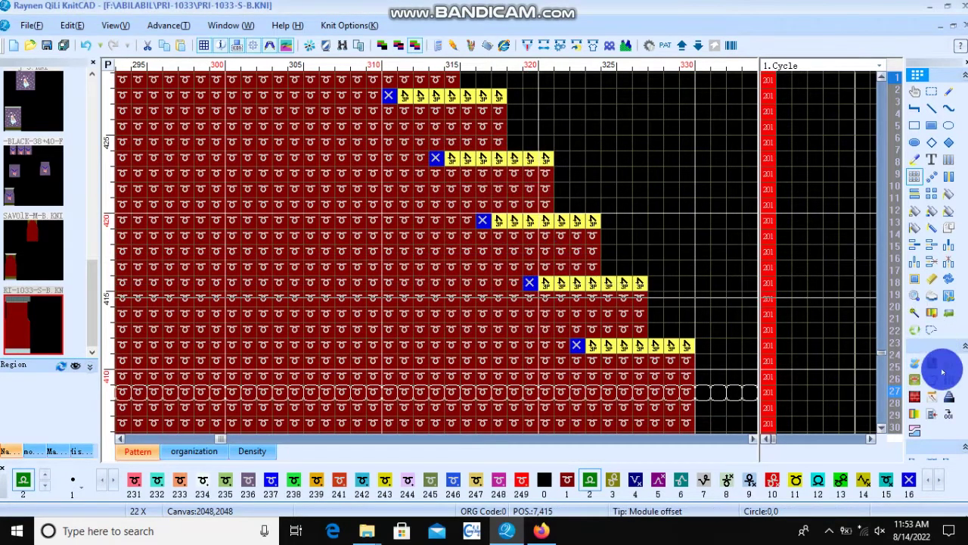
{"action": "left_click", "coordinate": [950, 397]}
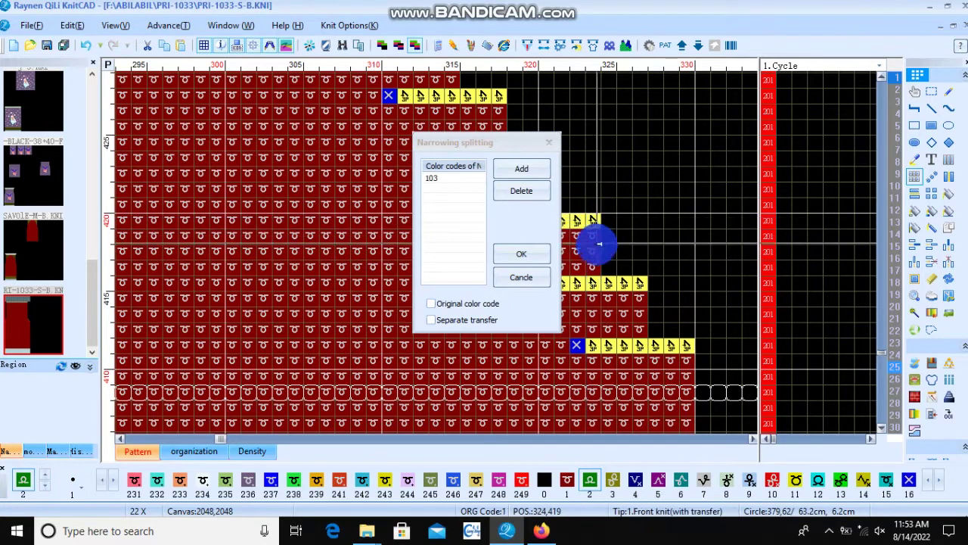
{"action": "left_click", "coordinate": [589, 244]}
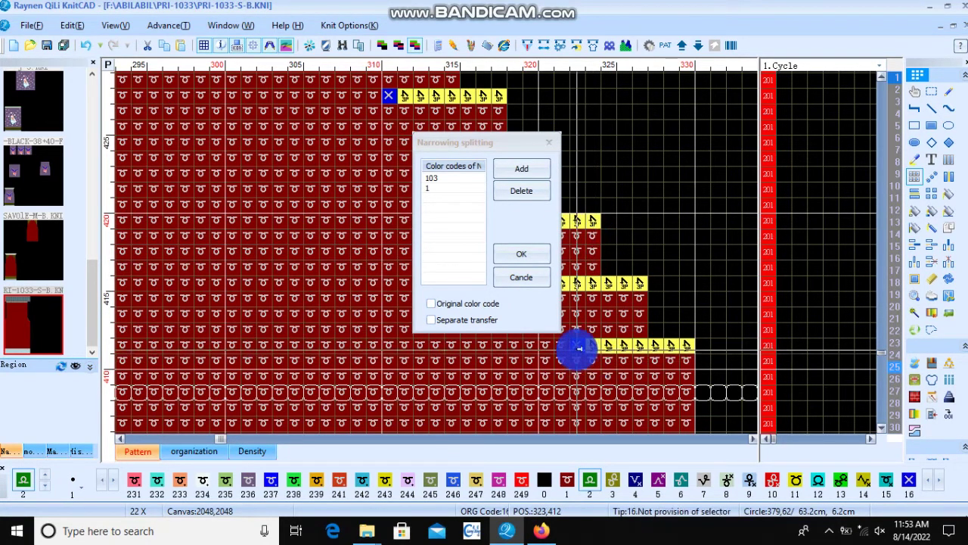
{"action": "middle_click_drag", "start_coordinate": [216, 285], "coordinate": [454, 255]}
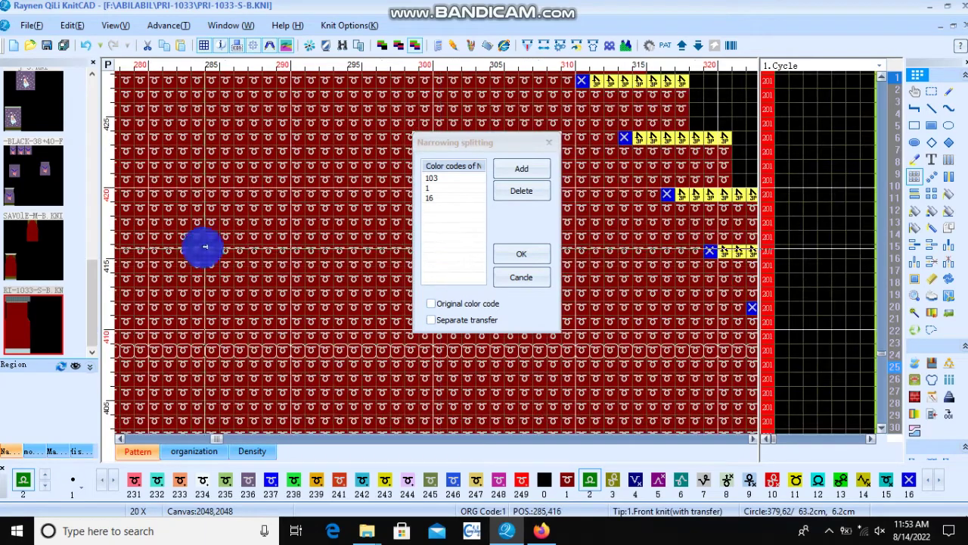
{"action": "middle_click_drag", "start_coordinate": [201, 249], "coordinate": [436, 253]}
{"action": "middle_click_drag", "start_coordinate": [173, 237], "coordinate": [407, 255]}
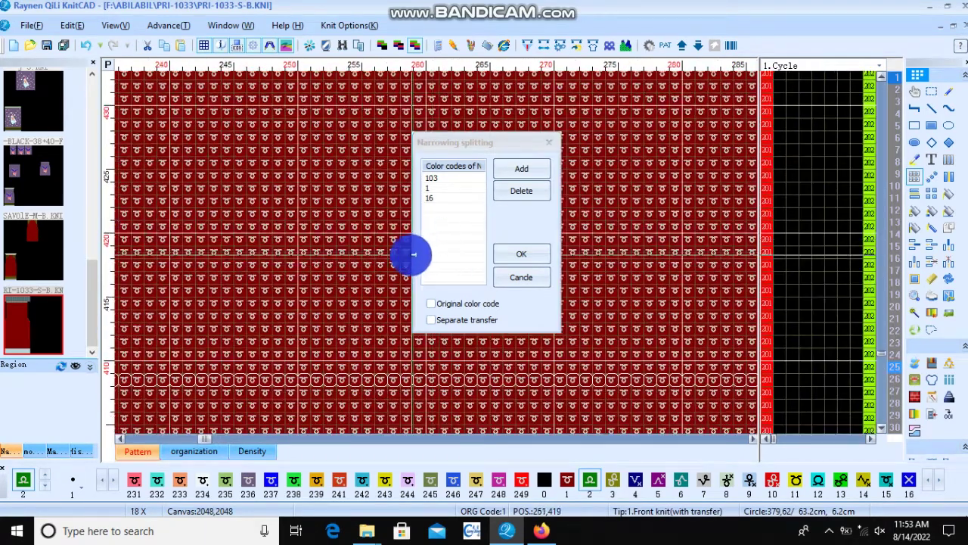
{"action": "scroll", "coordinate": [248, 271], "scroll_direction": "down", "scroll_amount": 1}
{"action": "scroll", "coordinate": [249, 271], "scroll_direction": "down", "scroll_amount": 1}
{"action": "middle_click_drag", "start_coordinate": [249, 271], "coordinate": [441, 250]}
{"action": "middle_click_drag", "start_coordinate": [292, 238], "coordinate": [441, 258]}
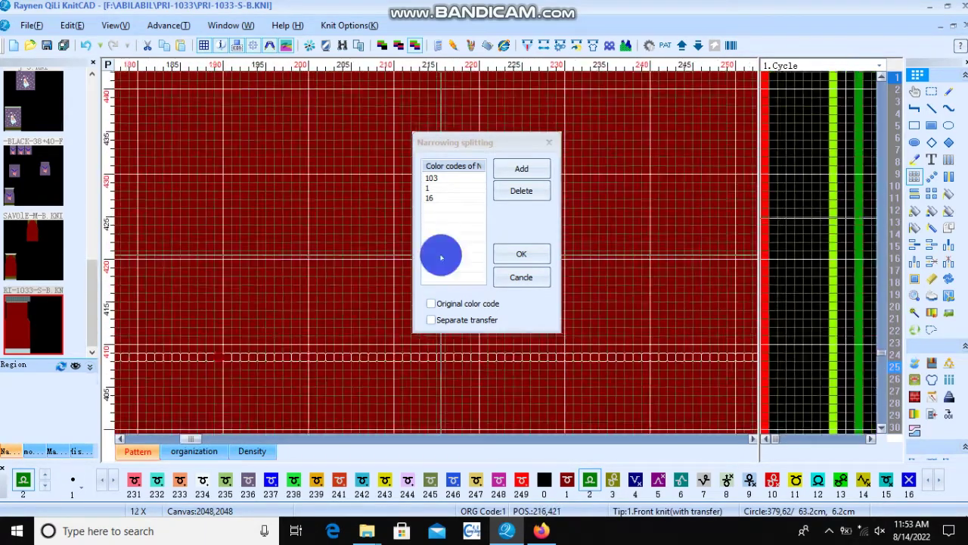
Apply narrowing splitting with codes 103, 1, 16, 73 and 0 into 2P and 1P rows.
{"action": "left_click_drag", "start_coordinate": [490, 141], "coordinate": [830, 88]}
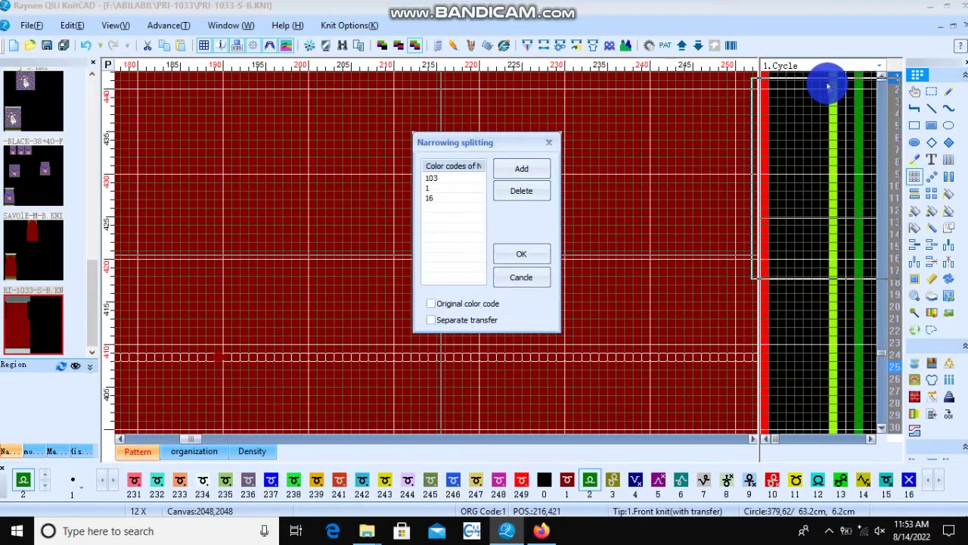
{"action": "scroll", "coordinate": [392, 260], "scroll_direction": "down", "scroll_amount": 5}
{"action": "scroll", "coordinate": [98, 250], "scroll_direction": "down", "scroll_amount": 1}
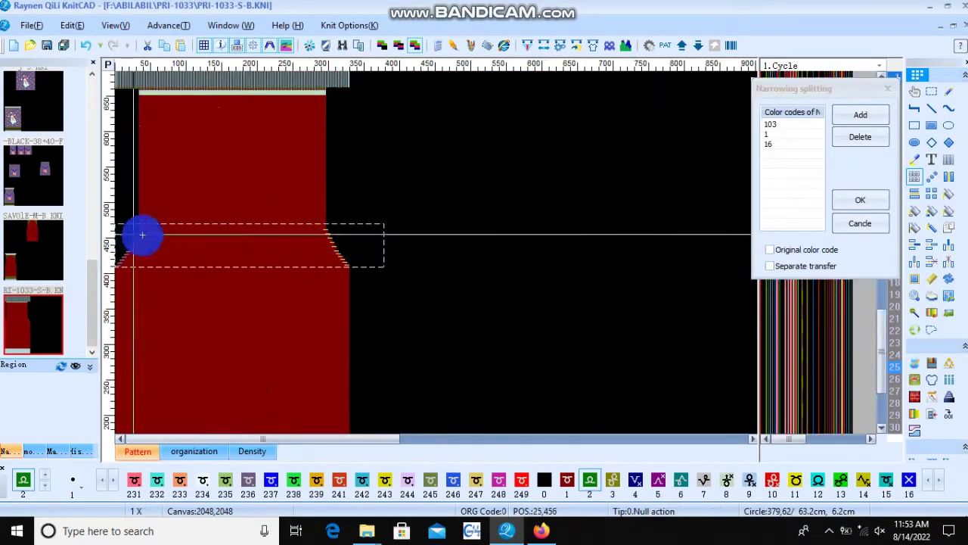
{"action": "scroll", "coordinate": [140, 233], "scroll_direction": "up", "scroll_amount": 5}
{"action": "scroll", "coordinate": [436, 252], "scroll_direction": "up", "scroll_amount": 4}
{"action": "scroll", "coordinate": [436, 252], "scroll_direction": "up", "scroll_amount": 1}
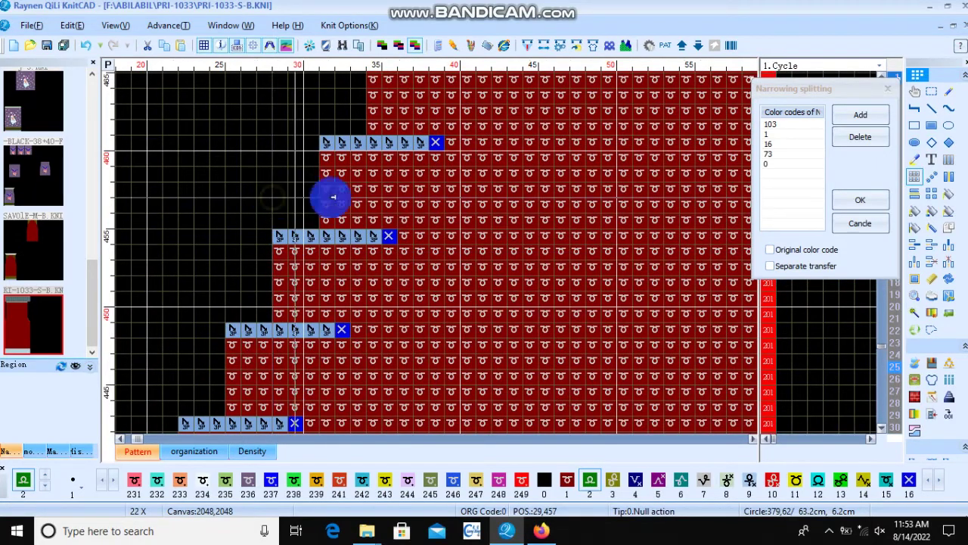
{"action": "left_click", "coordinate": [869, 201]}
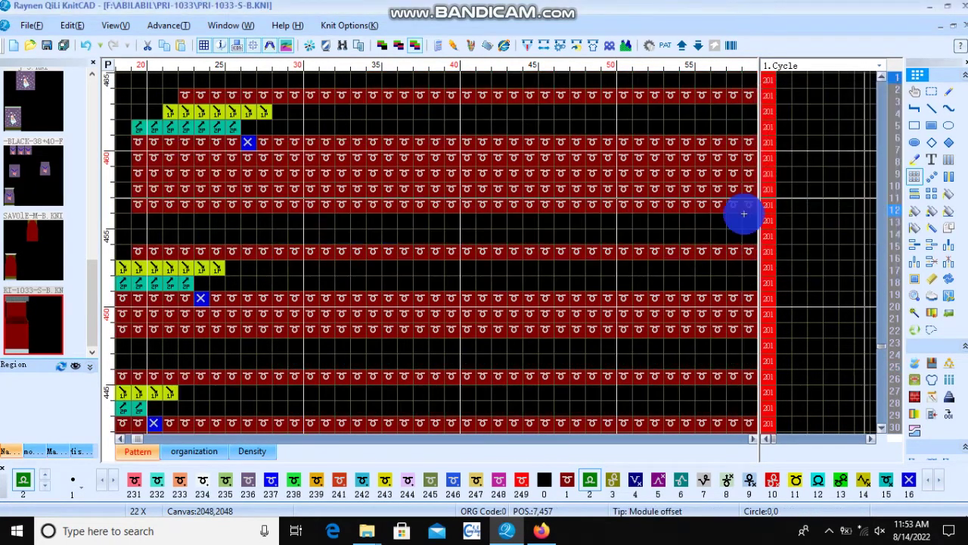
{"action": "scroll", "coordinate": [292, 253], "scroll_direction": "down", "scroll_amount": 3}
{"action": "scroll", "coordinate": [324, 239], "scroll_direction": "down", "scroll_amount": 2}
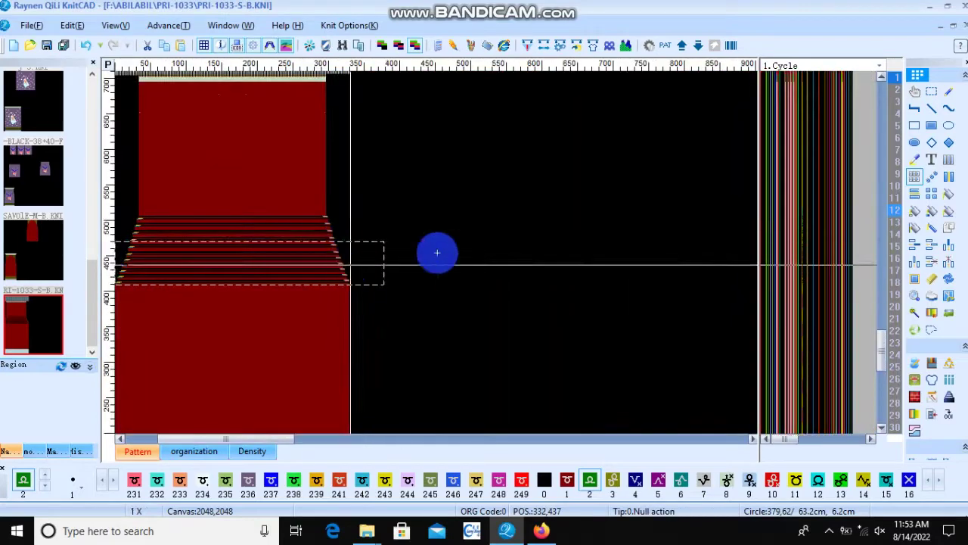
{"action": "scroll", "coordinate": [436, 253], "scroll_direction": "up", "scroll_amount": 3}
{"action": "scroll", "coordinate": [441, 249], "scroll_direction": "up", "scroll_amount": 2}
{"action": "scroll", "coordinate": [437, 253], "scroll_direction": "up", "scroll_amount": 1}
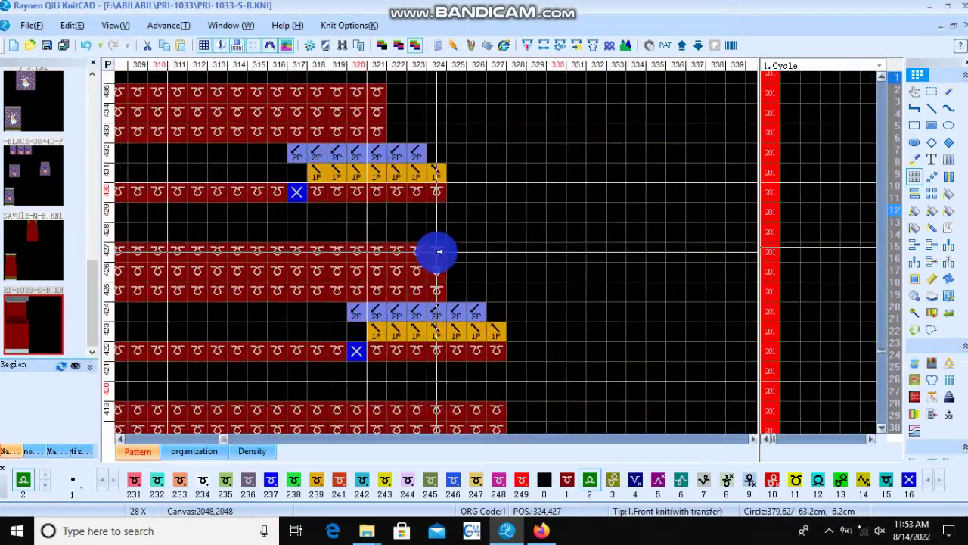
{"action": "scroll", "coordinate": [430, 244], "scroll_direction": "up", "scroll_amount": 1}
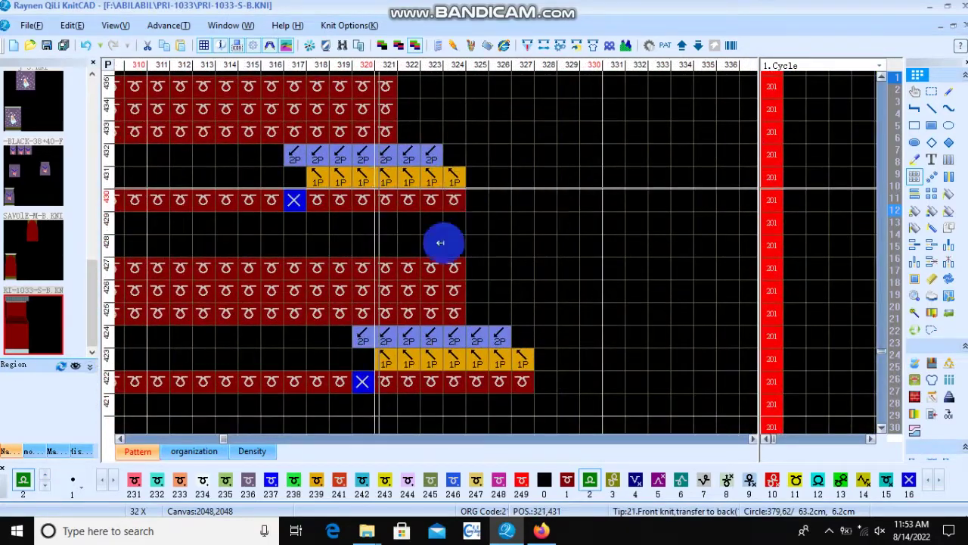
{"action": "scroll", "coordinate": [440, 243], "scroll_direction": "down", "scroll_amount": 2}
{"action": "scroll", "coordinate": [434, 252], "scroll_direction": "down", "scroll_amount": 2}
{"action": "scroll", "coordinate": [434, 253], "scroll_direction": "down", "scroll_amount": 3}
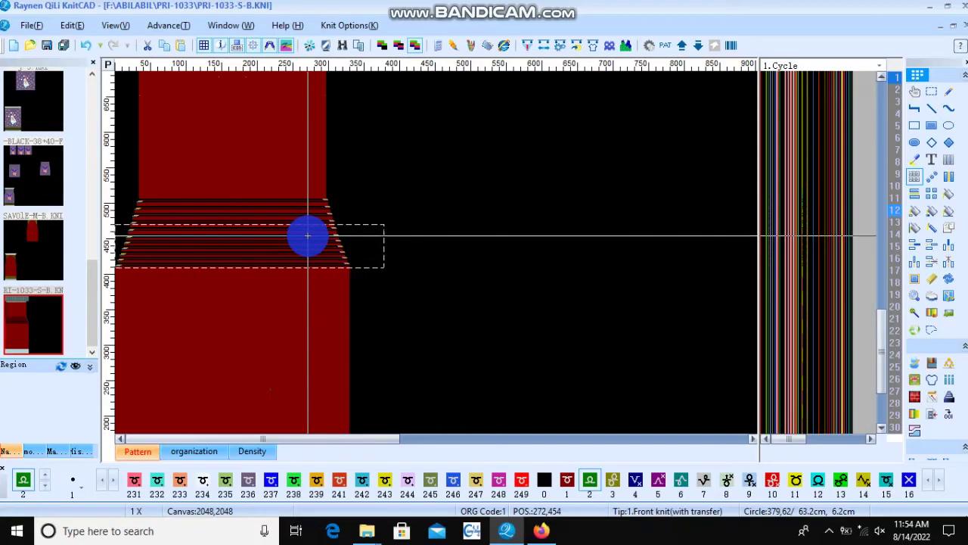
{"action": "left_click", "coordinate": [141, 61]}
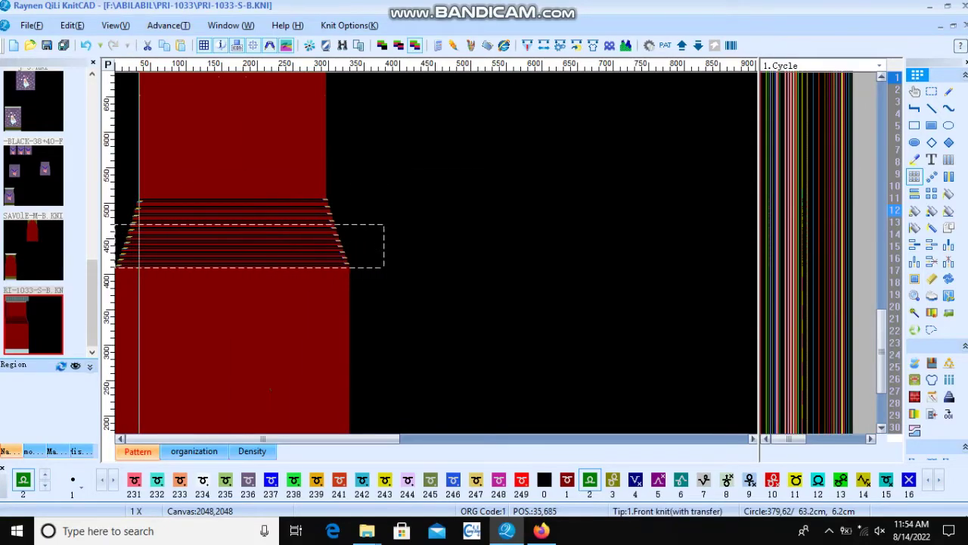
{"action": "scroll", "coordinate": [434, 251], "scroll_direction": "up", "scroll_amount": 3}
{"action": "scroll", "coordinate": [439, 249], "scroll_direction": "down", "scroll_amount": 1}
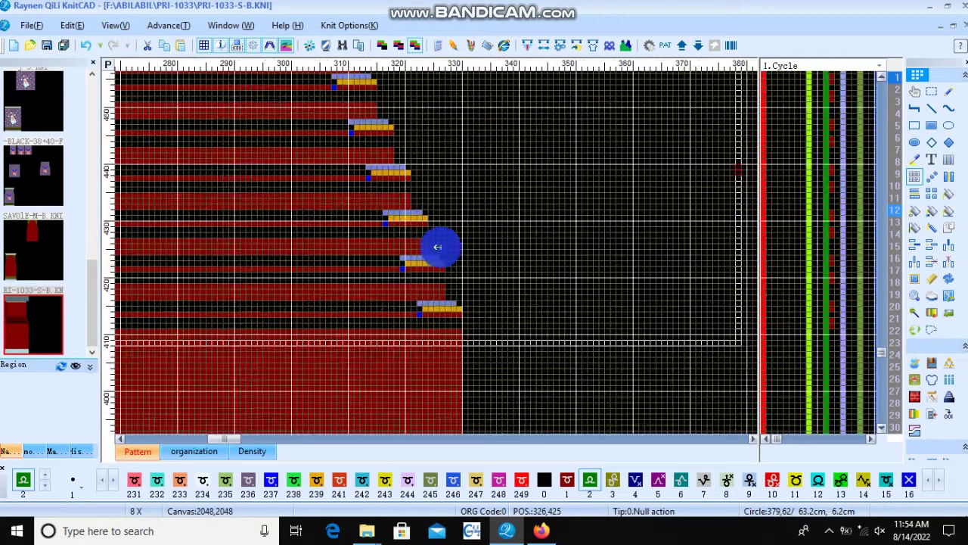
{"action": "scroll", "coordinate": [439, 249], "scroll_direction": "down", "scroll_amount": 2}
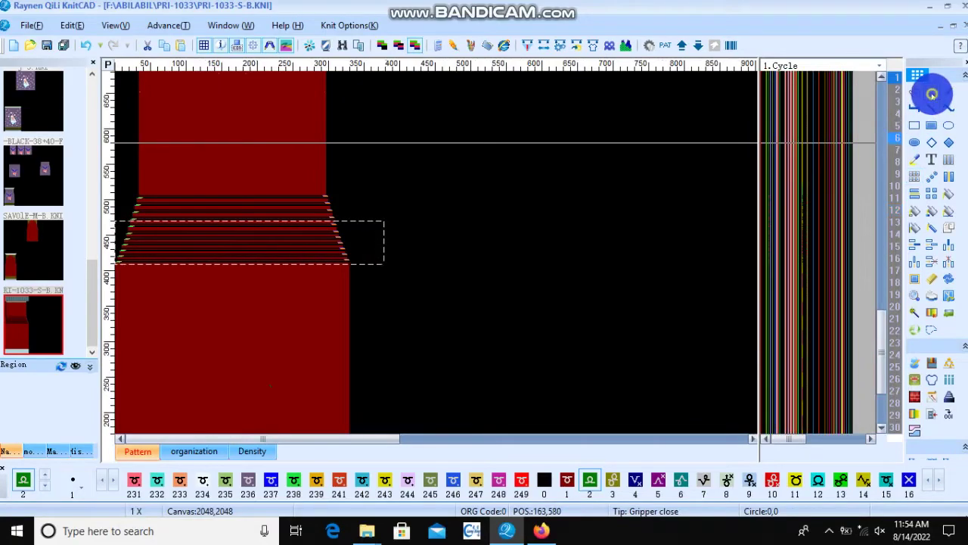
{"action": "scroll", "coordinate": [500, 237], "scroll_direction": "up", "scroll_amount": 3}
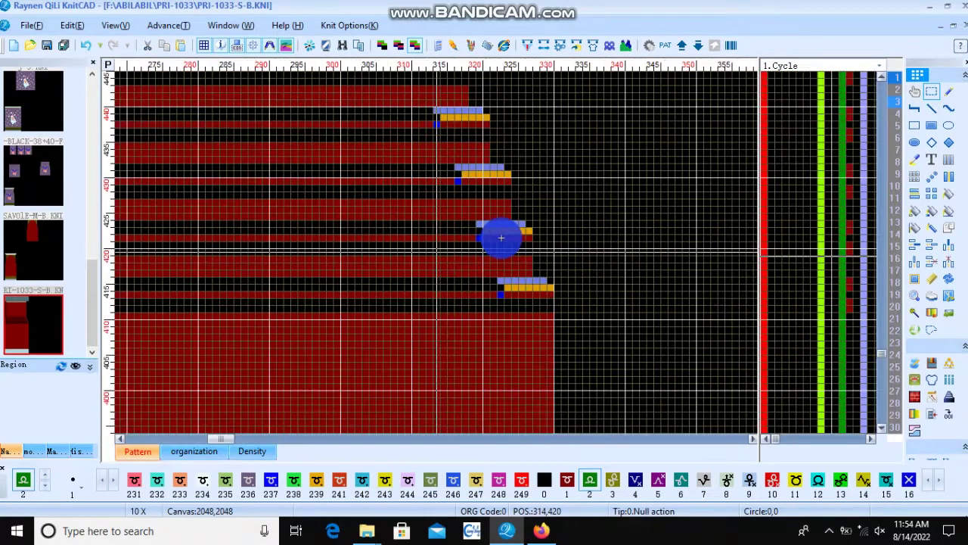
{"action": "scroll", "coordinate": [501, 238], "scroll_direction": "up", "scroll_amount": 2}
{"action": "scroll", "coordinate": [432, 251], "scroll_direction": "up", "scroll_amount": 1}
{"action": "scroll", "coordinate": [530, 231], "scroll_direction": "up", "scroll_amount": 1}
{"action": "scroll", "coordinate": [438, 247], "scroll_direction": "down", "scroll_amount": 1}
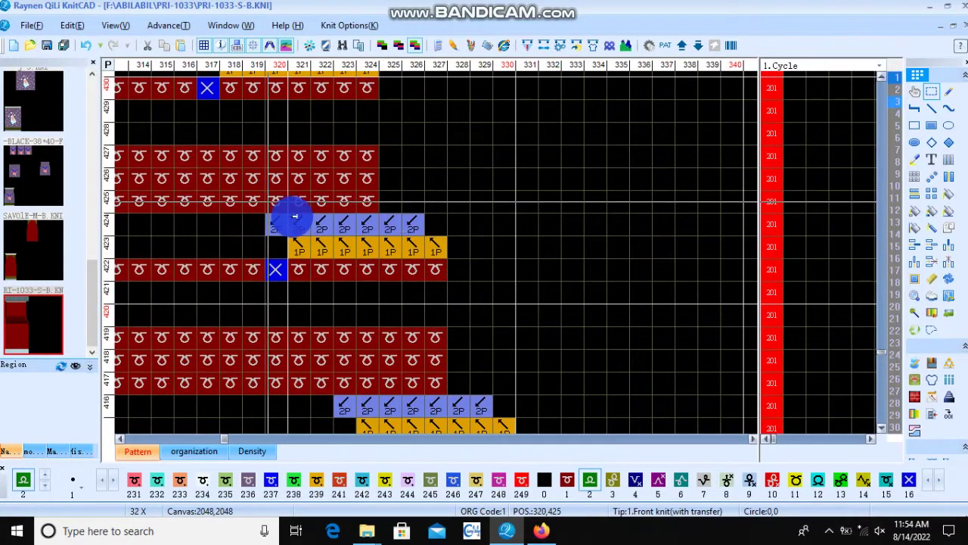
Select an 8×3 transfer-row block and copy it into the blank area.
{"action": "left_click_drag", "start_coordinate": [343, 242], "coordinate": [432, 266]}
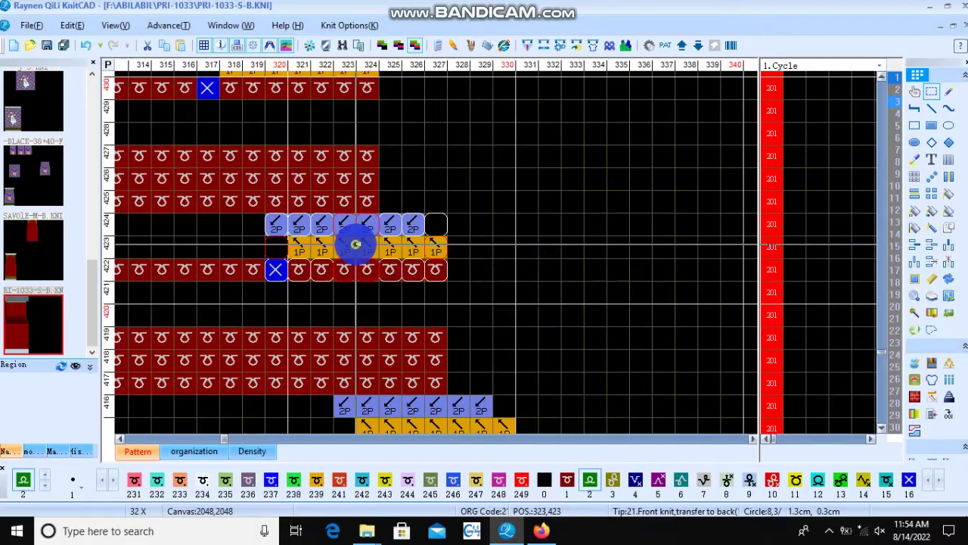
{"action": "left_click_drag", "start_coordinate": [355, 244], "coordinate": [434, 252]}
{"action": "scroll", "coordinate": [436, 252], "scroll_direction": "down", "scroll_amount": 3}
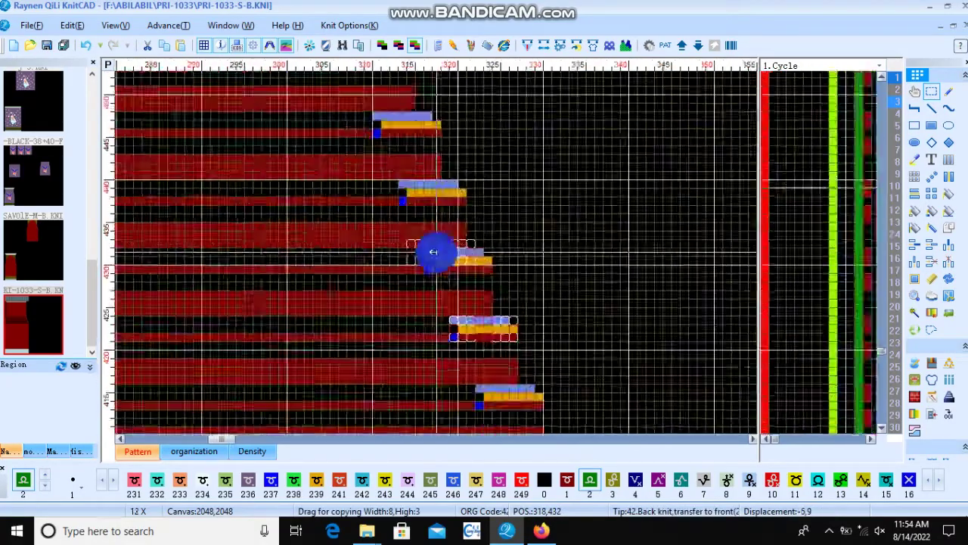
{"action": "scroll", "coordinate": [433, 252], "scroll_direction": "down", "scroll_amount": 5}
{"action": "scroll", "coordinate": [272, 253], "scroll_direction": "up", "scroll_amount": 3}
{"action": "scroll", "coordinate": [250, 190], "scroll_direction": "down", "scroll_amount": 3}
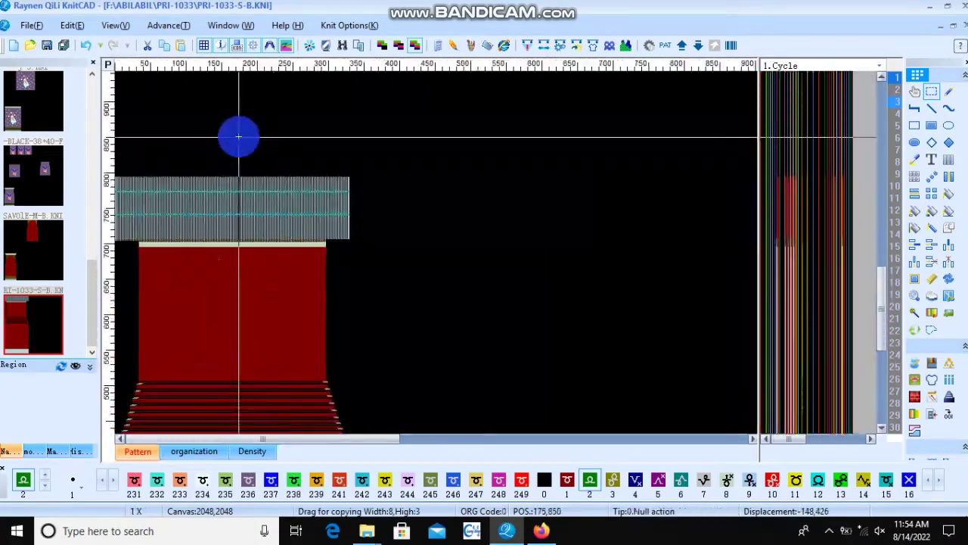
{"action": "scroll", "coordinate": [238, 136], "scroll_direction": "up", "scroll_amount": 3}
{"action": "left_click", "coordinate": [494, 275]}
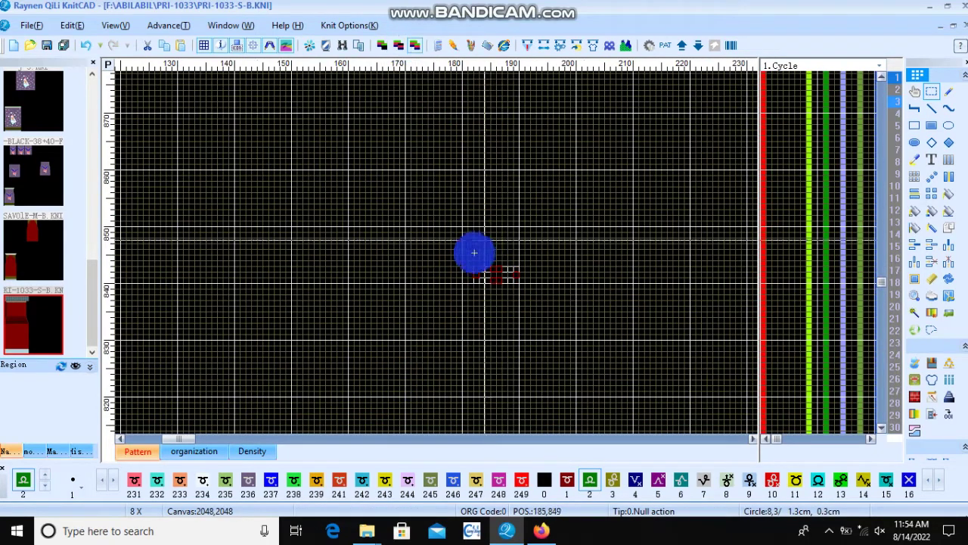
Mark out the 9×3 2P/1P transfer block at rows 454–456 for copying.
{"action": "scroll", "coordinate": [256, 256], "scroll_direction": "down", "scroll_amount": 3}
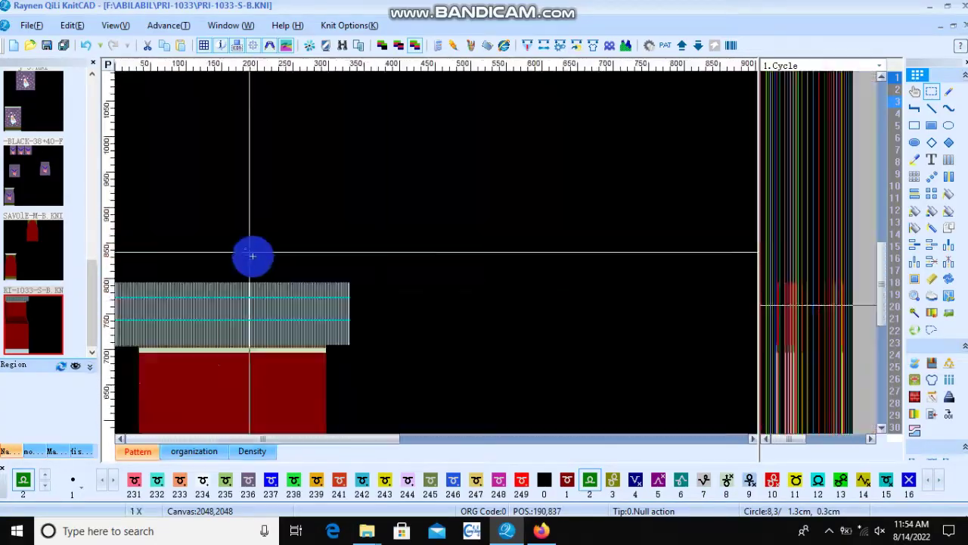
{"action": "scroll", "coordinate": [280, 257], "scroll_direction": "down", "scroll_amount": 3}
{"action": "scroll", "coordinate": [333, 362], "scroll_direction": "up", "scroll_amount": 3}
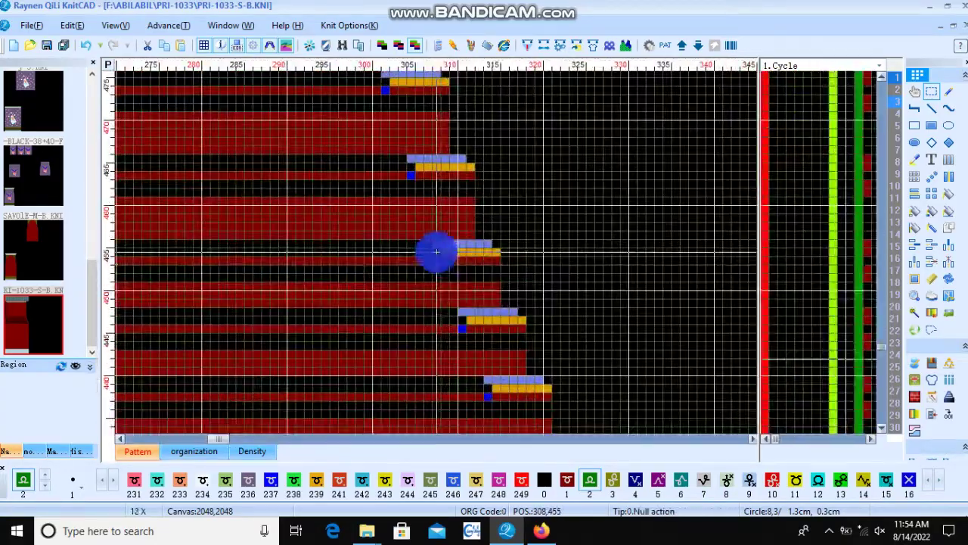
{"action": "scroll", "coordinate": [435, 249], "scroll_direction": "up", "scroll_amount": 2}
{"action": "mouse_move", "coordinate": [393, 198]}
{"action": "left_mouse_down"}
{"action": "mouse_move", "coordinate": [476, 189]}
{"action": "mouse_move", "coordinate": [572, 138]}
{"action": "mouse_move", "coordinate": [518, 158]}
{"action": "left_mouse_up"}
Uncheck Open shield color in the Shielding color settings.
{"action": "left_click", "coordinate": [293, 48]}
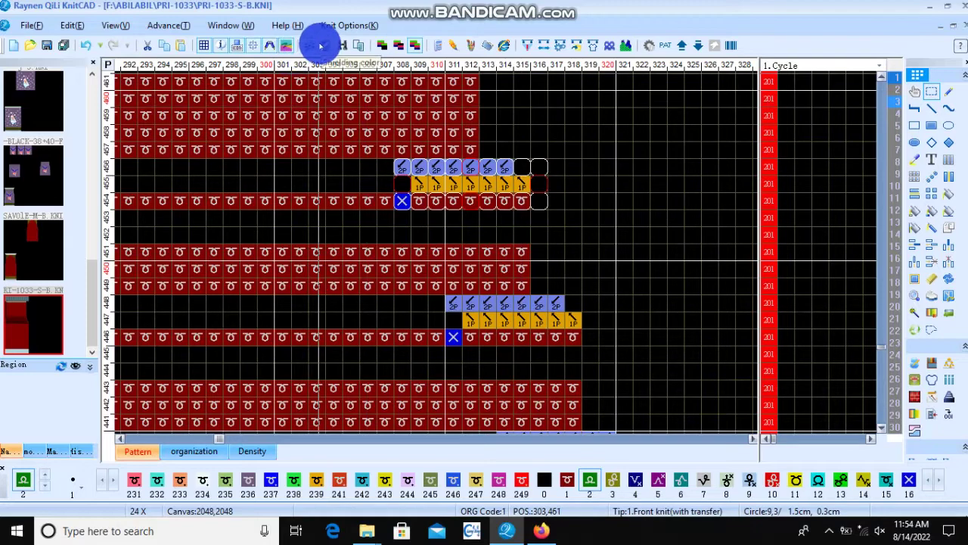
{"action": "left_click", "coordinate": [323, 46]}
{"action": "left_click", "coordinate": [74, 219]}
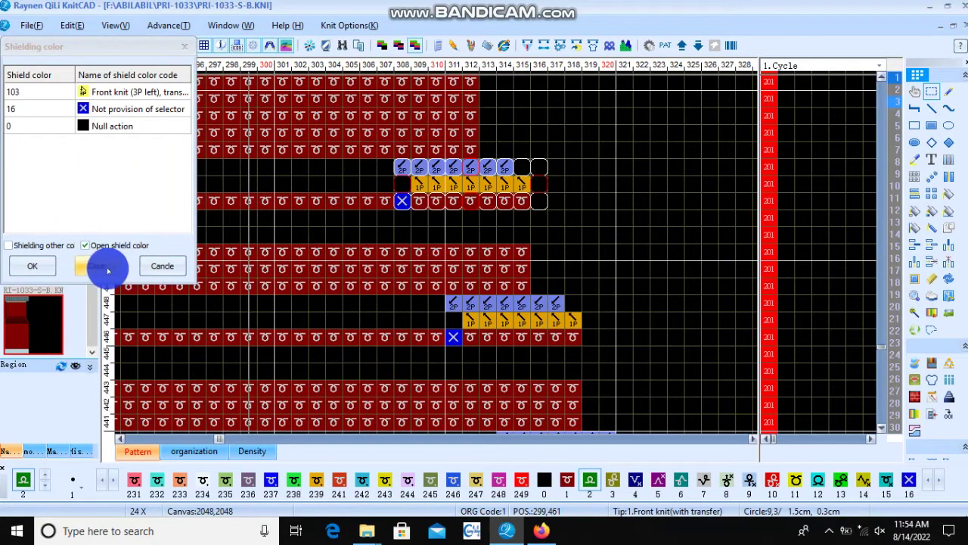
{"action": "left_click", "coordinate": [86, 247]}
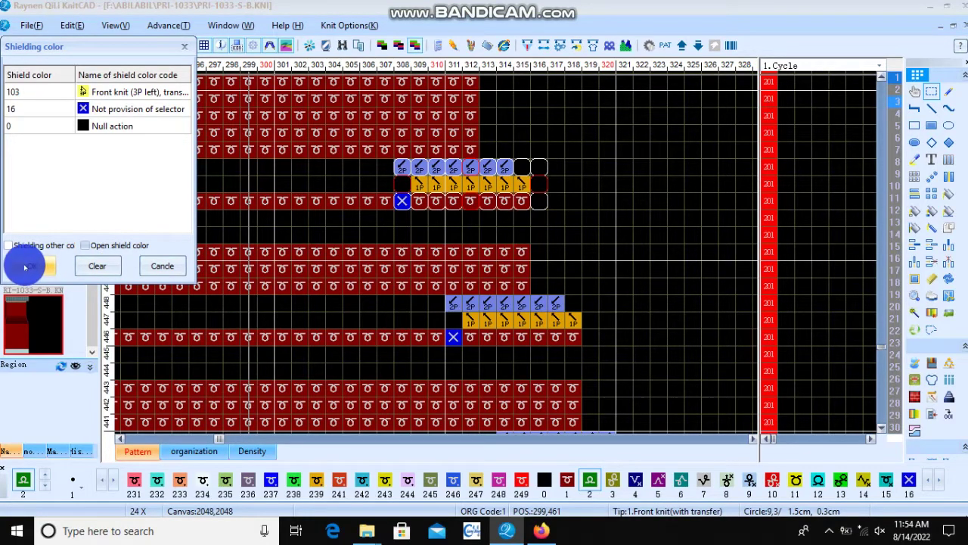
{"action": "left_click", "coordinate": [25, 266]}
Copy the 9×3 transfer block into the empty area near row 830.
{"action": "left_click_drag", "start_coordinate": [454, 190], "coordinate": [568, 169]}
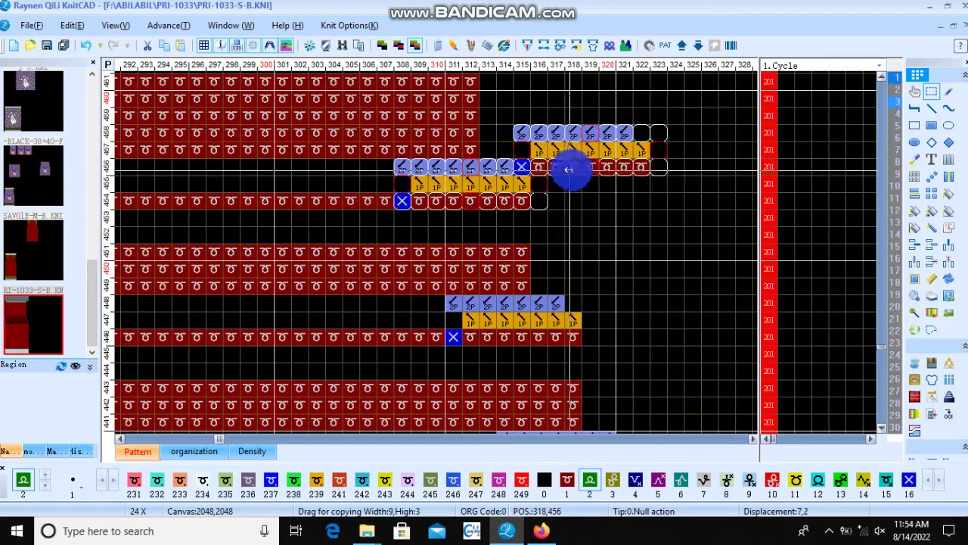
{"action": "scroll", "coordinate": [438, 252], "scroll_direction": "down", "scroll_amount": 2}
{"action": "scroll", "coordinate": [304, 146], "scroll_direction": "down", "scroll_amount": 2}
{"action": "scroll", "coordinate": [274, 82], "scroll_direction": "up", "scroll_amount": 3}
{"action": "left_click_drag", "start_coordinate": [275, 82], "coordinate": [436, 255]}
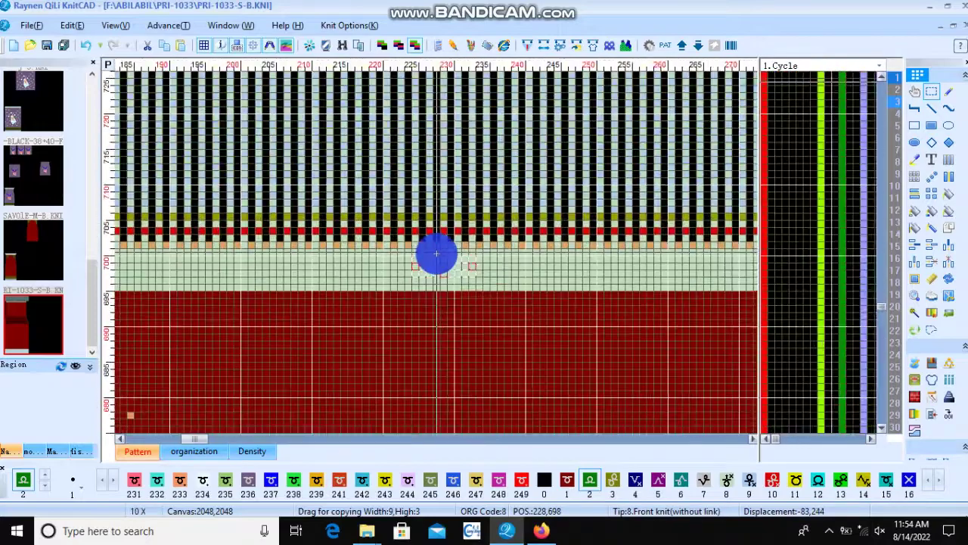
{"action": "scroll", "coordinate": [443, 169], "scroll_direction": "down", "scroll_amount": 2}
{"action": "scroll", "coordinate": [264, 169], "scroll_direction": "up", "scroll_amount": 2}
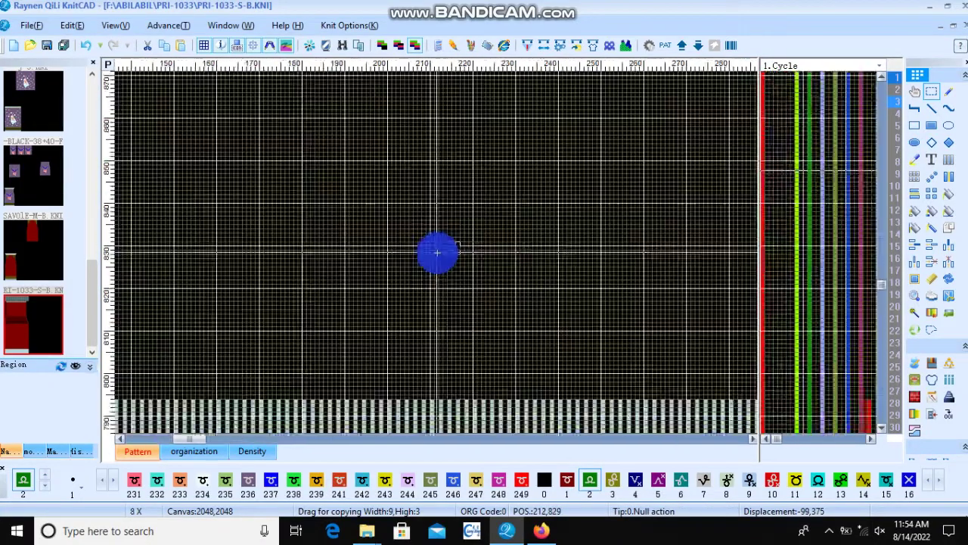
{"action": "scroll", "coordinate": [437, 252], "scroll_direction": "up", "scroll_amount": 1}
{"action": "left_click", "coordinate": [444, 255]}
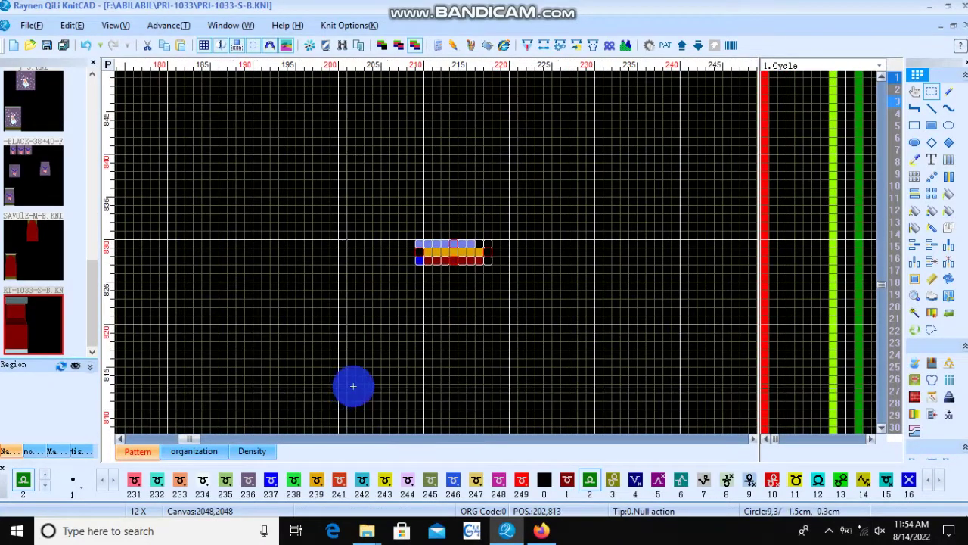
{"action": "scroll", "coordinate": [258, 251], "scroll_direction": "down", "scroll_amount": 5}
{"action": "scroll", "coordinate": [225, 216], "scroll_direction": "up", "scroll_amount": 4}
{"action": "scroll", "coordinate": [129, 350], "scroll_direction": "down", "scroll_amount": 2}
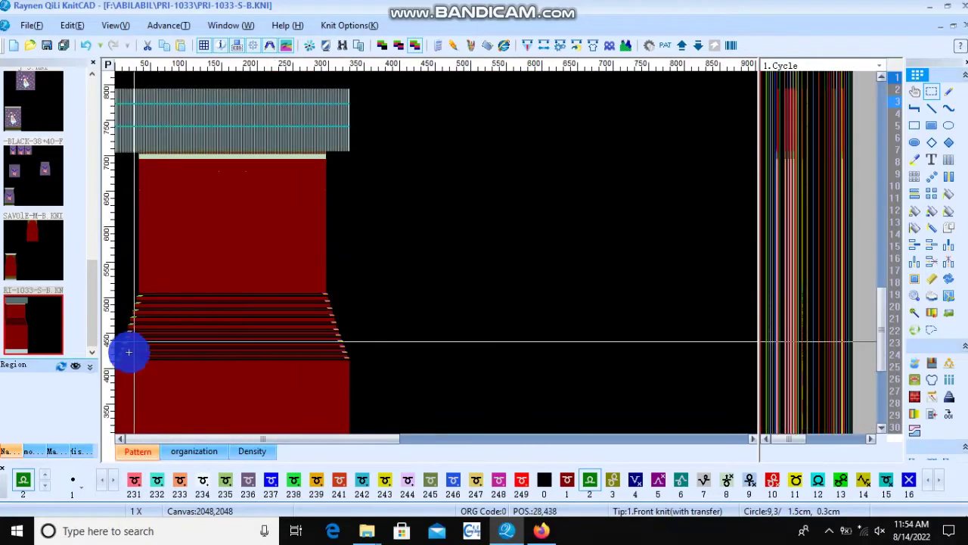
{"action": "scroll", "coordinate": [209, 253], "scroll_direction": "up", "scroll_amount": 3}
{"action": "scroll", "coordinate": [339, 173], "scroll_direction": "up", "scroll_amount": 1}
Copy the left-side 9×4 1P/2P block to sit left of the first sample near row 830.
{"action": "scroll", "coordinate": [421, 251], "scroll_direction": "up", "scroll_amount": 2}
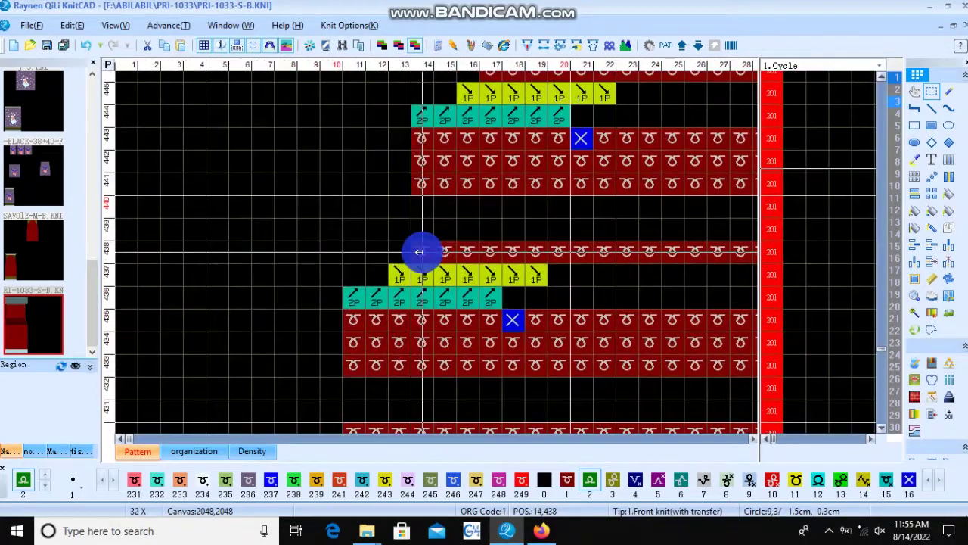
{"action": "mouse_move", "coordinate": [345, 320]}
{"action": "left_mouse_down"}
{"action": "mouse_move", "coordinate": [529, 240]}
{"action": "mouse_move", "coordinate": [303, 75]}
{"action": "left_mouse_up"}
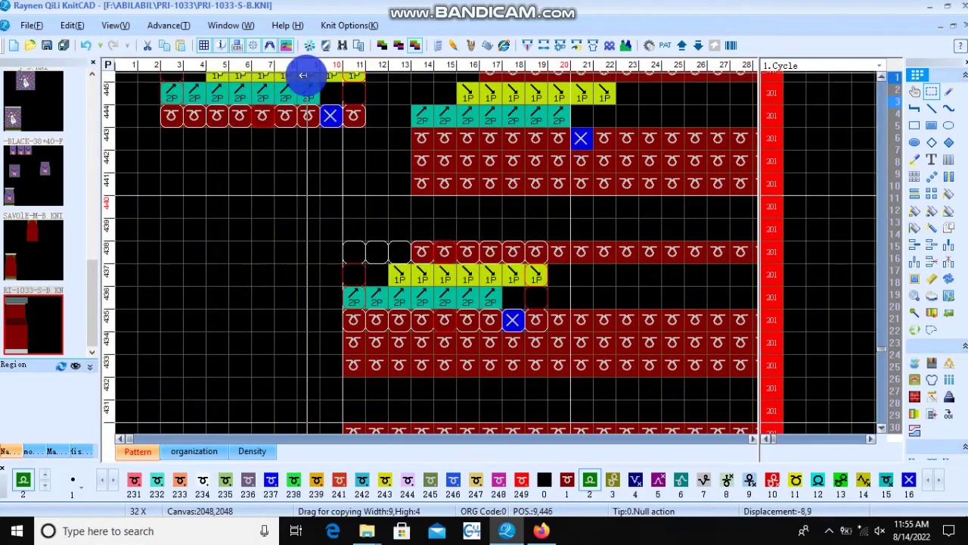
{"action": "scroll", "coordinate": [210, 252], "scroll_direction": "down", "scroll_amount": 3}
{"action": "scroll", "coordinate": [126, 214], "scroll_direction": "down", "scroll_amount": 2}
{"action": "left_click_drag", "start_coordinate": [126, 215], "coordinate": [161, 252]}
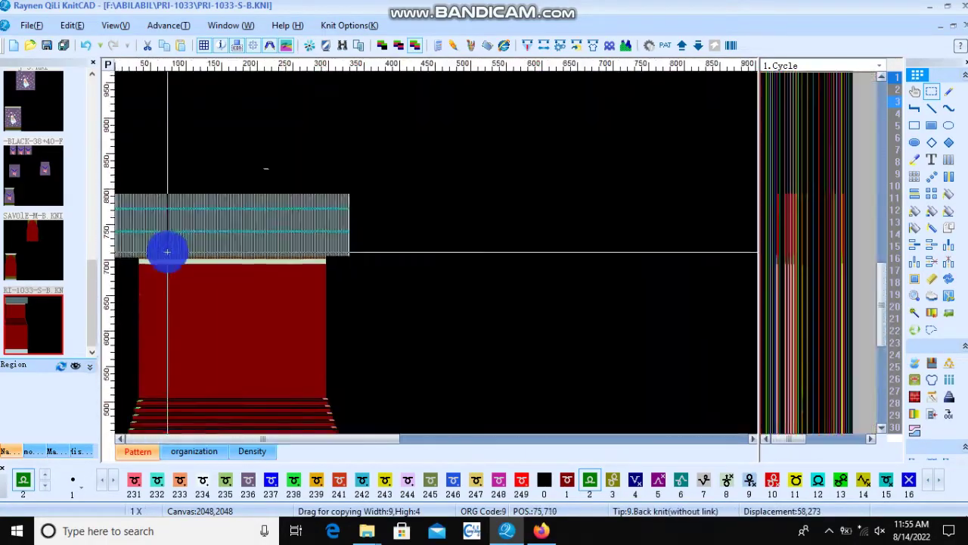
{"action": "scroll", "coordinate": [436, 251], "scroll_direction": "up", "scroll_amount": 1}
{"action": "scroll", "coordinate": [438, 251], "scroll_direction": "up", "scroll_amount": 1}
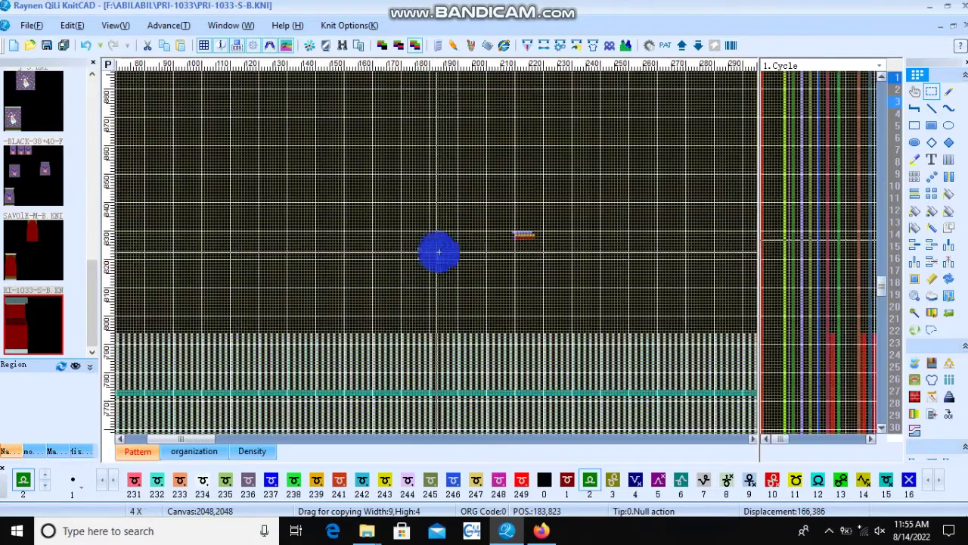
{"action": "scroll", "coordinate": [435, 253], "scroll_direction": "up", "scroll_amount": 2}
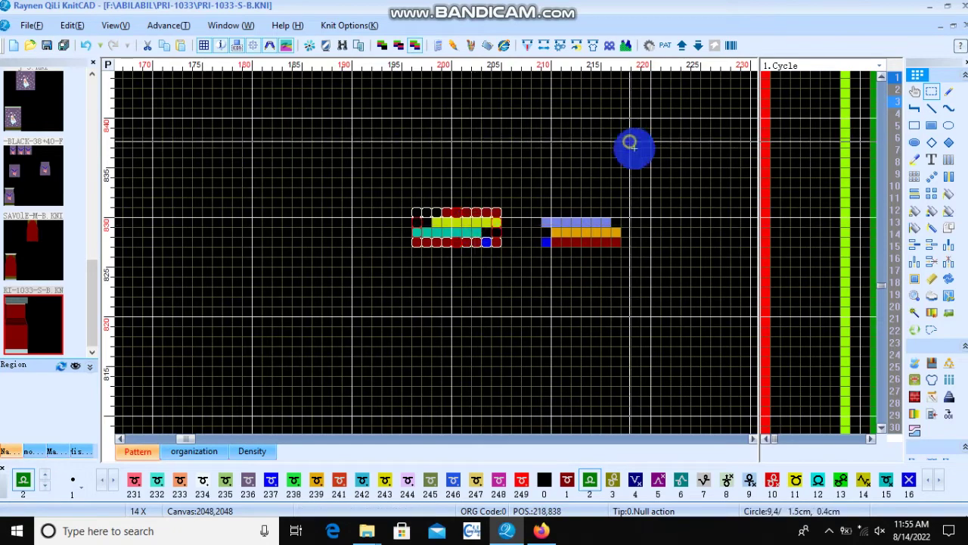
{"action": "scroll", "coordinate": [434, 252], "scroll_direction": "up", "scroll_amount": 1}
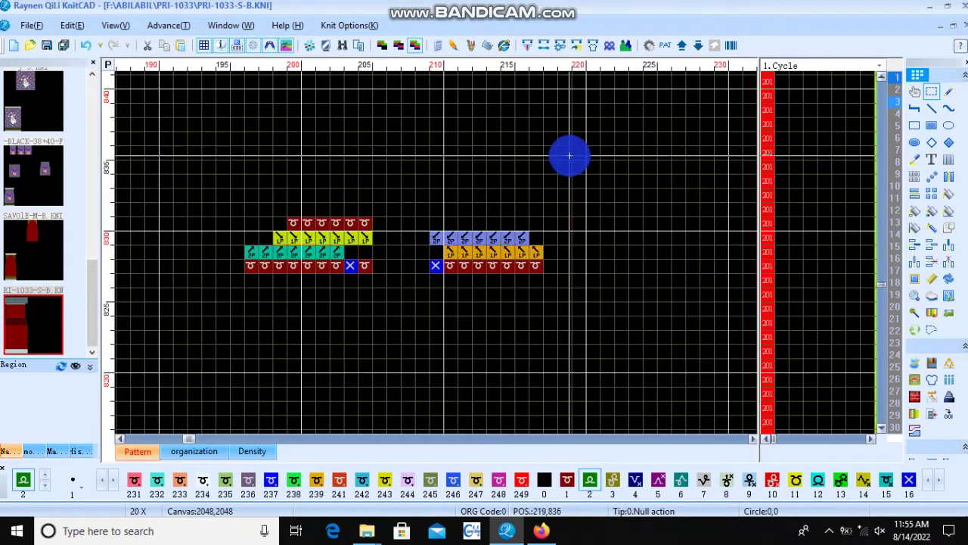
Remove the loop row above the left block and draw filled code 121 rows under both blocks.
{"action": "left_click", "coordinate": [423, 239]}
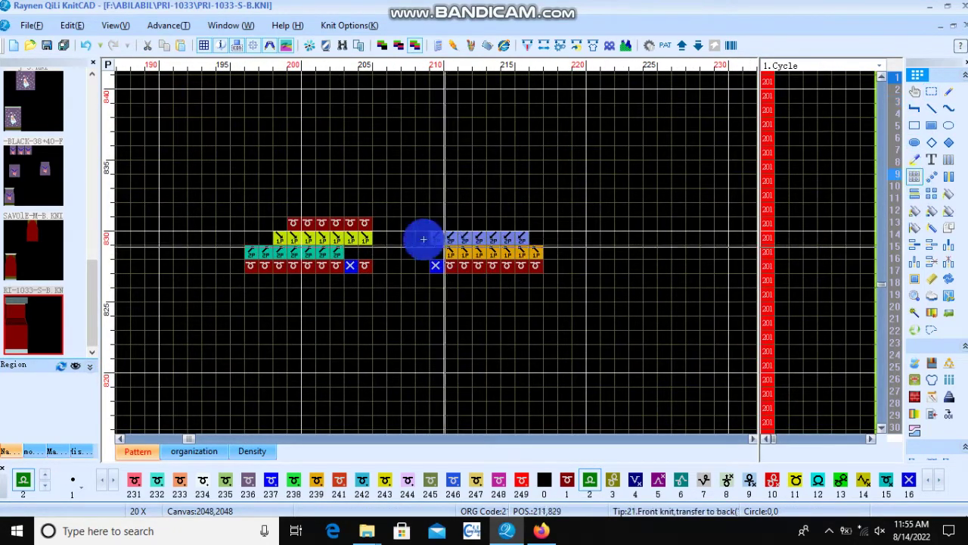
{"action": "mouse_move", "coordinate": [406, 224]}
{"action": "left_mouse_down"}
{"action": "mouse_move", "coordinate": [496, 184]}
{"action": "mouse_move", "coordinate": [461, 201]}
{"action": "mouse_move", "coordinate": [217, 194]}
{"action": "mouse_move", "coordinate": [332, 130]}
{"action": "mouse_move", "coordinate": [426, 158]}
{"action": "mouse_move", "coordinate": [459, 288]}
{"action": "mouse_move", "coordinate": [434, 300]}
{"action": "left_mouse_up"}
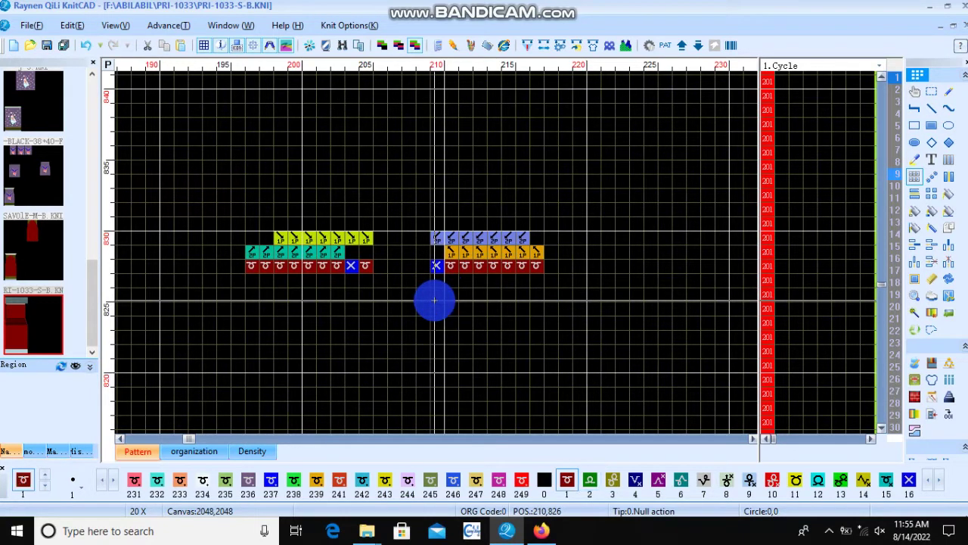
{"action": "left_click", "coordinate": [964, 162]}
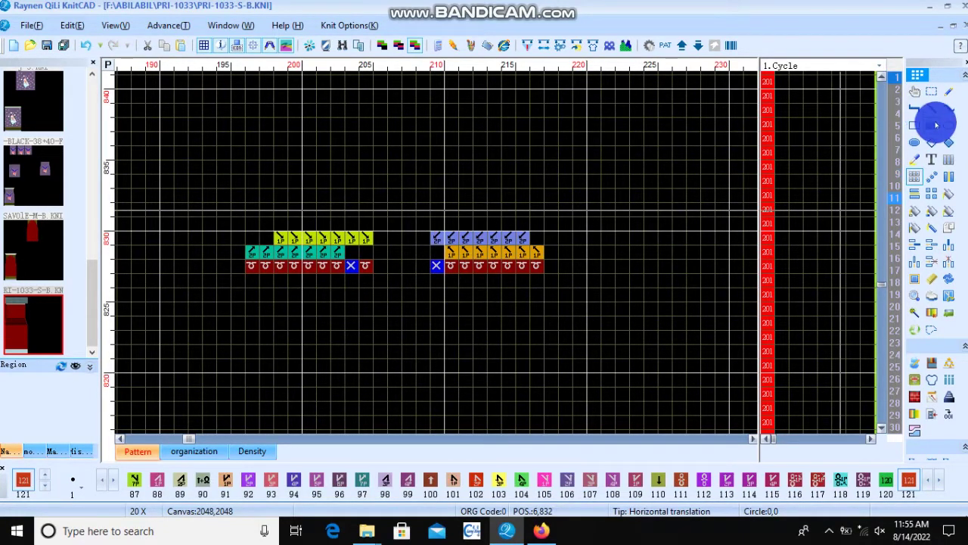
{"action": "left_click", "coordinate": [935, 125]}
{"action": "left_click", "coordinate": [445, 299]}
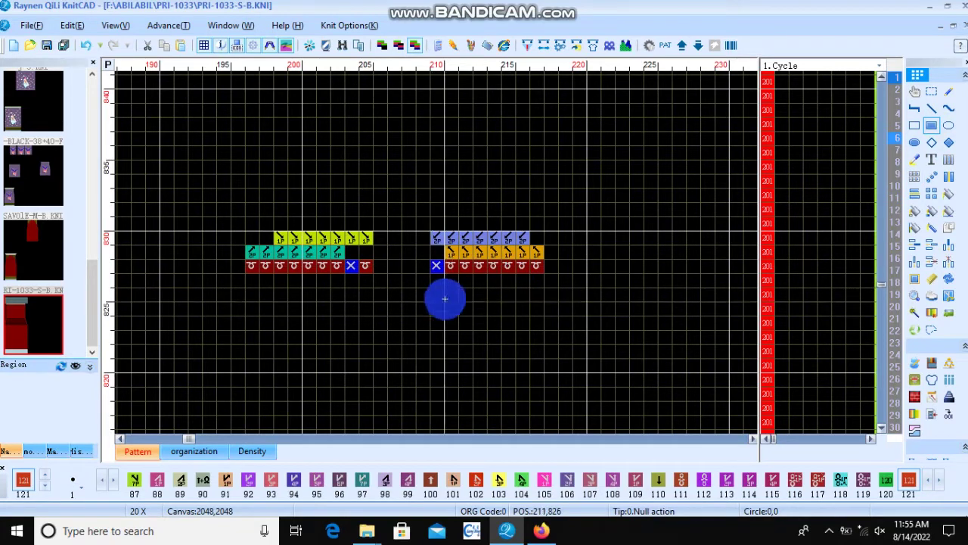
{"action": "left_click_drag", "start_coordinate": [431, 303], "coordinate": [534, 306]}
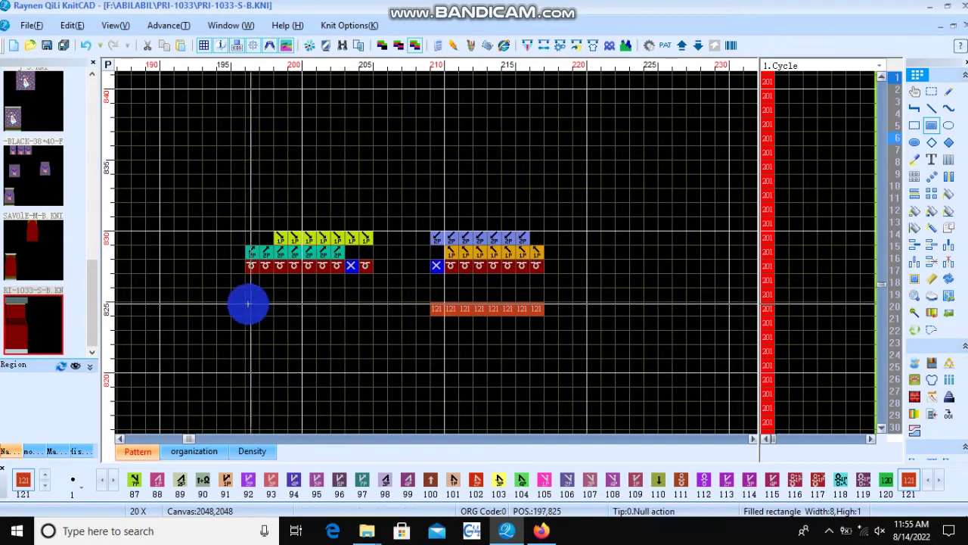
{"action": "left_click_drag", "start_coordinate": [248, 308], "coordinate": [365, 307]}
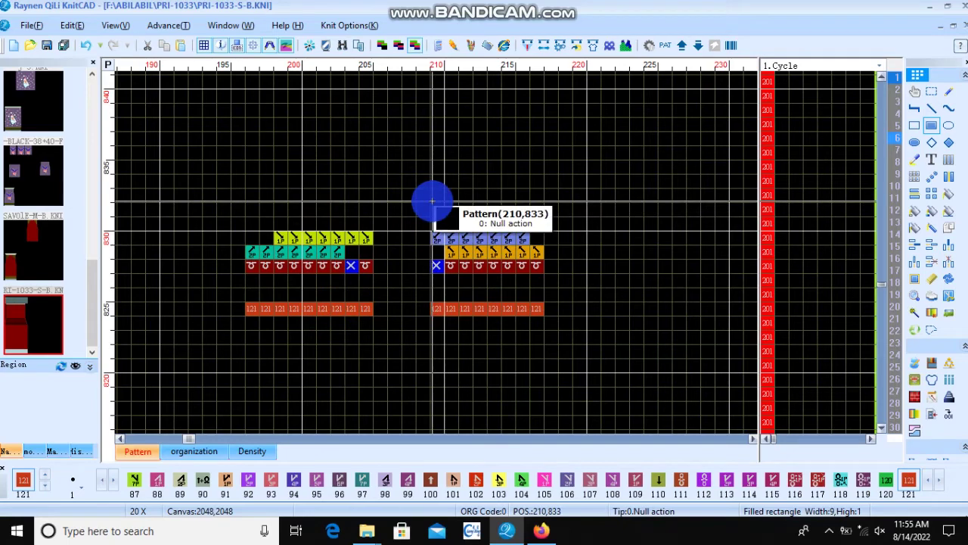
Redraw the left block's bottom row as code 120 and add colour 1 knit rows above both blocks.
{"action": "key", "text": "Left"}
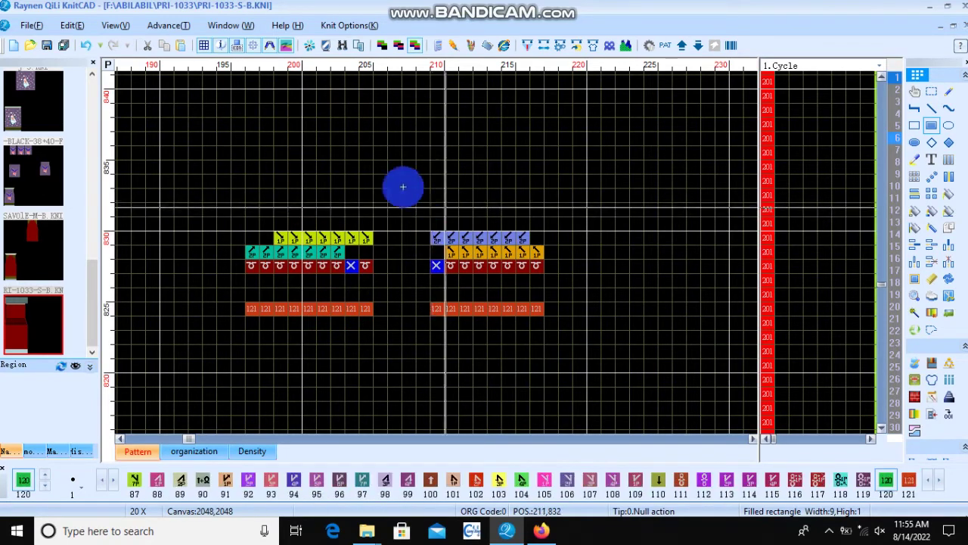
{"action": "left_click_drag", "start_coordinate": [250, 308], "coordinate": [367, 310]}
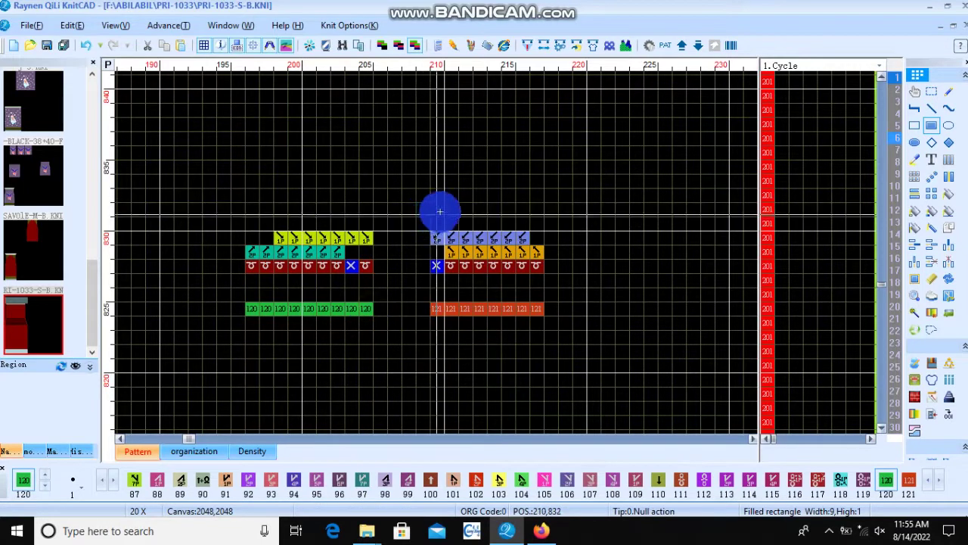
{"action": "key", "text": "1"}
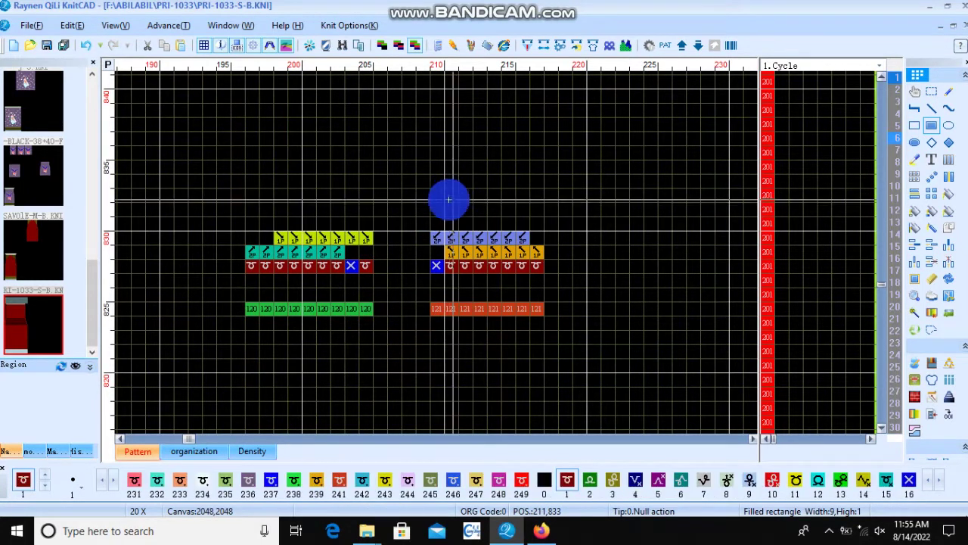
{"action": "left_click_drag", "start_coordinate": [440, 195], "coordinate": [537, 194]}
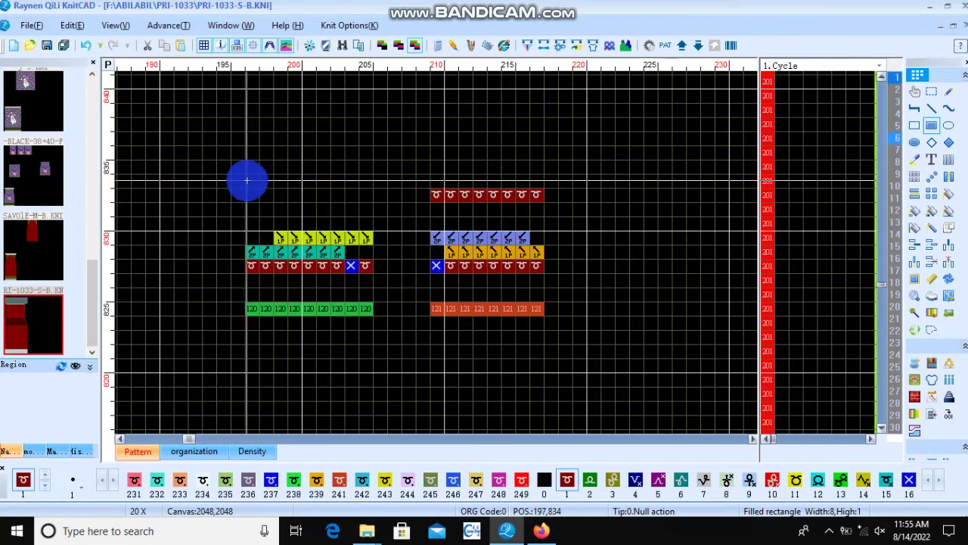
{"action": "left_click_drag", "start_coordinate": [251, 194], "coordinate": [369, 194]}
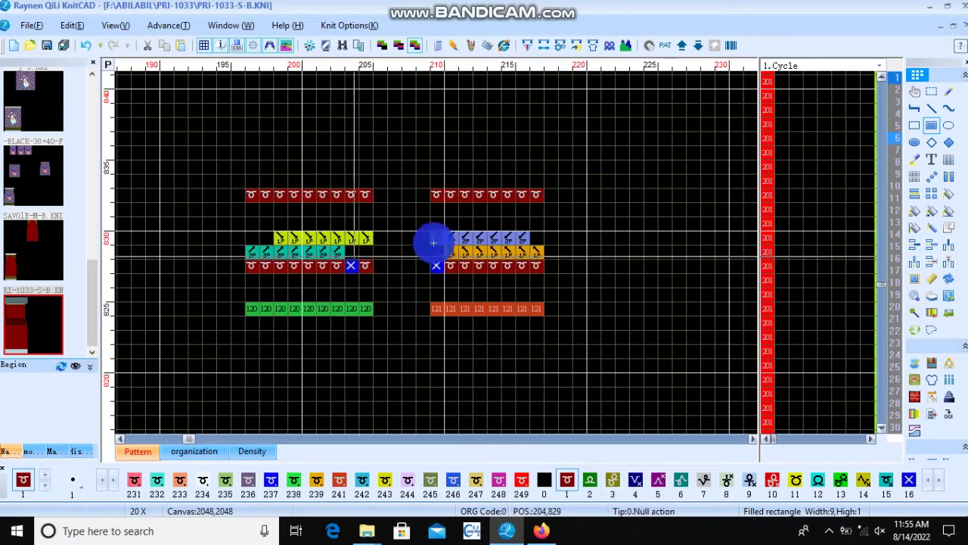